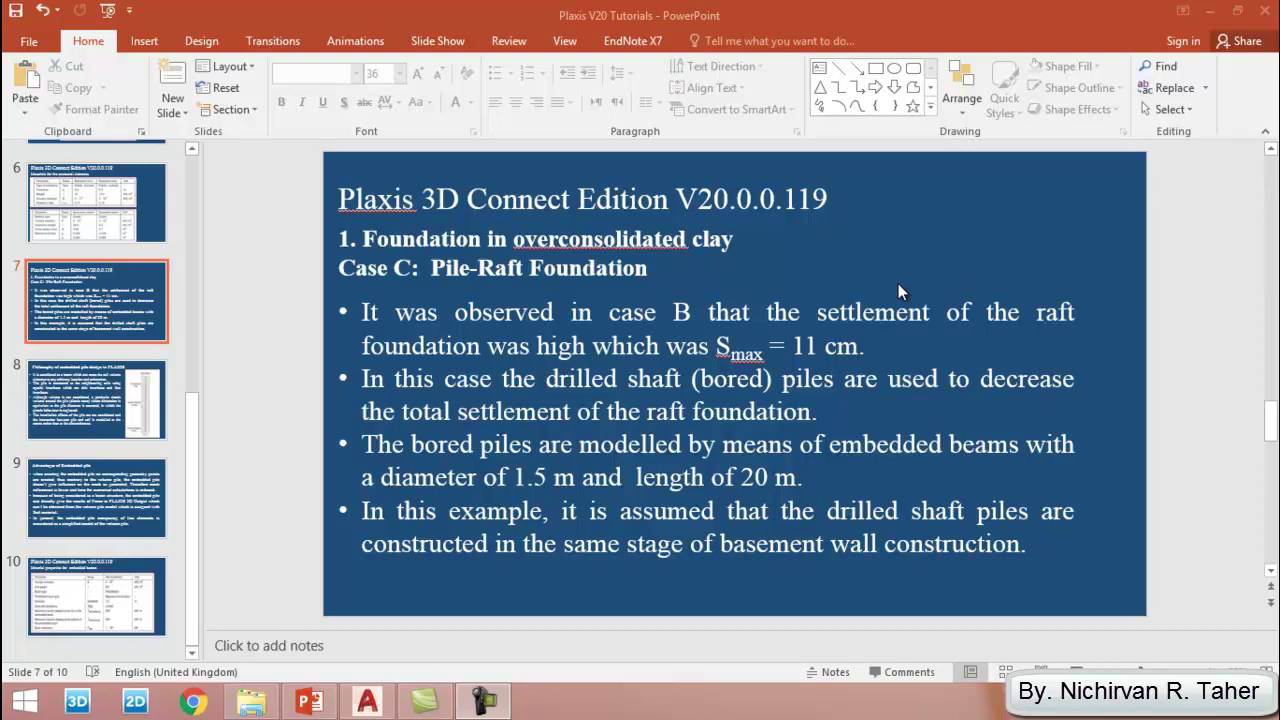
# Scroll the PowerPoint deck down to slide 8 on embedded pile design philosophy.
pyautogui.scroll(-1, 898, 290)
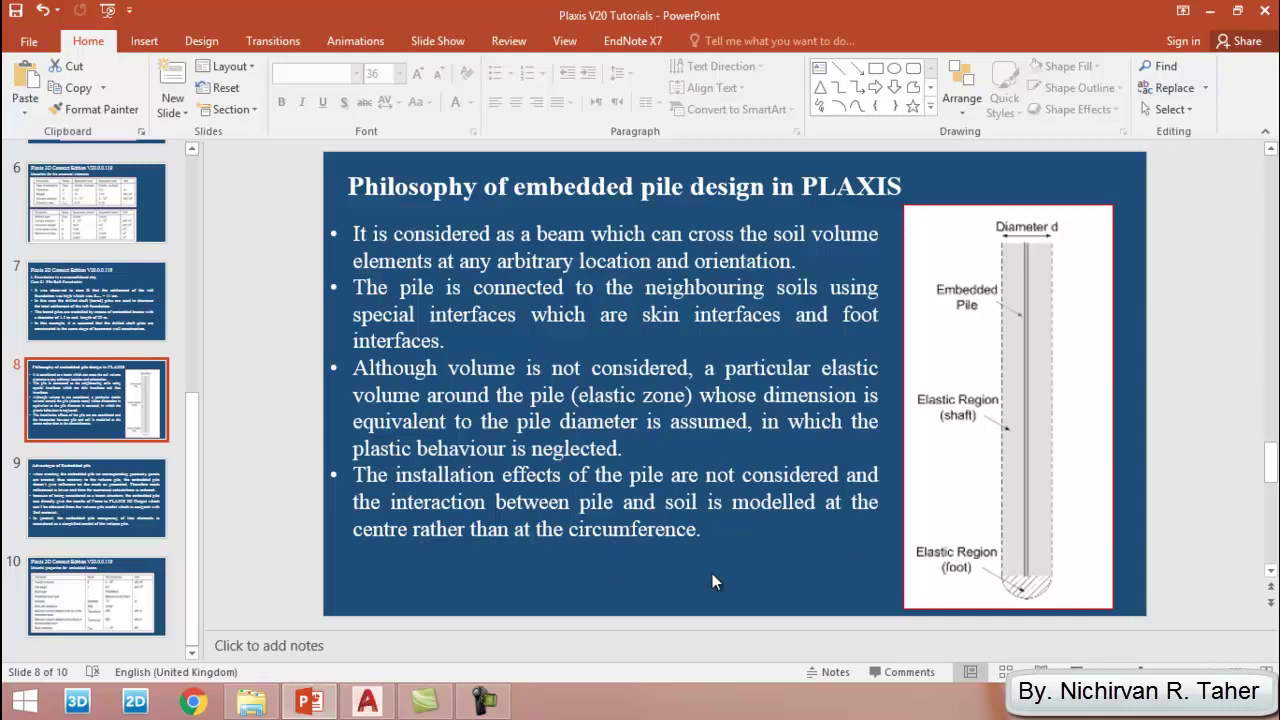
pyautogui.click(163, 495)
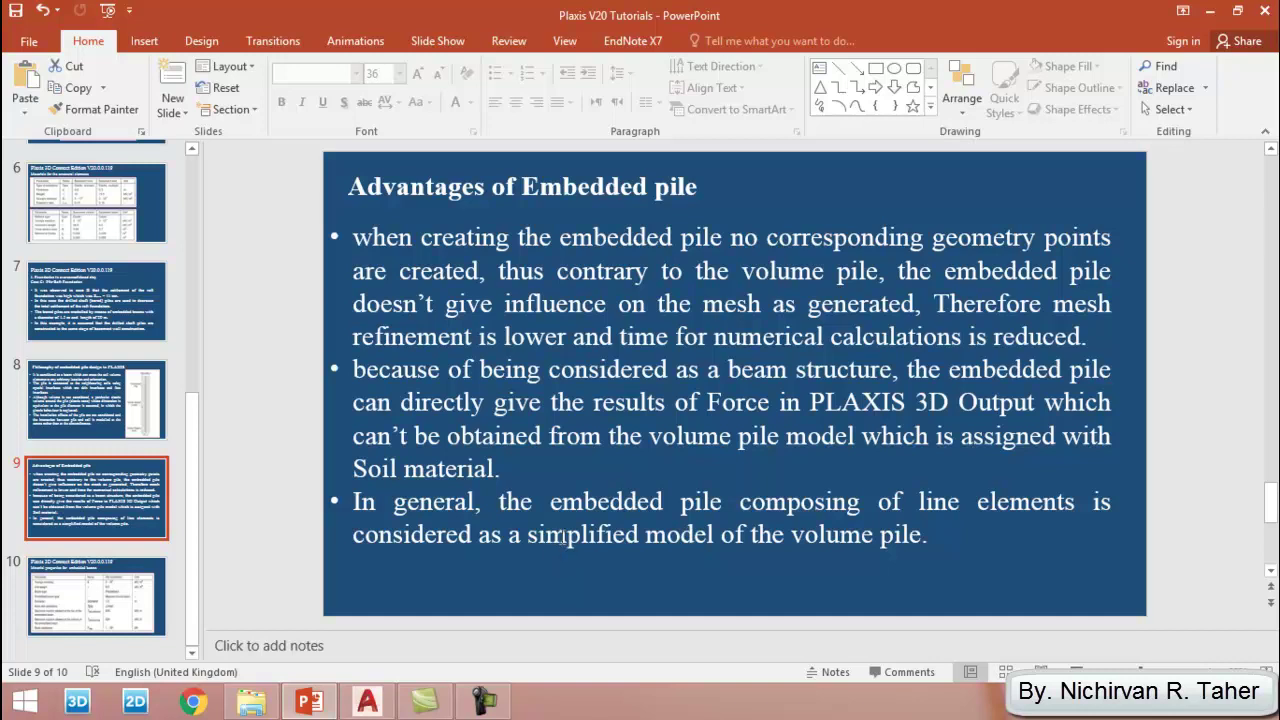
# Advance the deck to slide 10, the embedded beam material properties table.
pyautogui.scroll(-1, 586, 454)
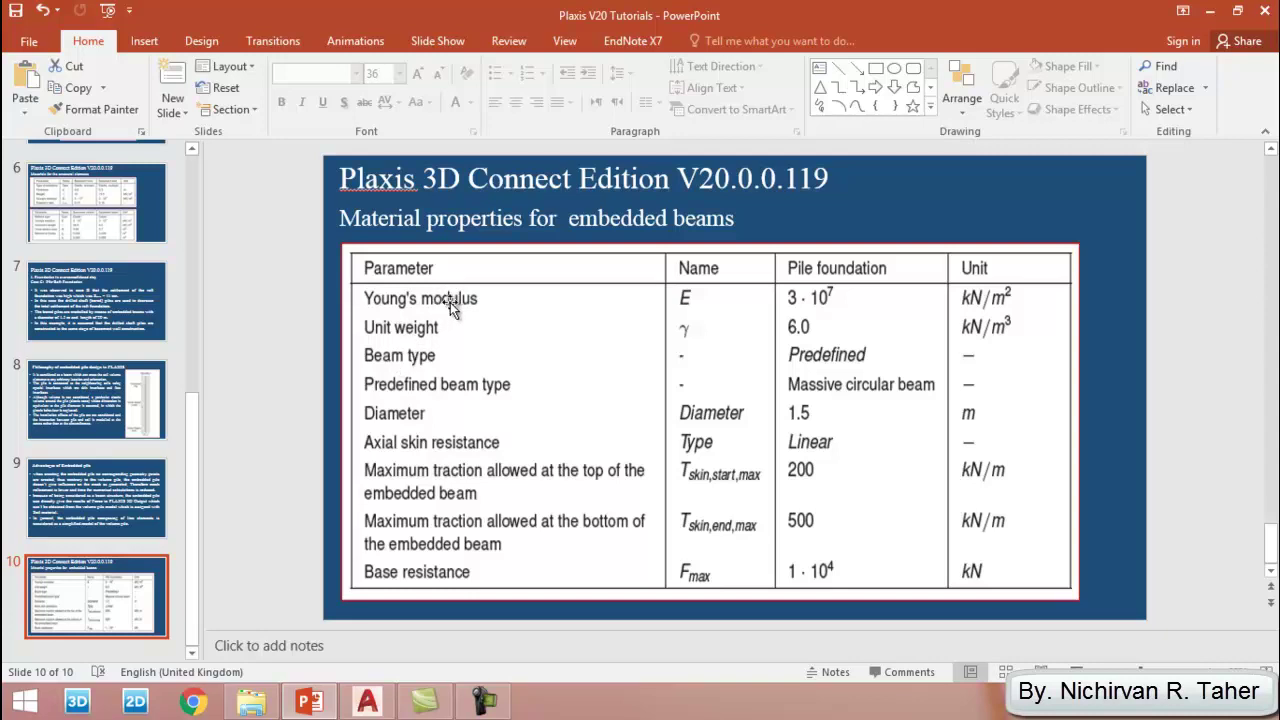
# Reopen tutorial 1 case B in PLAXIS 3D and save it as 'tutorial 1 case C.p3d'.
pyautogui.click(77, 704)
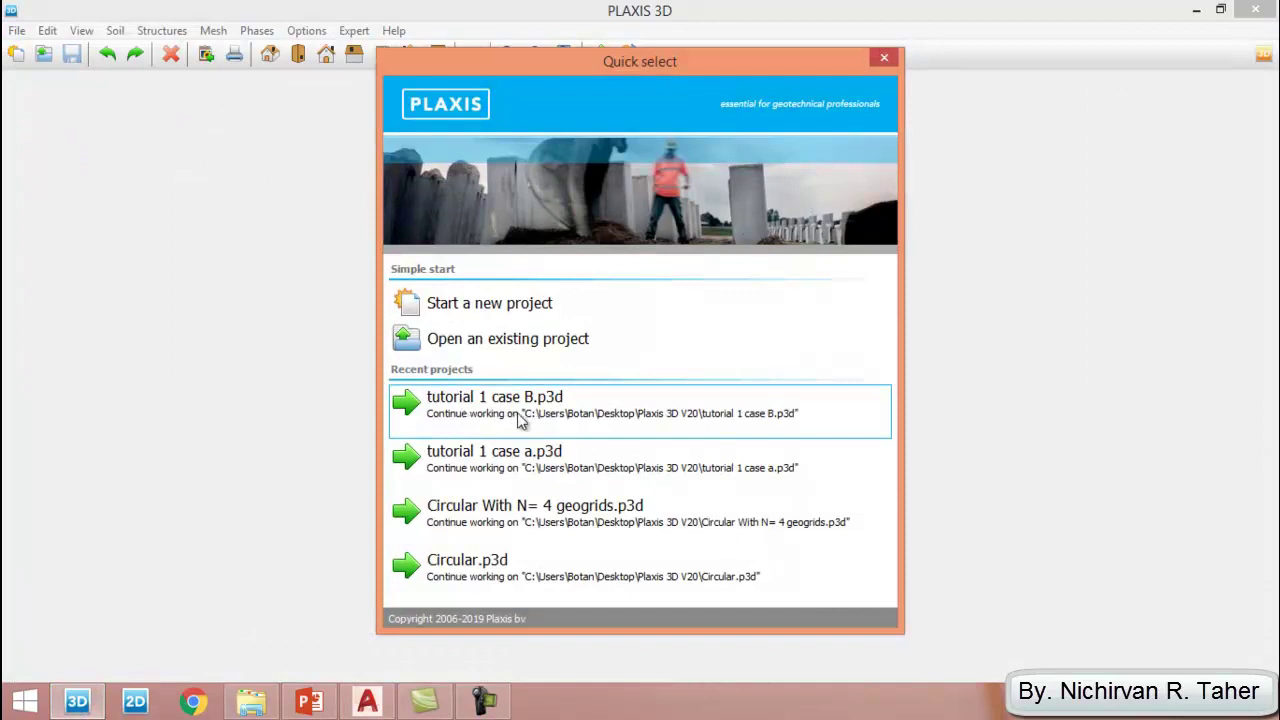
pyautogui.click(566, 411)
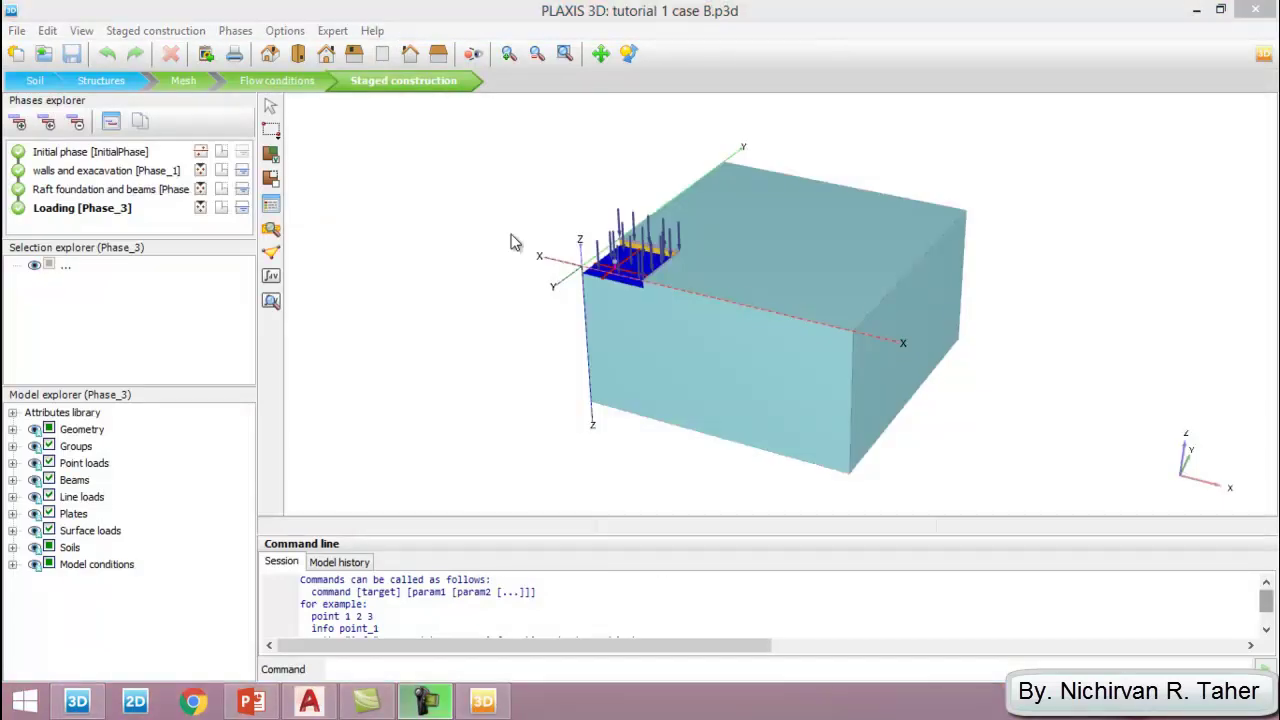
pyautogui.click(17, 31)
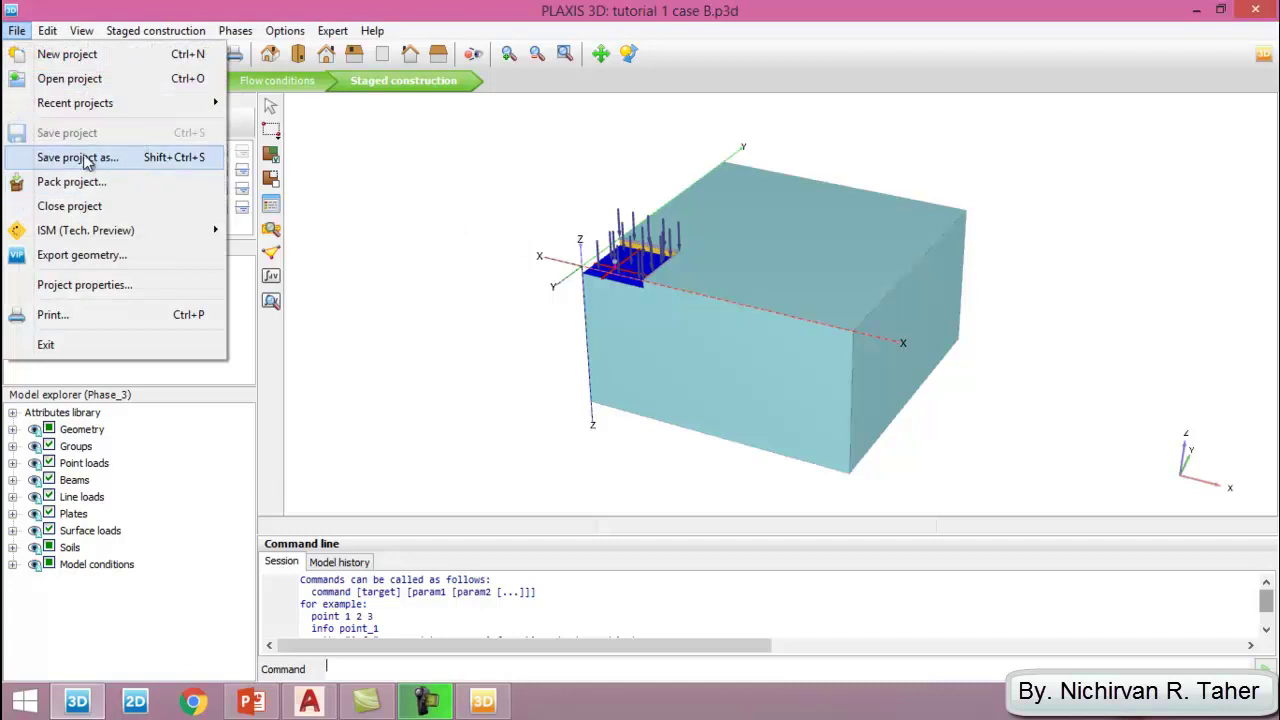
pyautogui.click(164, 163)
pyautogui.click(238, 586)
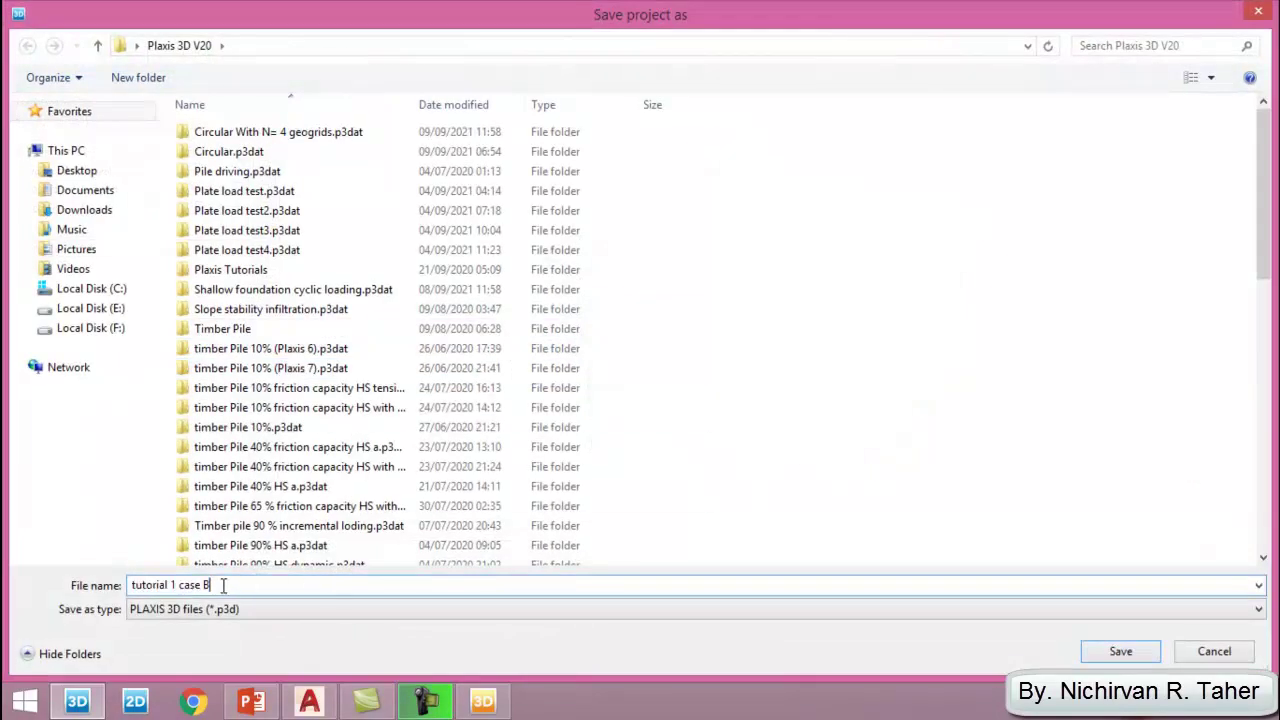
pyautogui.doubleClick(206, 585)
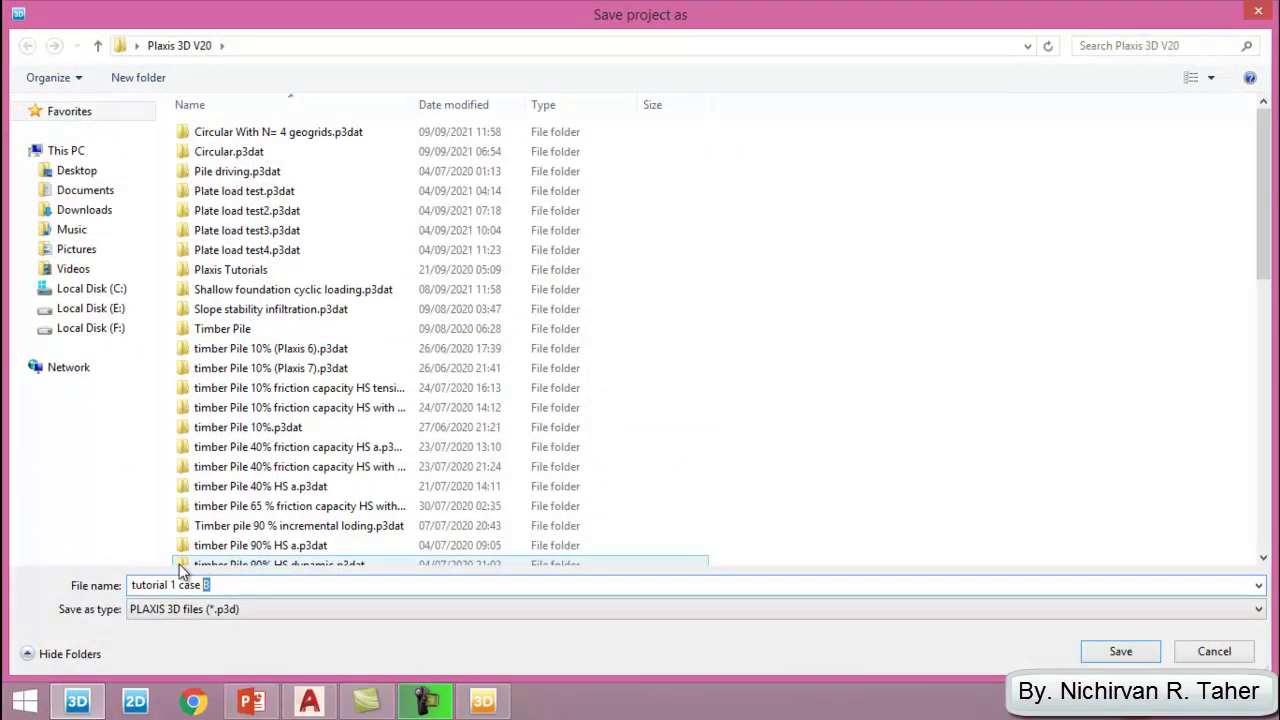
pyautogui.write('C')
pyautogui.click(1145, 656)
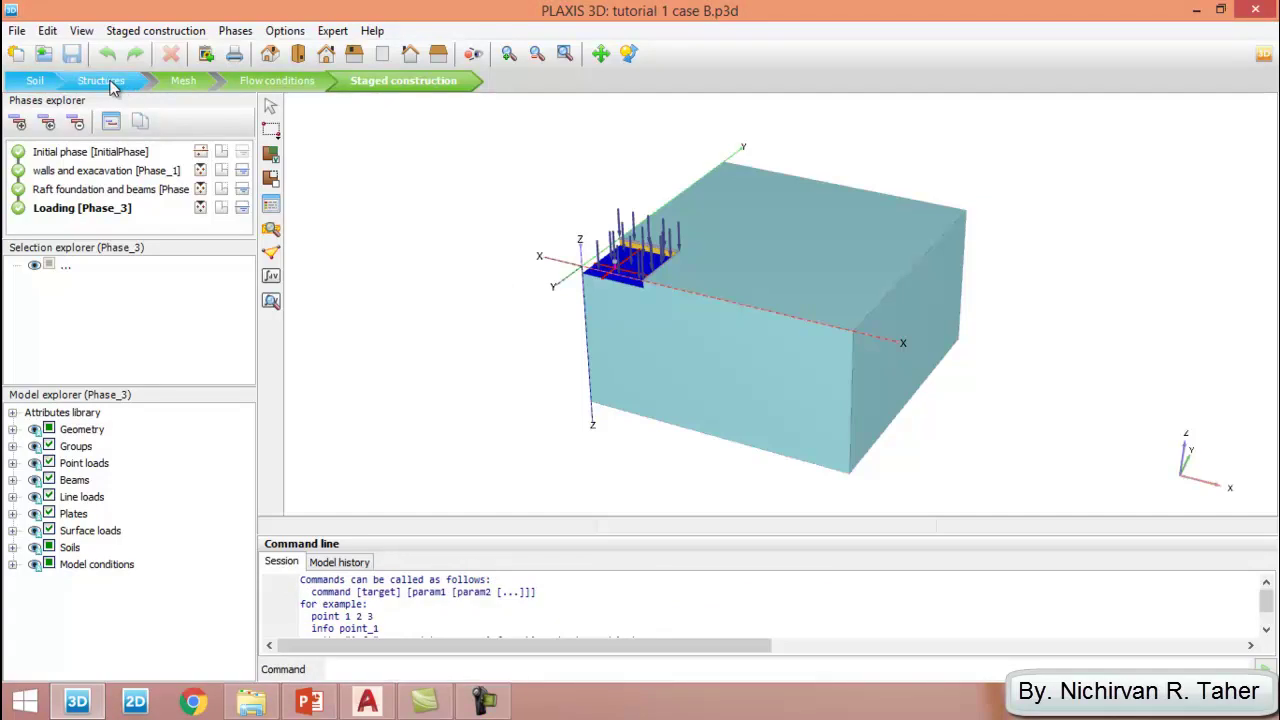
# Enter Structures mode, then inspect the AutoCAD 36 × 36 foundation plan and 4-by-4 pile grid.
pyautogui.click(112, 85)
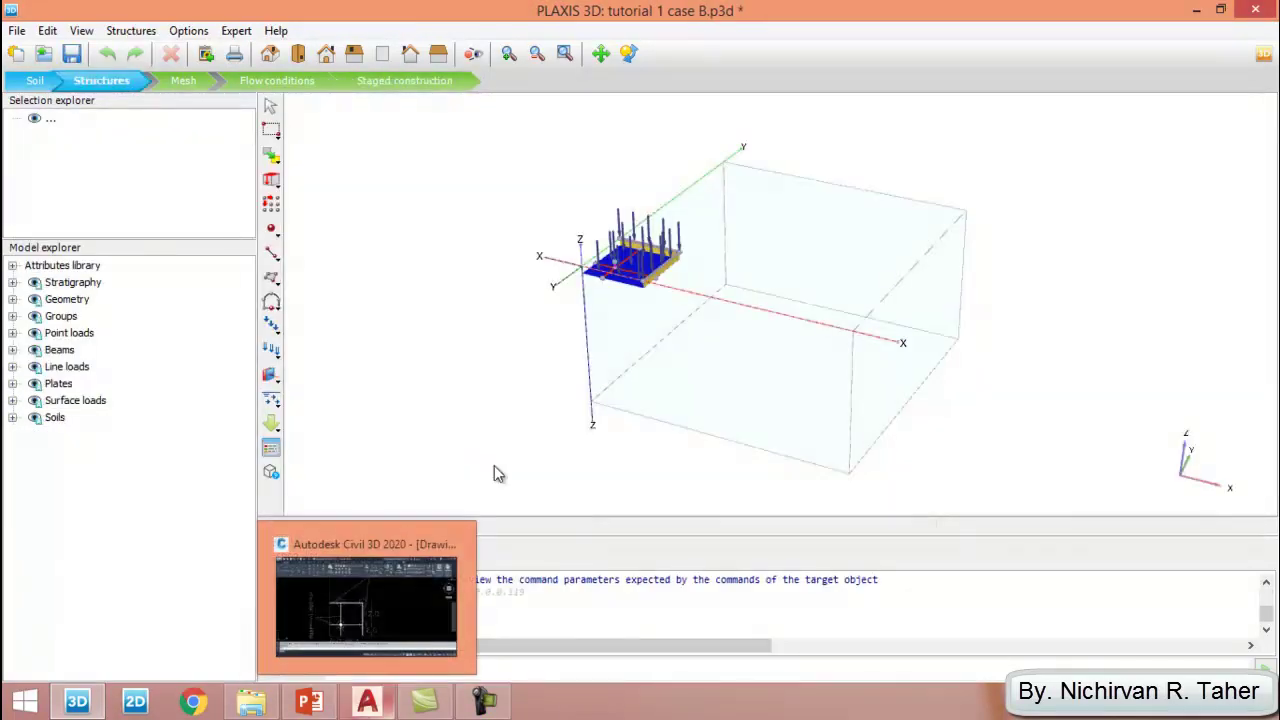
pyautogui.click(367, 705)
pyautogui.scroll(-10, 762, 305)
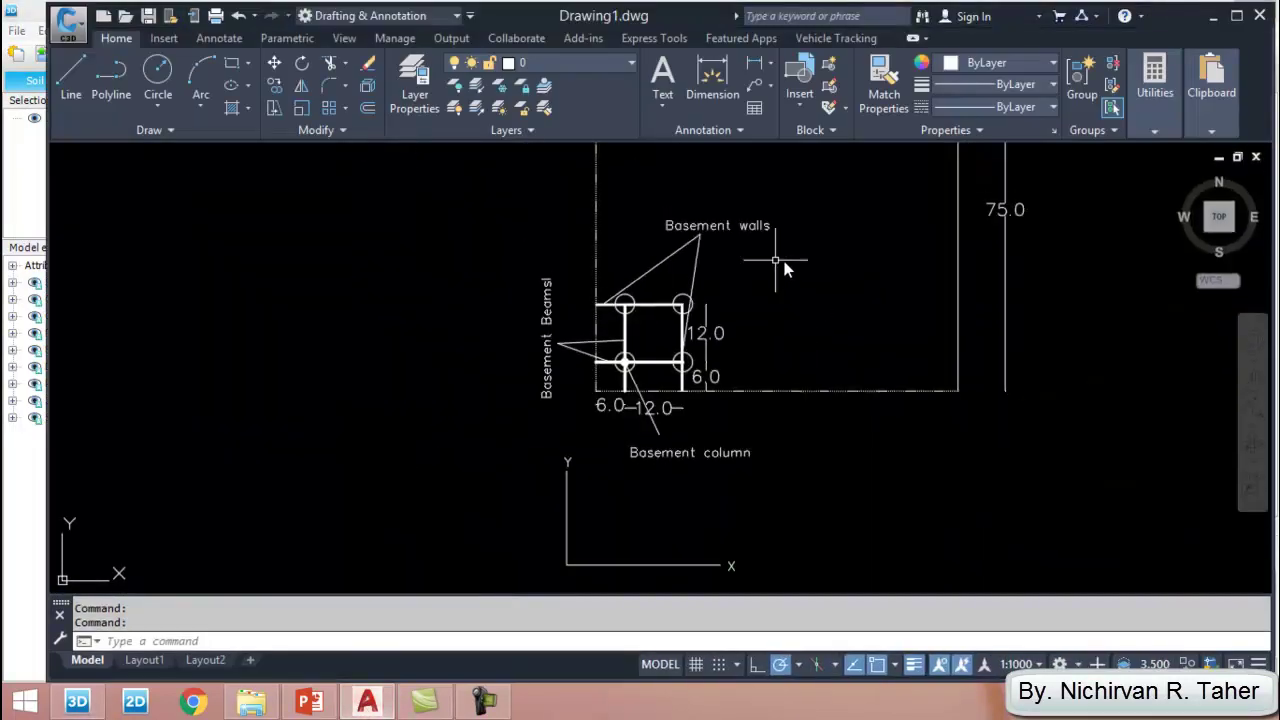
pyautogui.scroll(2, 340, 298)
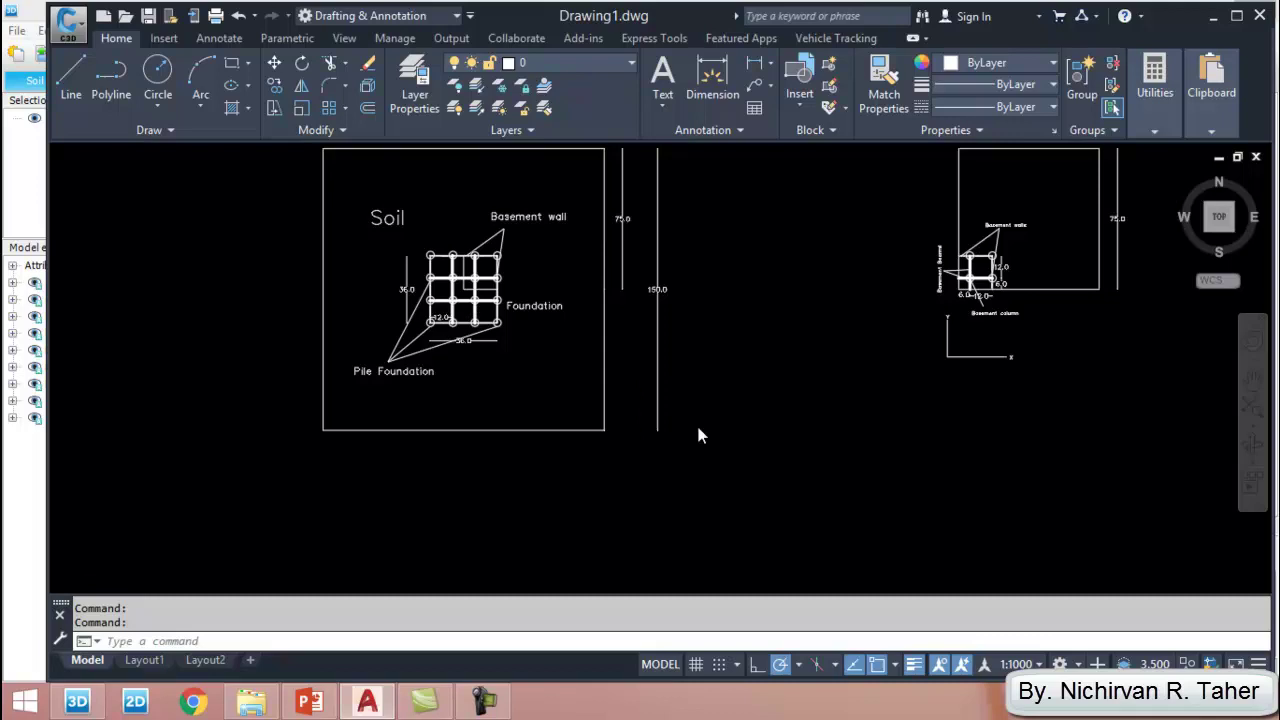
pyautogui.scroll(-2, 696, 428)
pyautogui.scroll(2, 500, 347)
pyautogui.scroll(2, 489, 306)
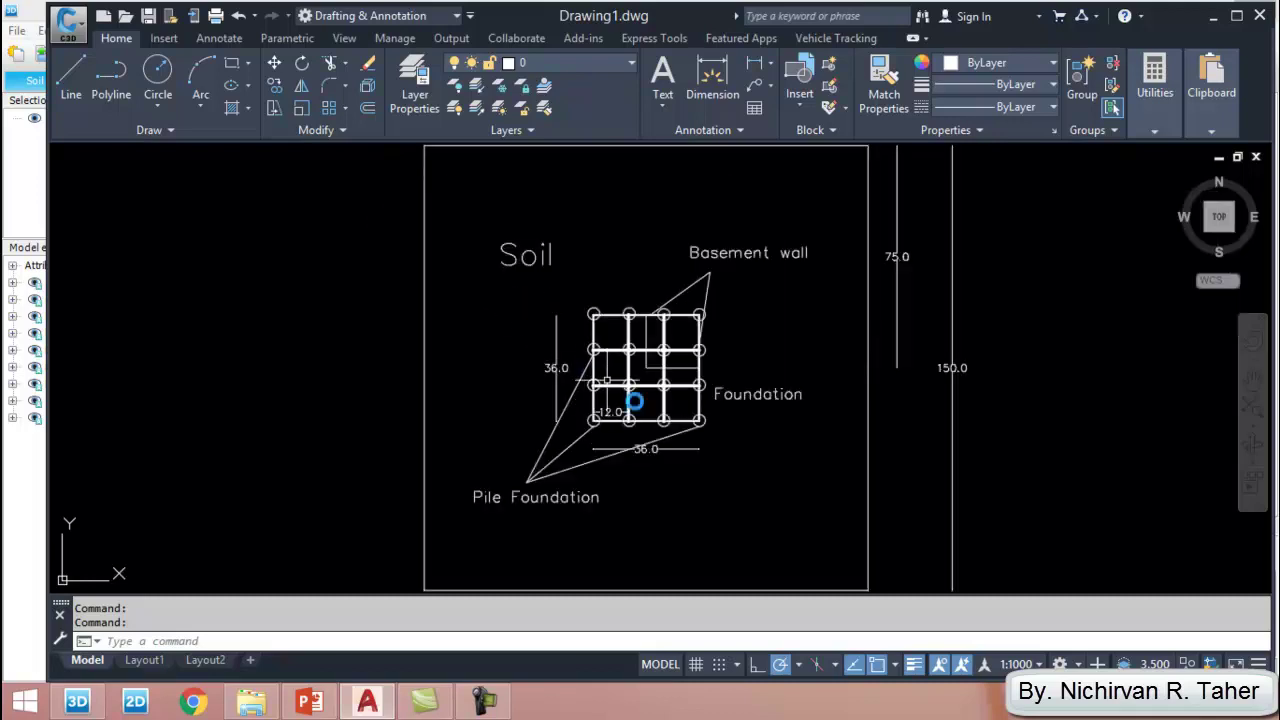
pyautogui.scroll(-4, 588, 361)
pyautogui.scroll(2, 577, 280)
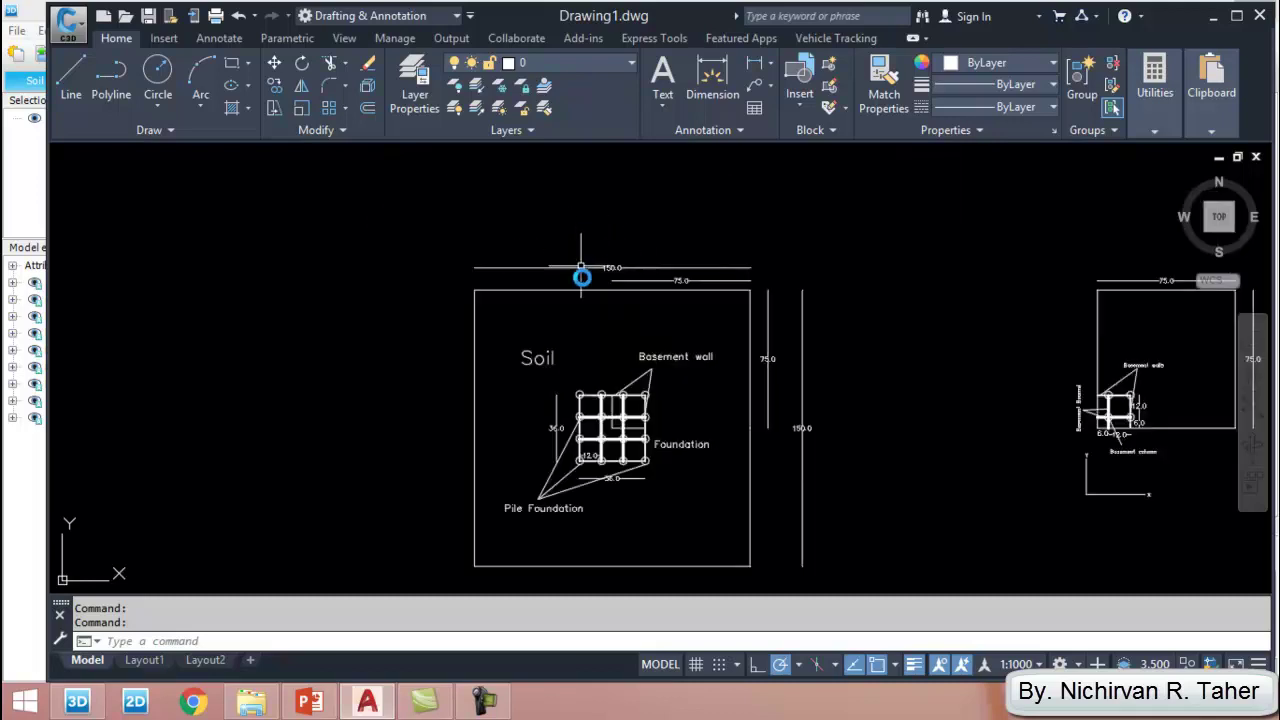
pyautogui.scroll(2, 595, 458)
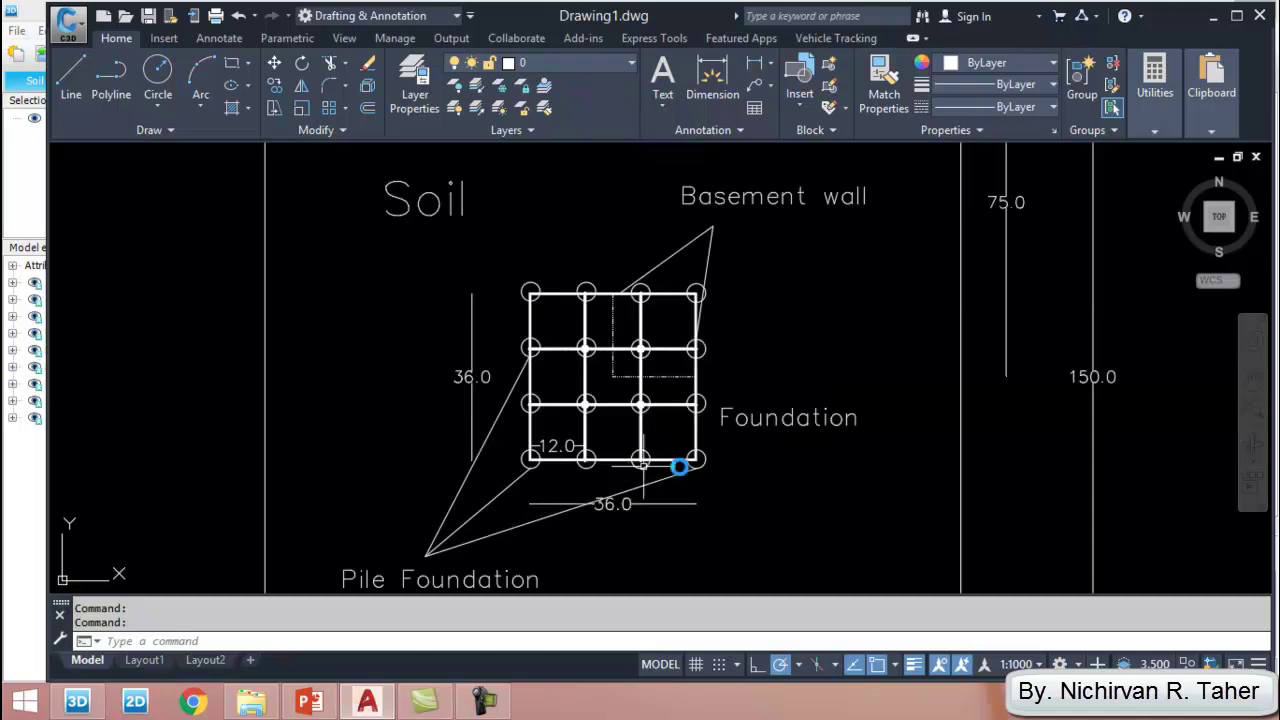
pyautogui.scroll(2, 555, 300)
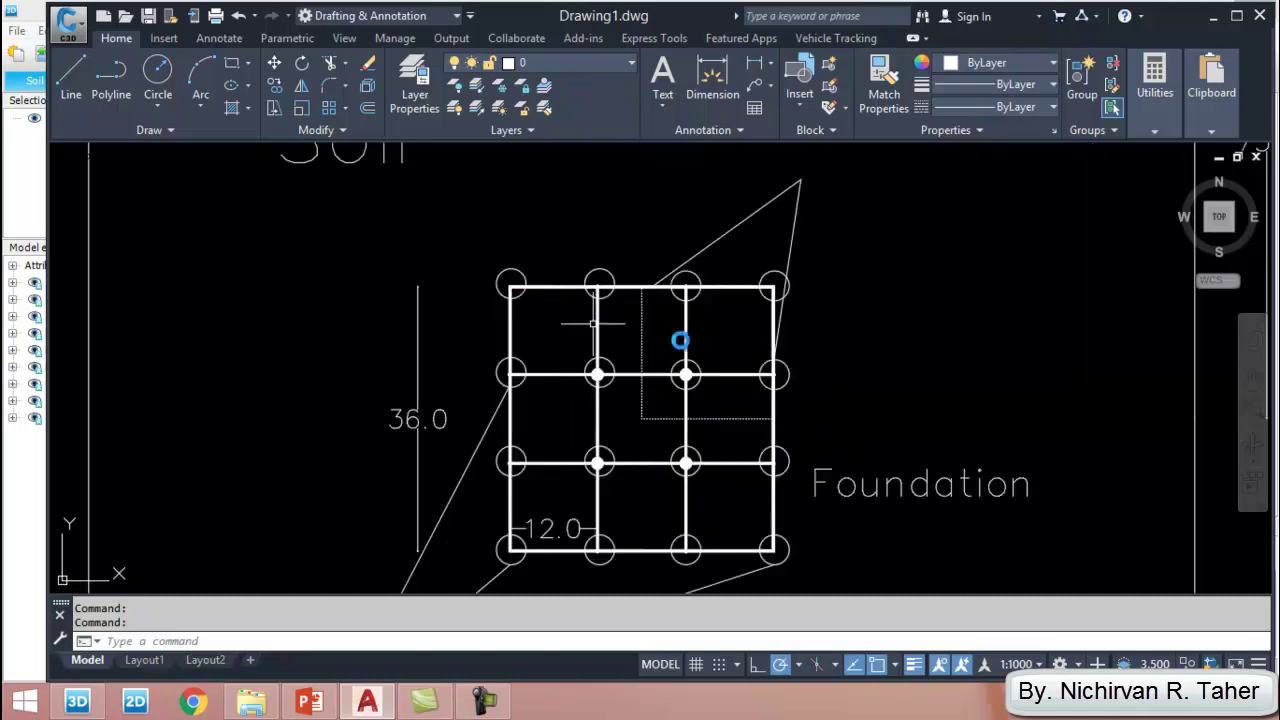
pyautogui.scroll(-3, 720, 285)
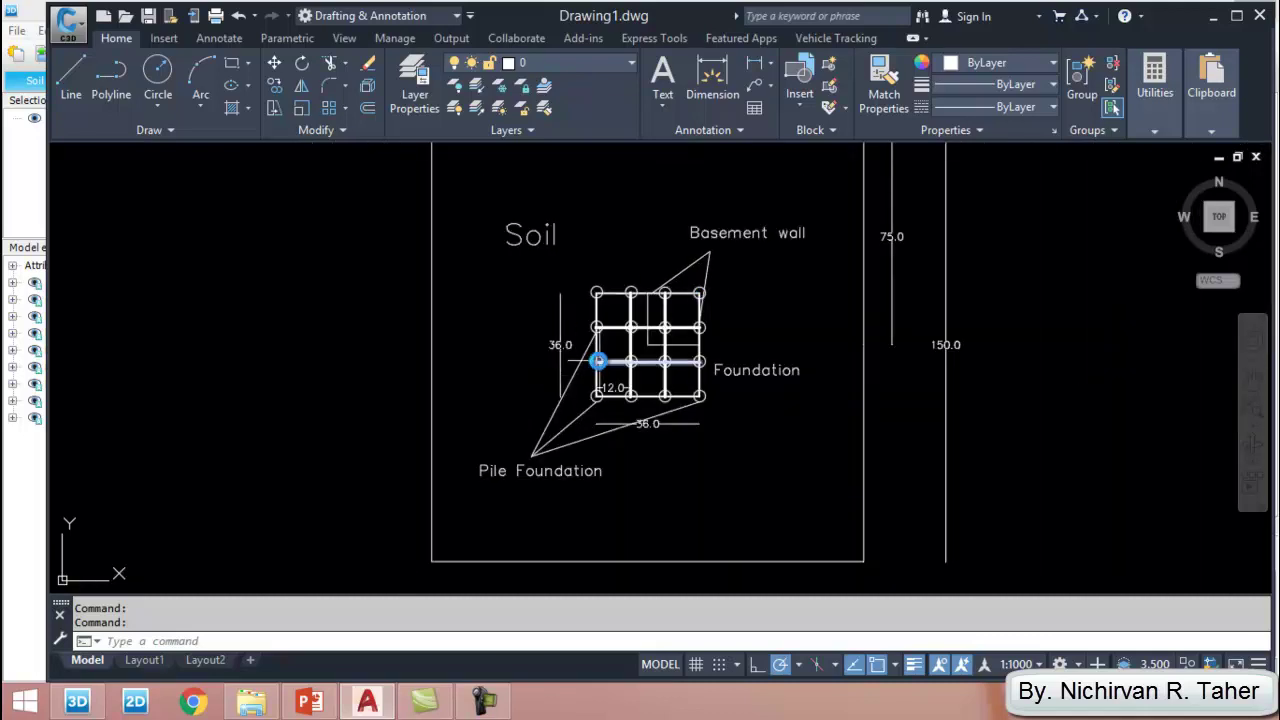
pyautogui.scroll(2, 605, 335)
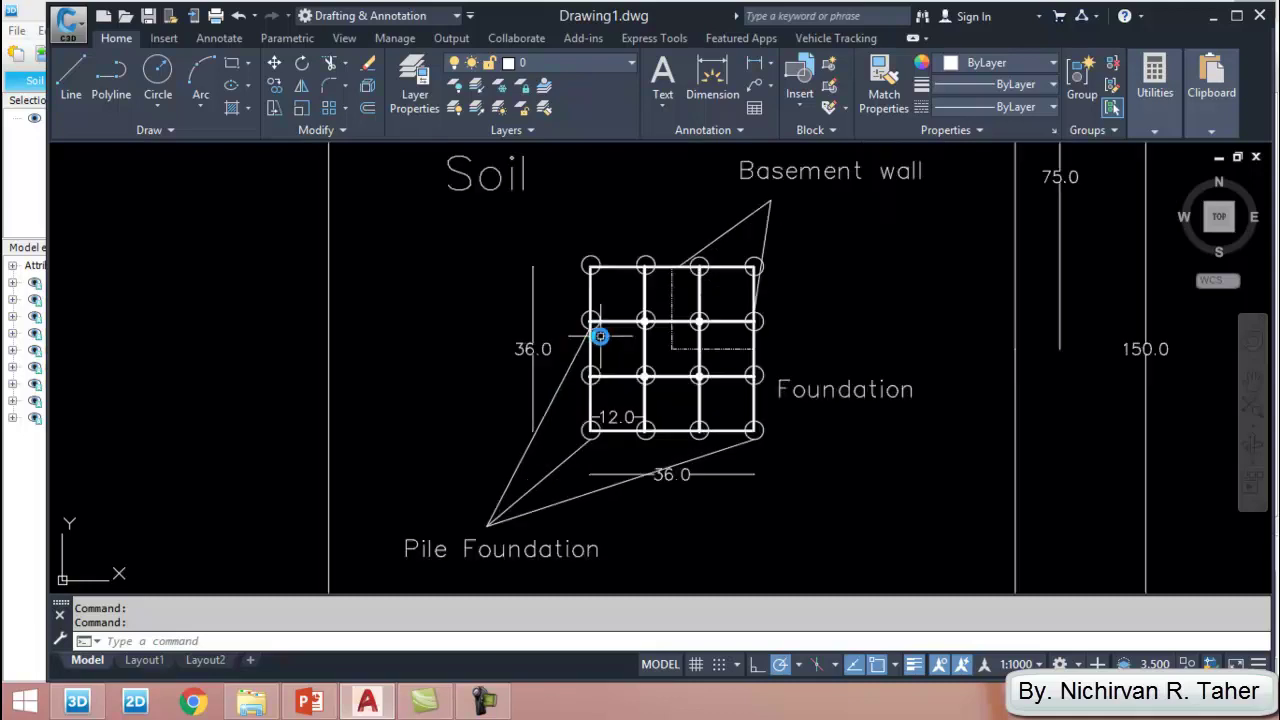
pyautogui.scroll(3, 690, 334)
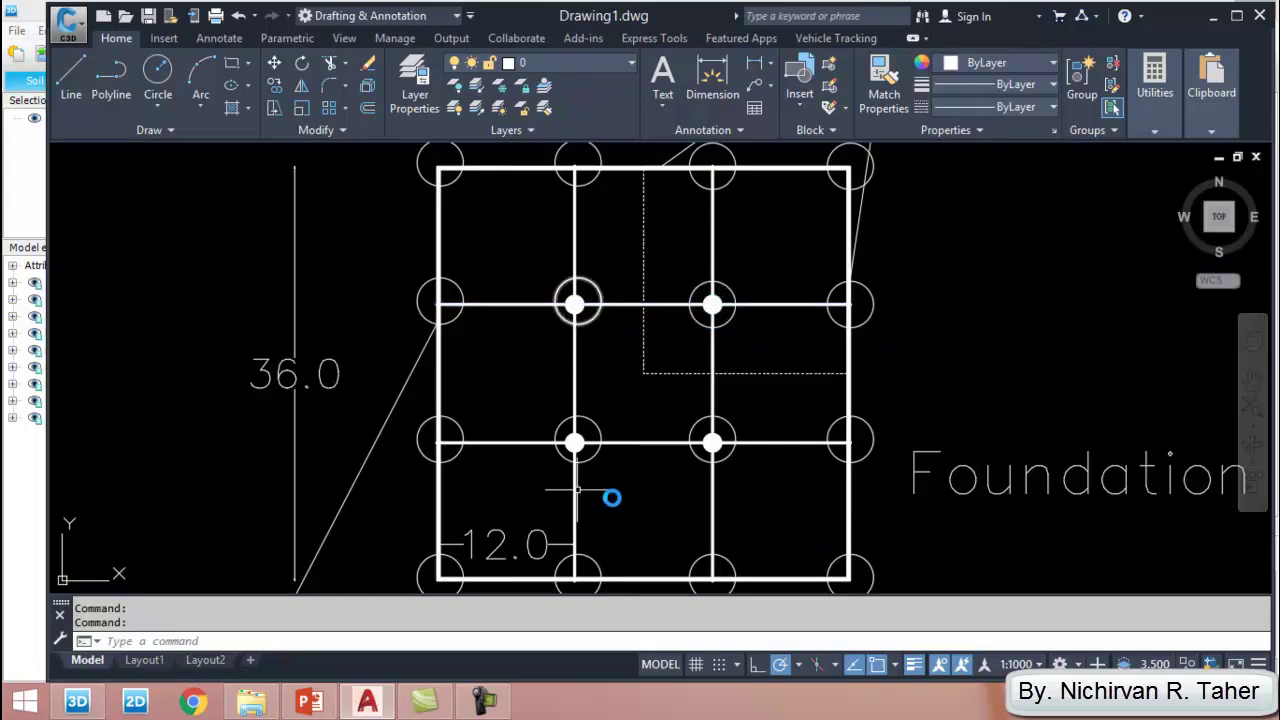
pyautogui.scroll(-2, 665, 407)
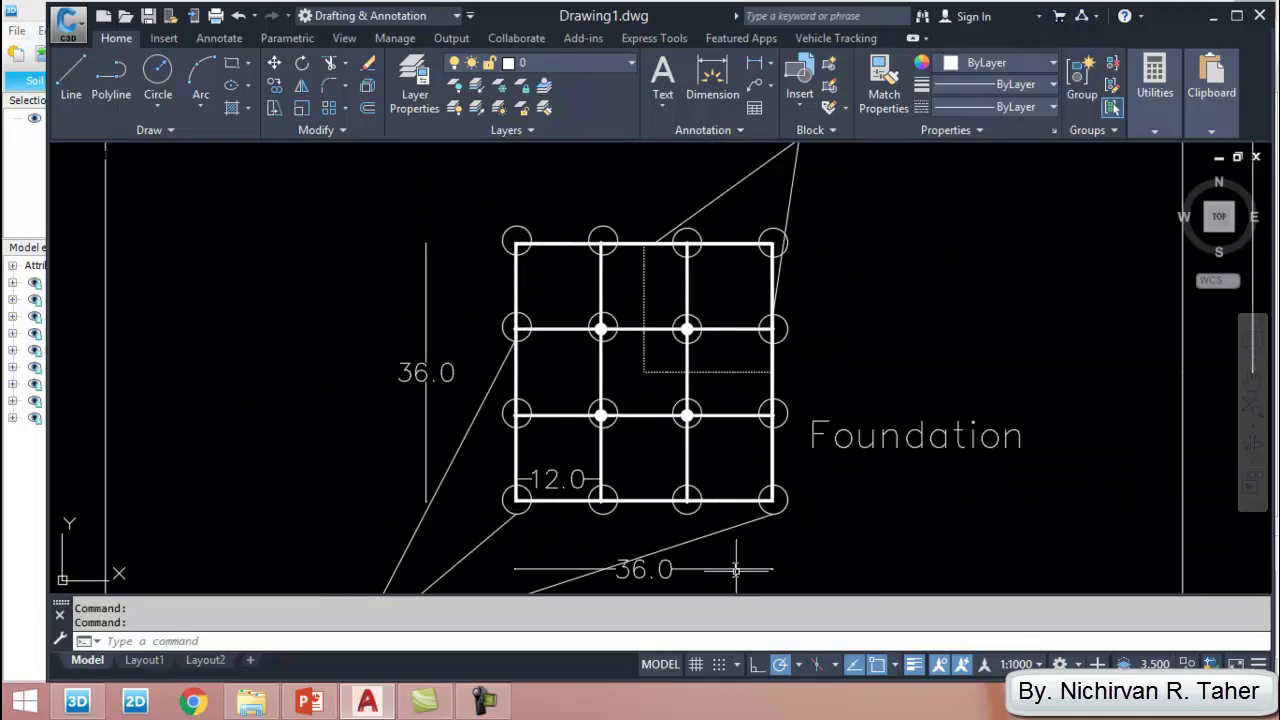
pyautogui.scroll(2, 952, 436)
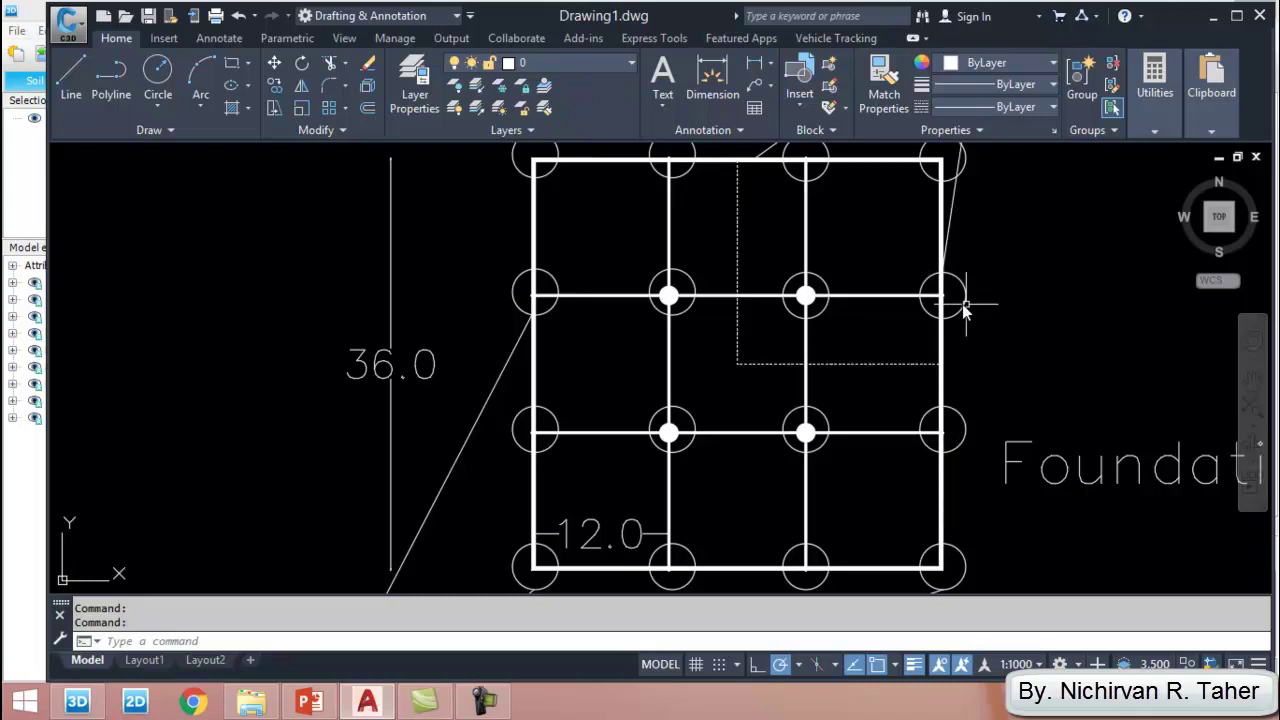
pyautogui.scroll(-4, 790, 400)
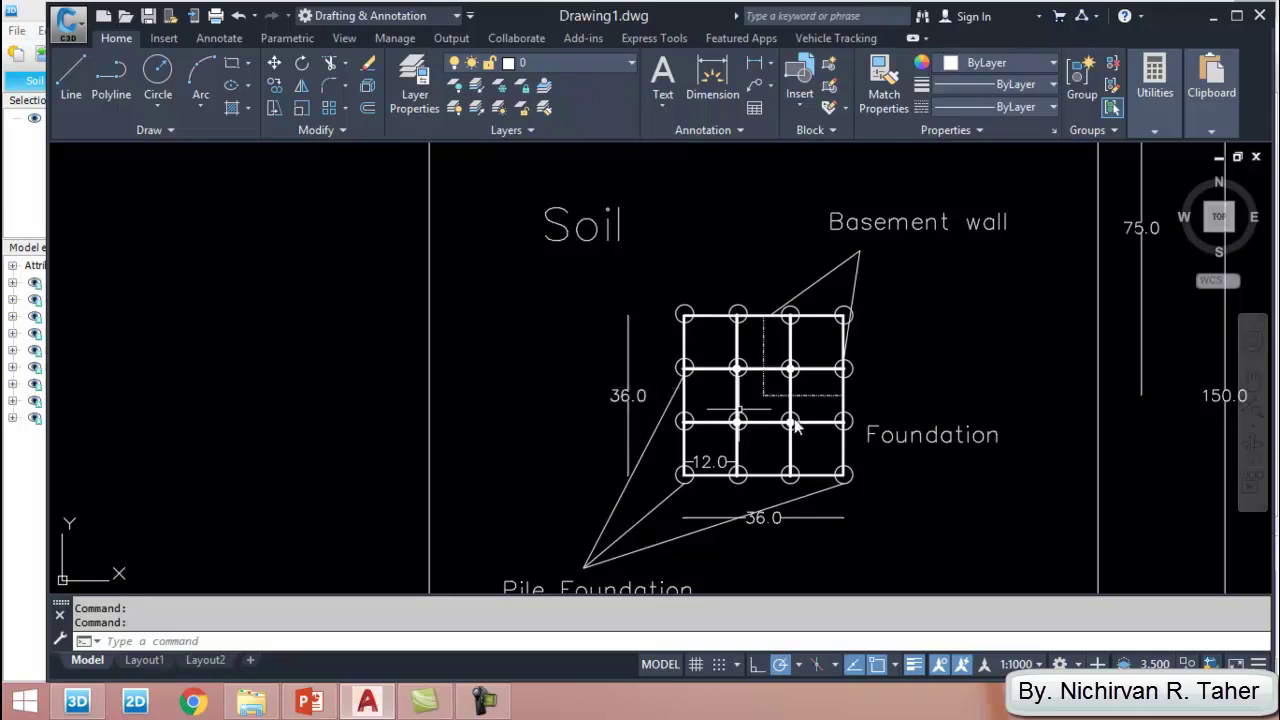
pyautogui.scroll(5, 774, 378)
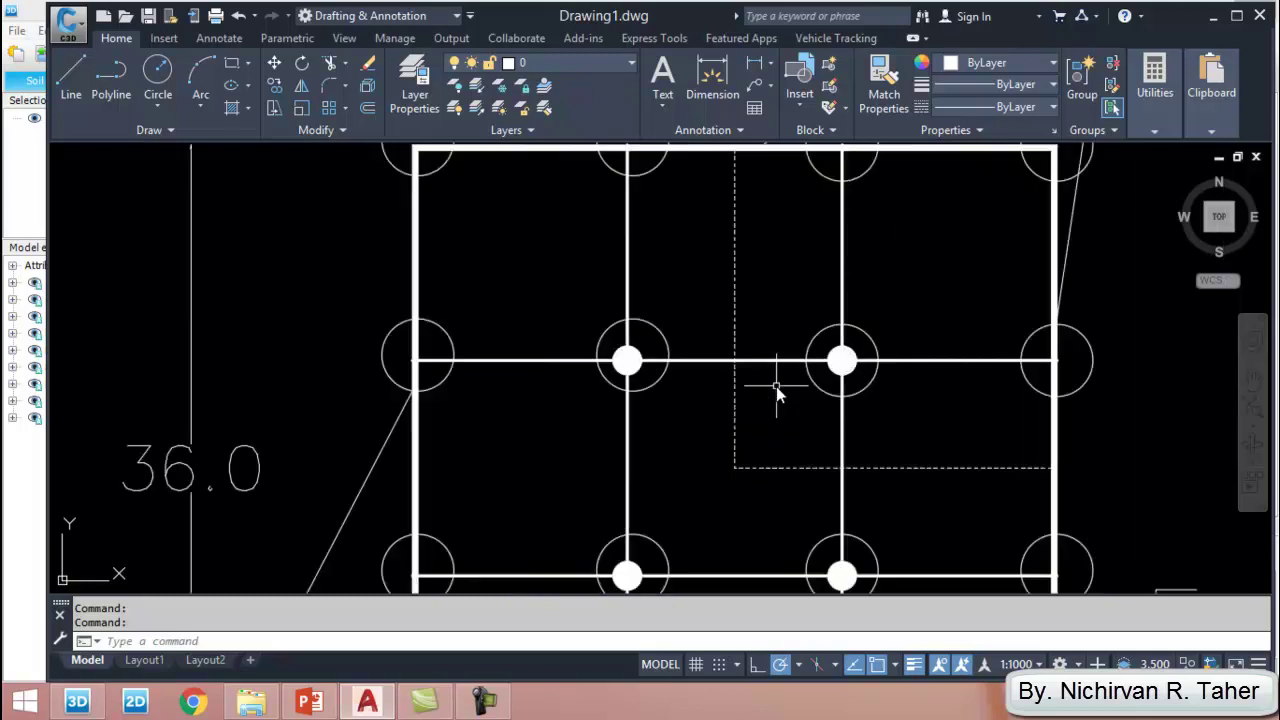
pyautogui.scroll(-3, 734, 346)
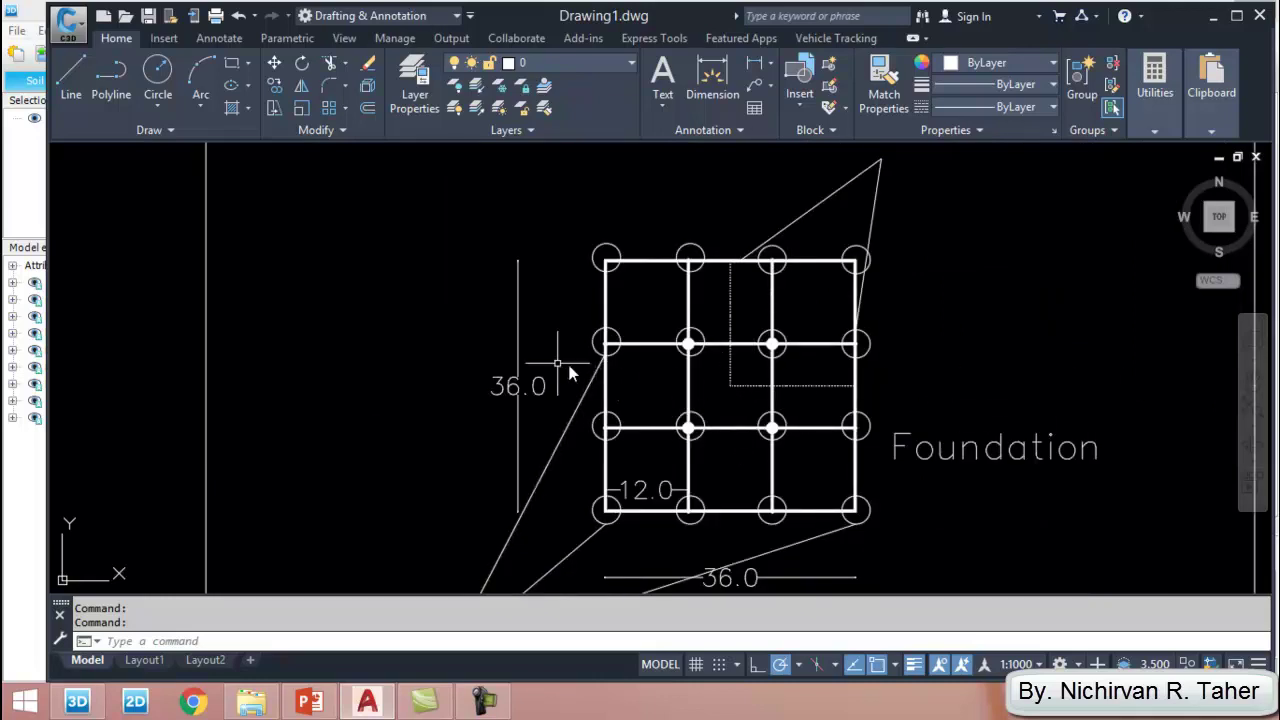
# Zoom into the AutoCAD basement column and wall detail, then return to PLAXIS 3D.
pyautogui.scroll(-5, 321, 381)
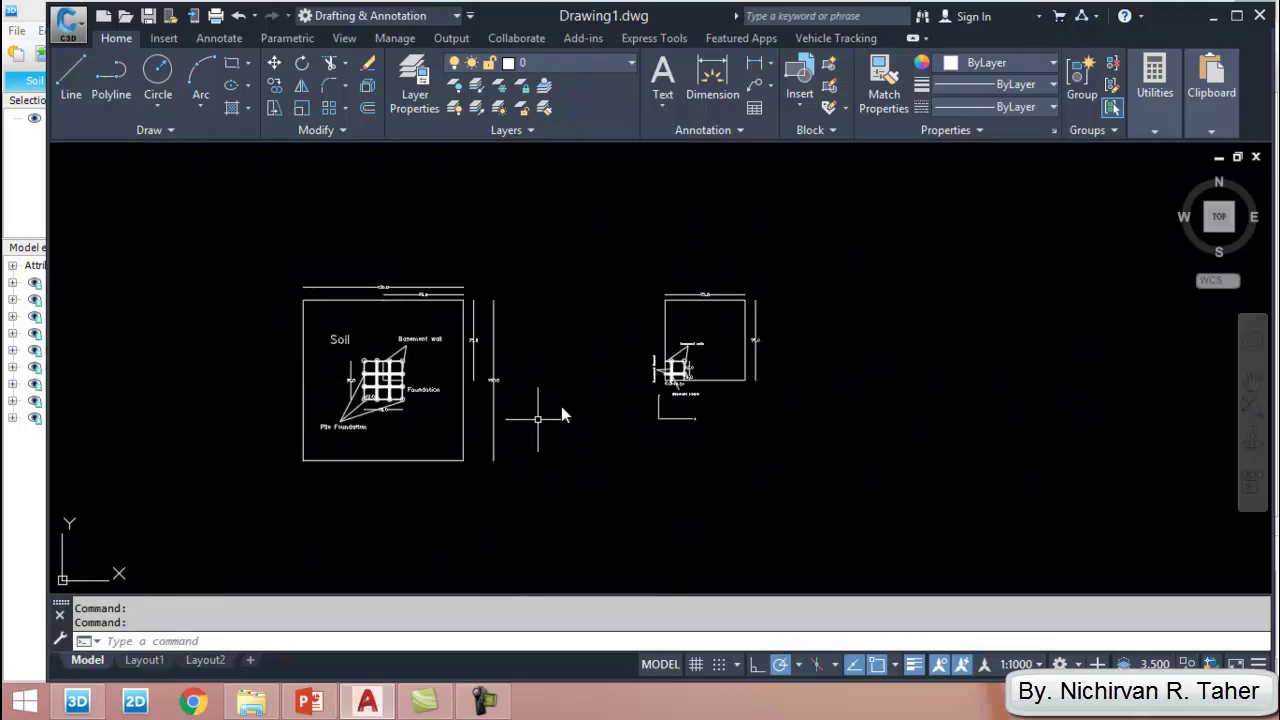
pyautogui.scroll(3, 784, 346)
pyautogui.scroll(-1, 751, 436)
pyautogui.scroll(2, 730, 485)
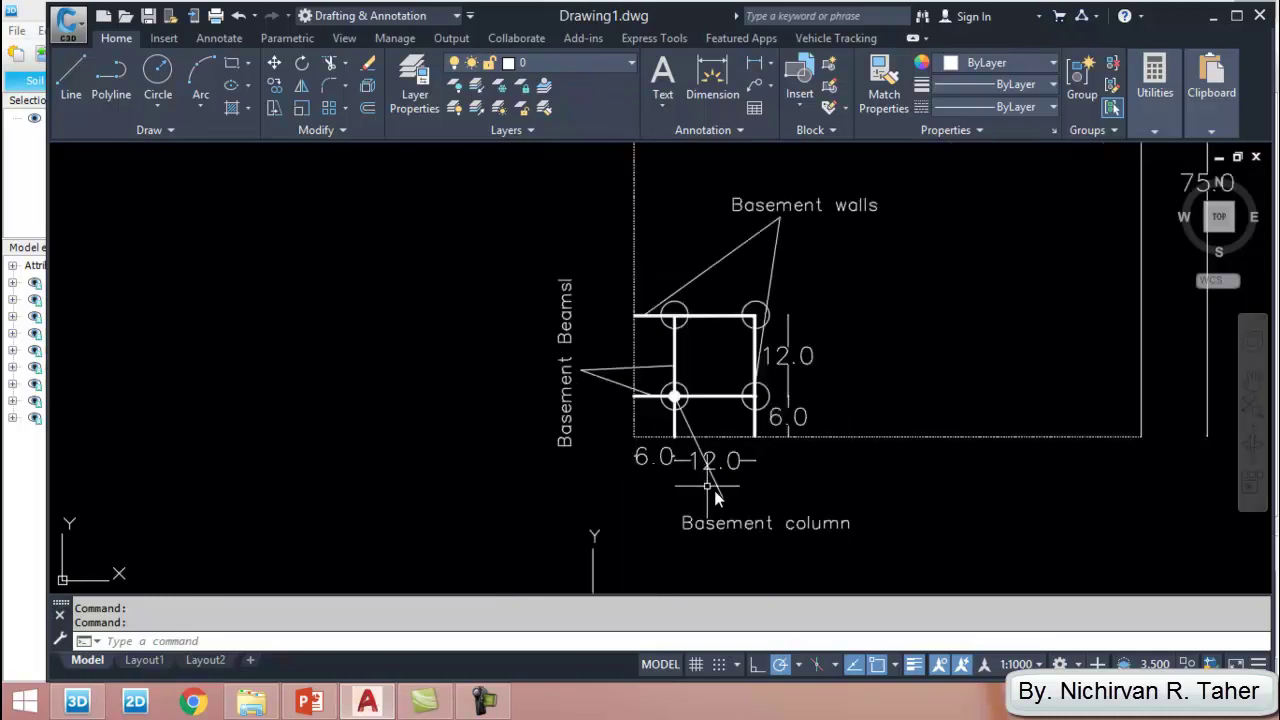
pyautogui.scroll(-2, 831, 414)
pyautogui.scroll(-2, 793, 347)
pyautogui.scroll(2, 757, 403)
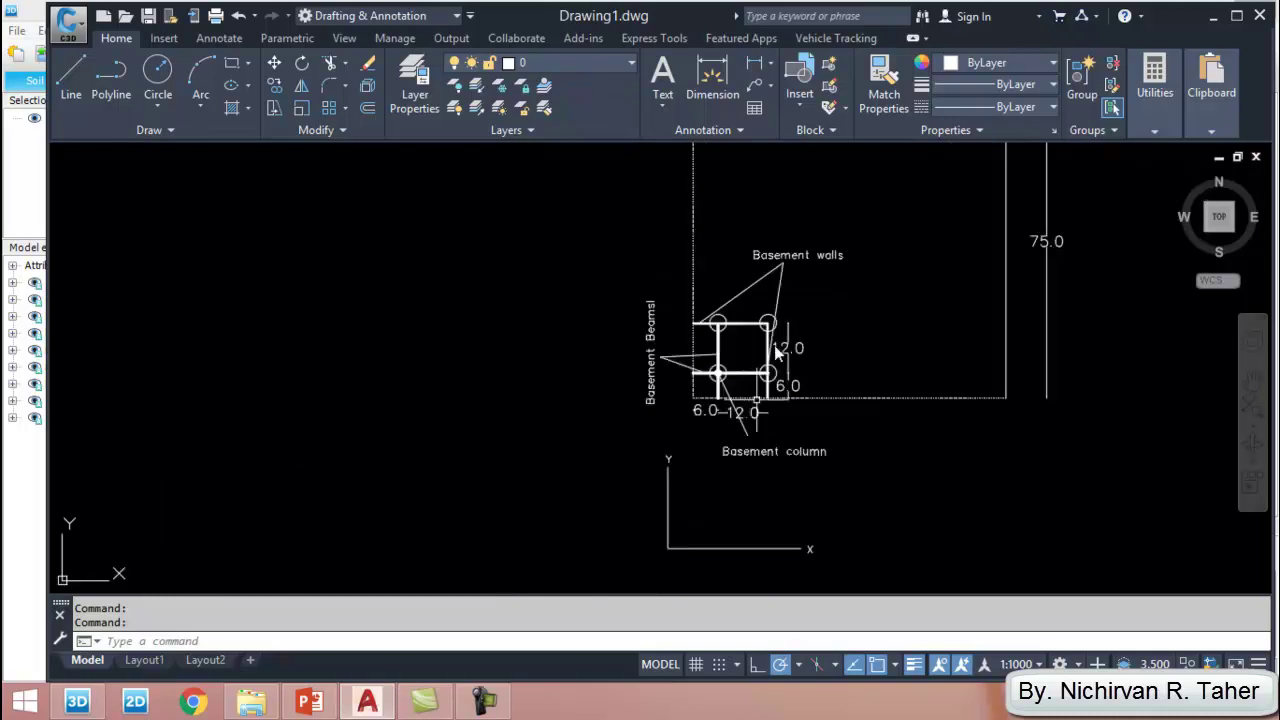
pyautogui.scroll(1, 741, 288)
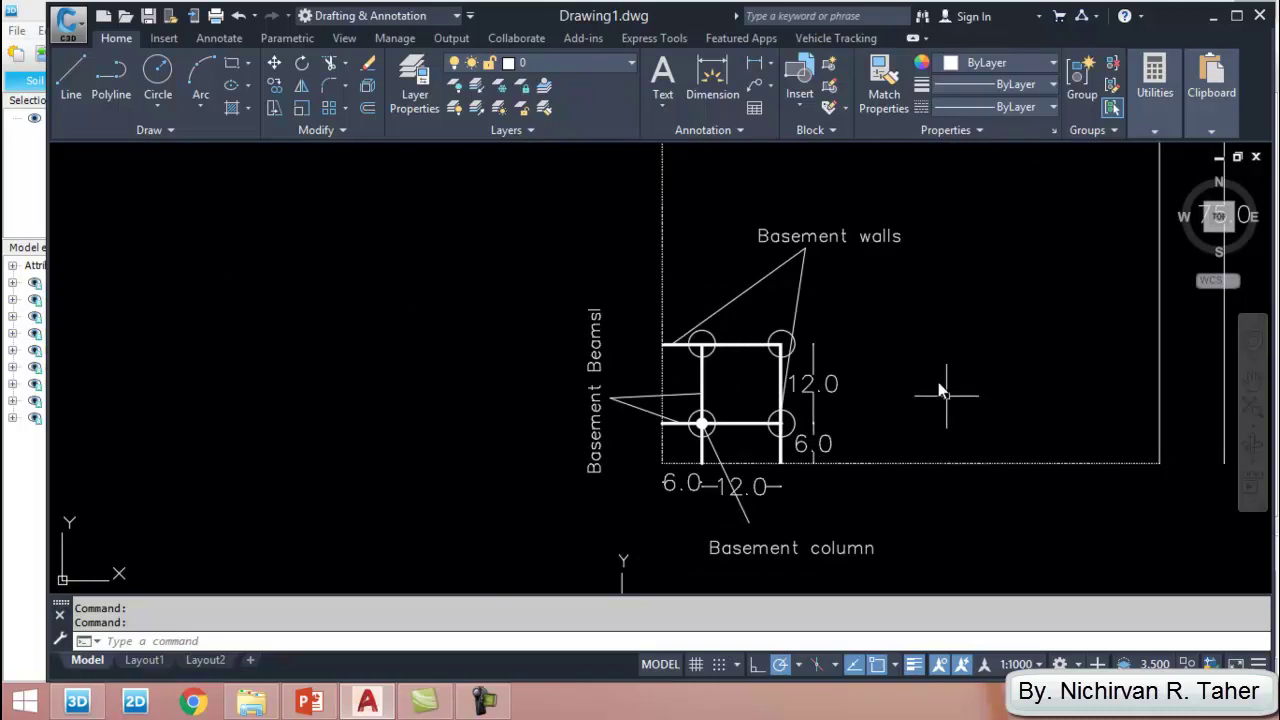
pyautogui.scroll(2, 694, 420)
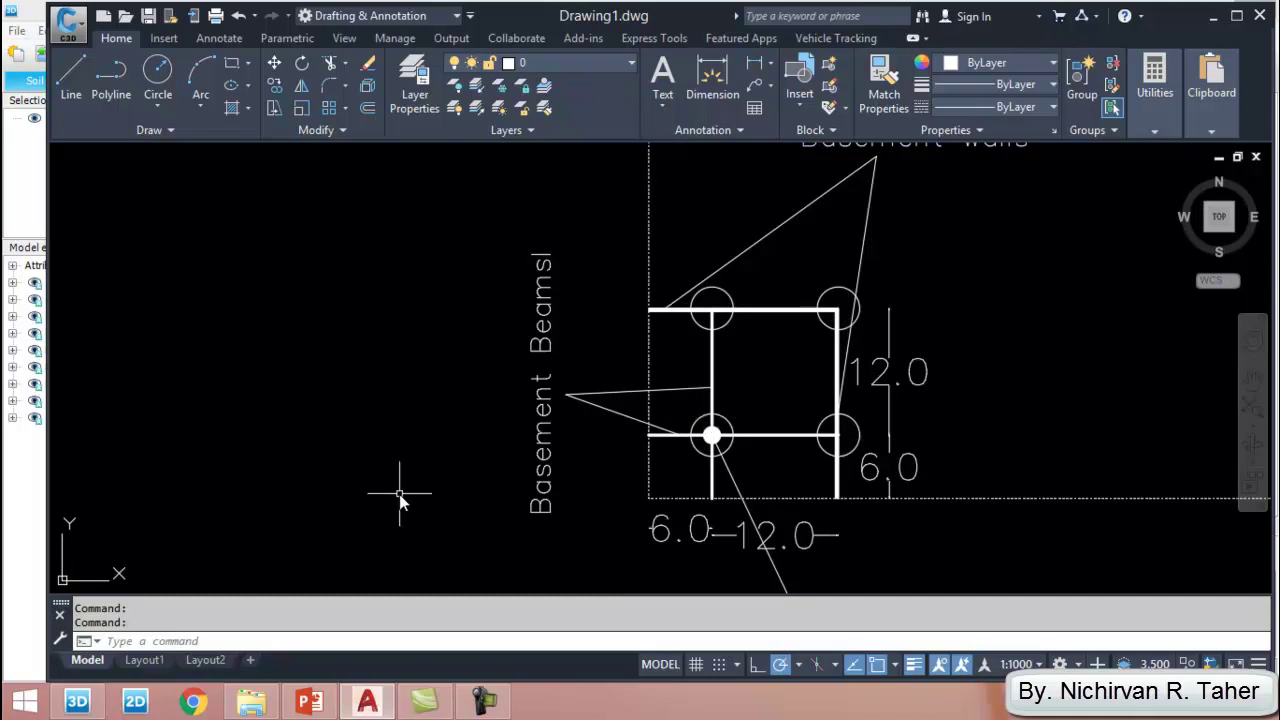
pyautogui.click(76, 703)
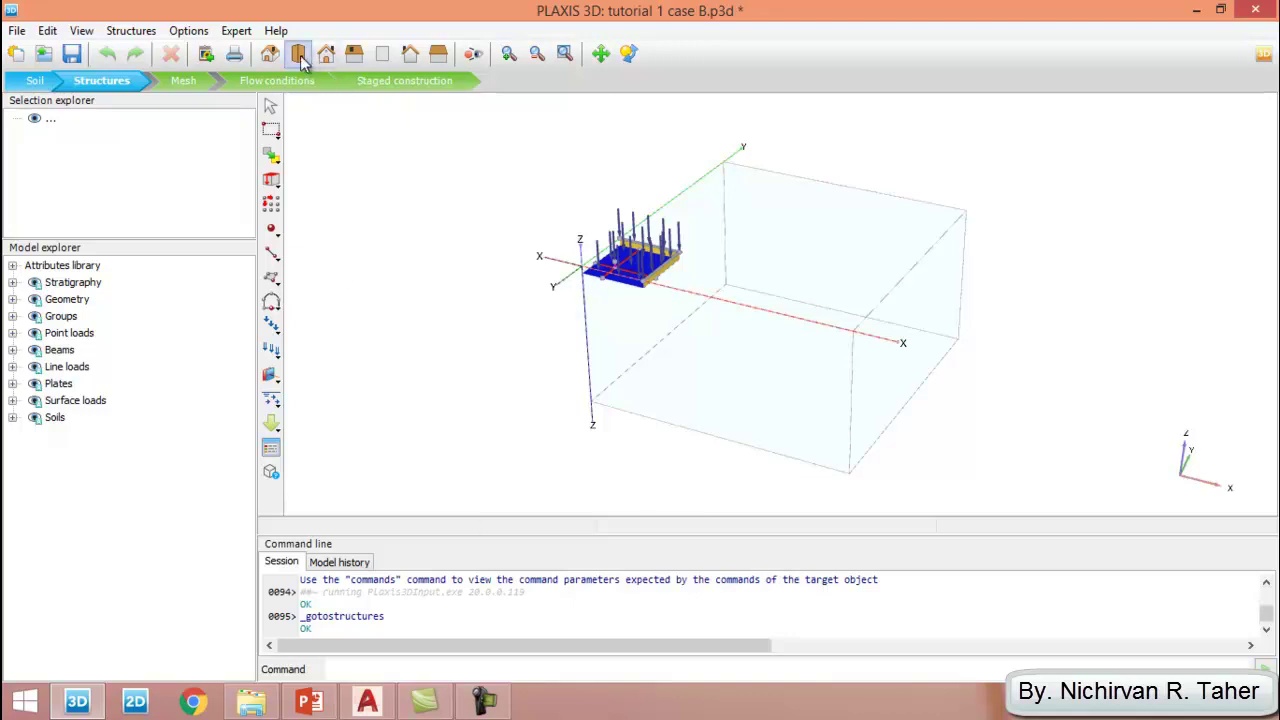
# Draw a vertical embedded beam pile from (6, 6, -2) to (6, 6, -22) and deselect it.
pyautogui.scroll(3, 602, 273)
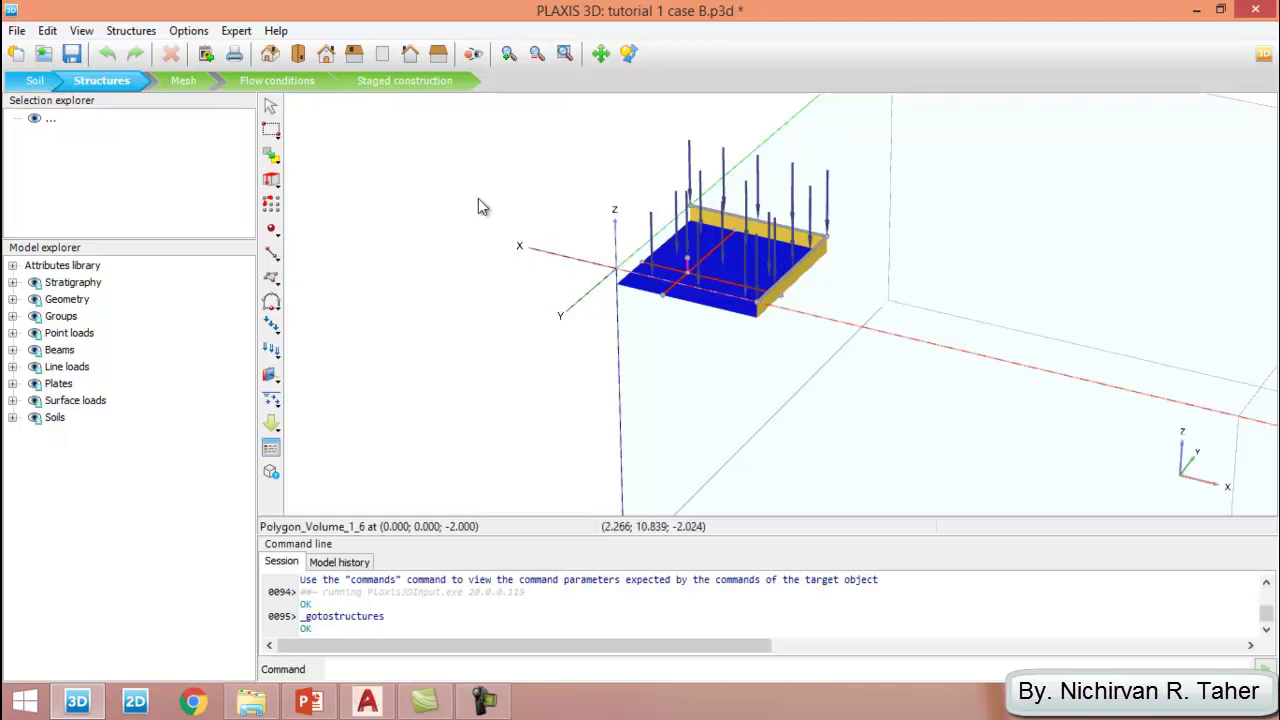
pyautogui.click(276, 260)
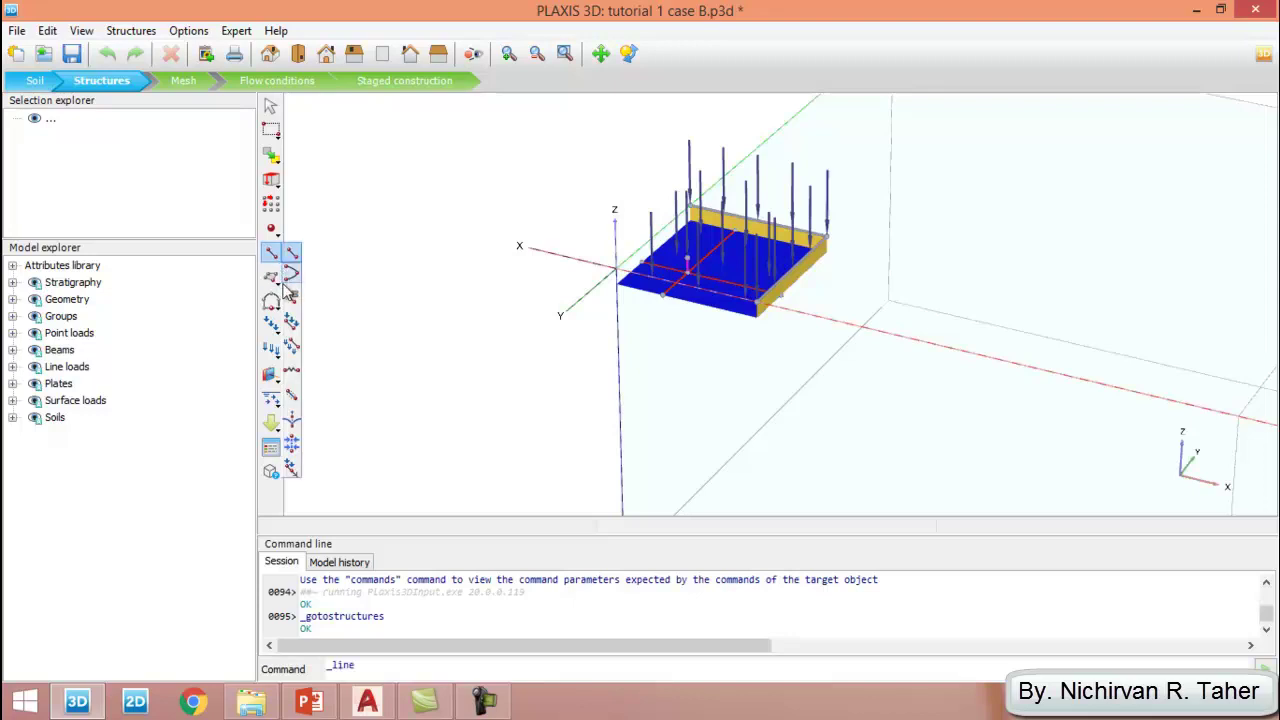
pyautogui.click(292, 399)
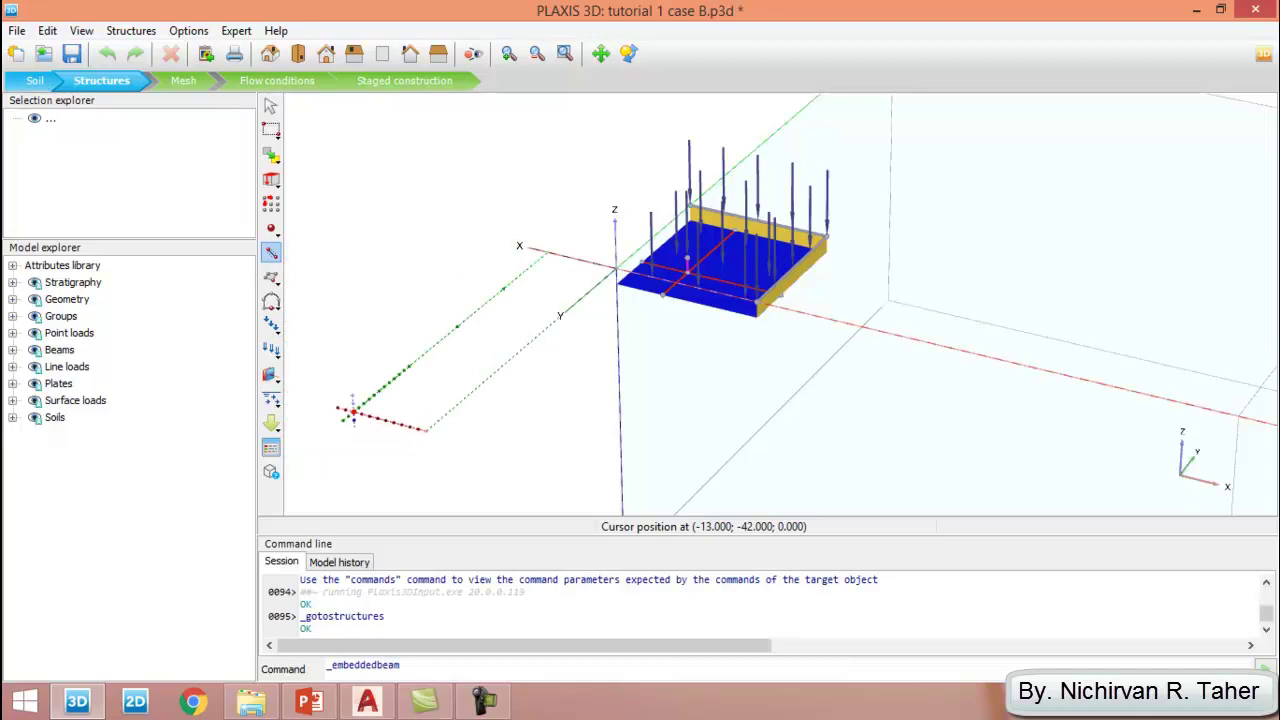
pyautogui.scroll(2, 680, 285)
pyautogui.scroll(2, 680, 285)
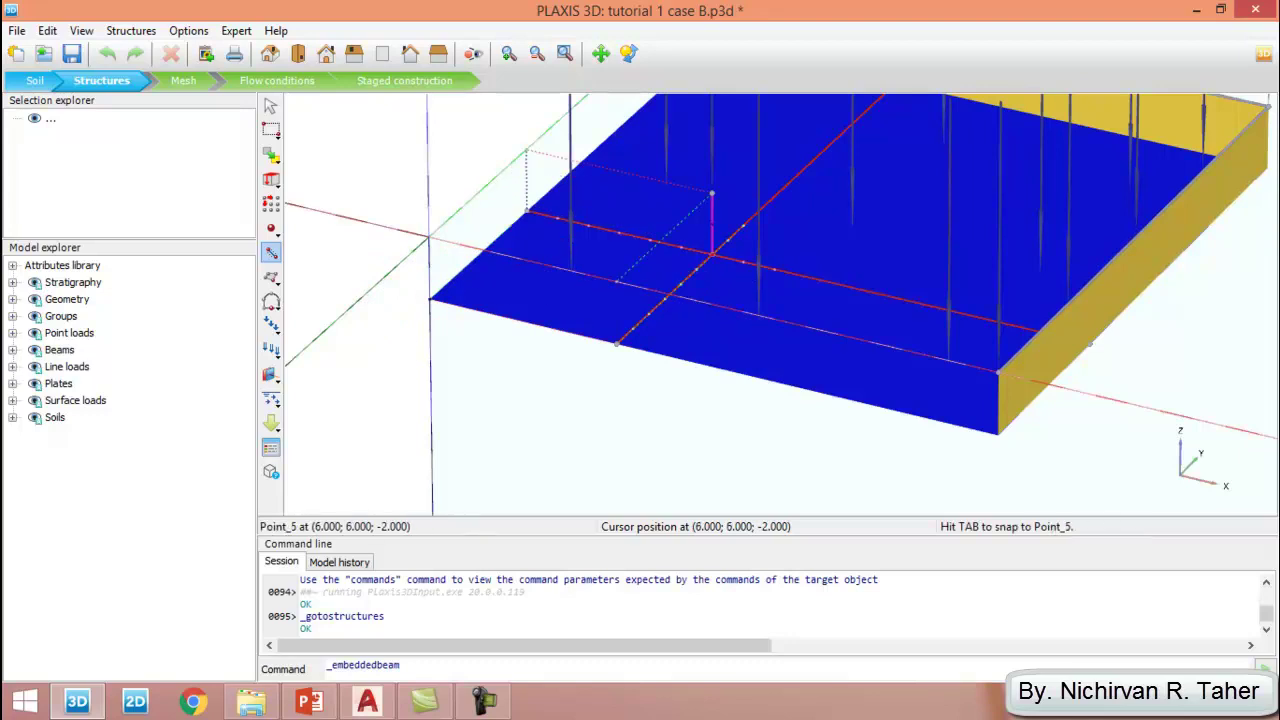
pyautogui.scroll(-4, 712, 255)
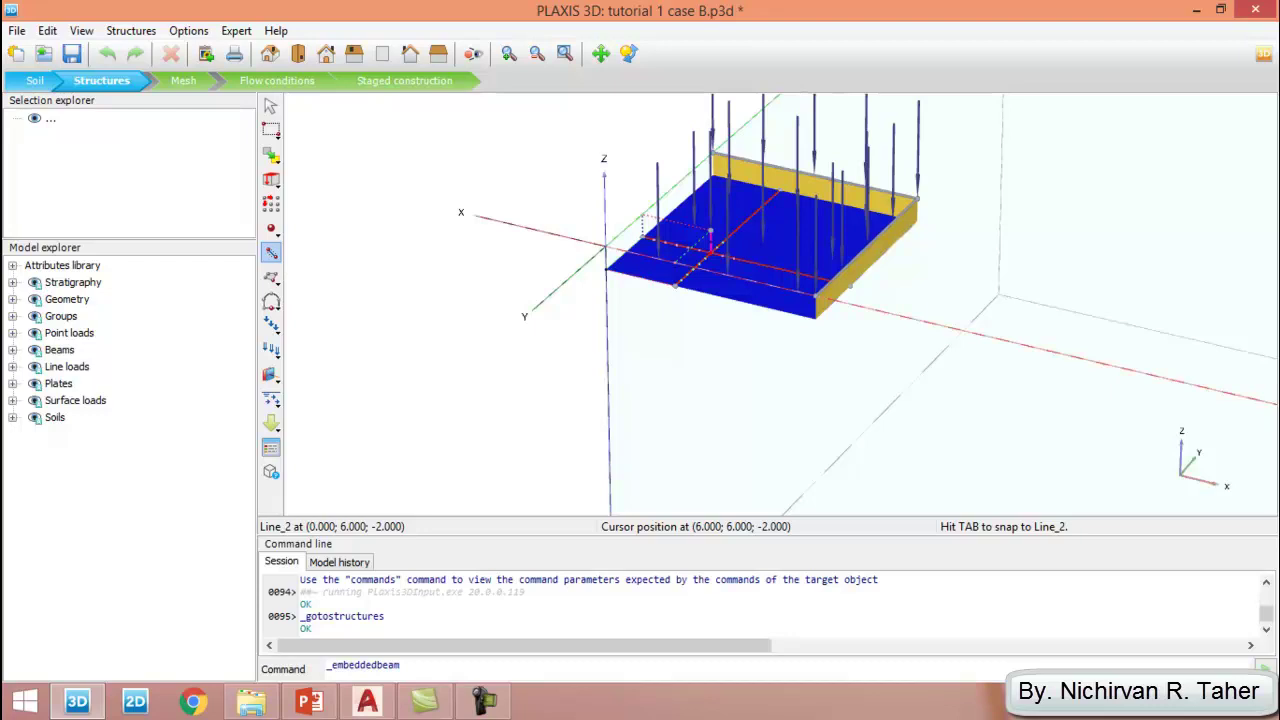
pyautogui.click(711, 254)
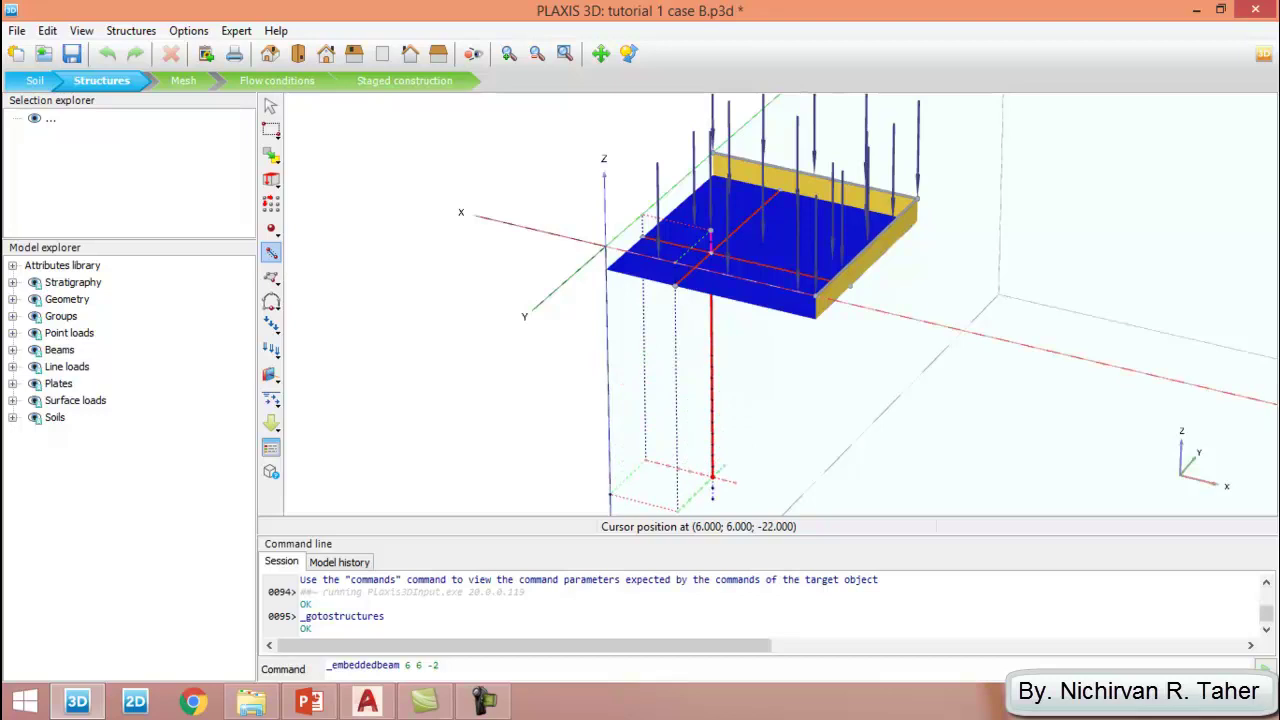
pyautogui.click(712, 485)
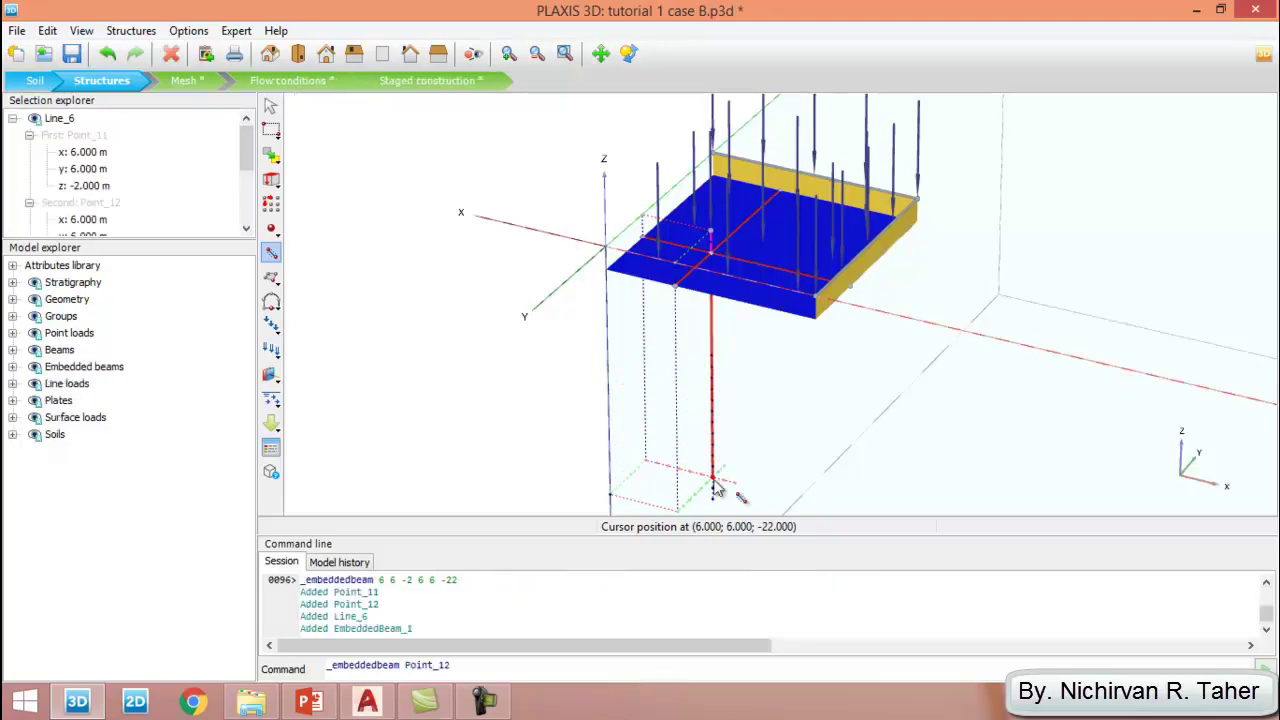
pyautogui.scroll(-1, 740, 250)
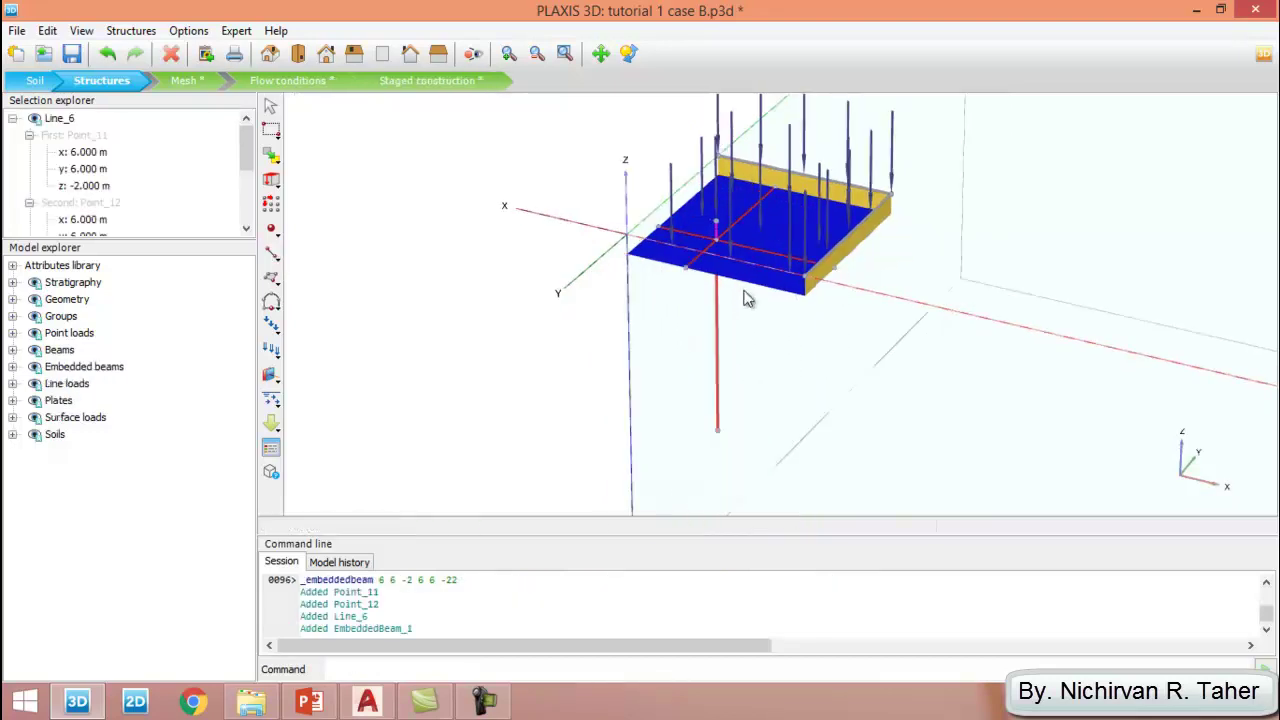
pyautogui.scroll(3, 755, 360)
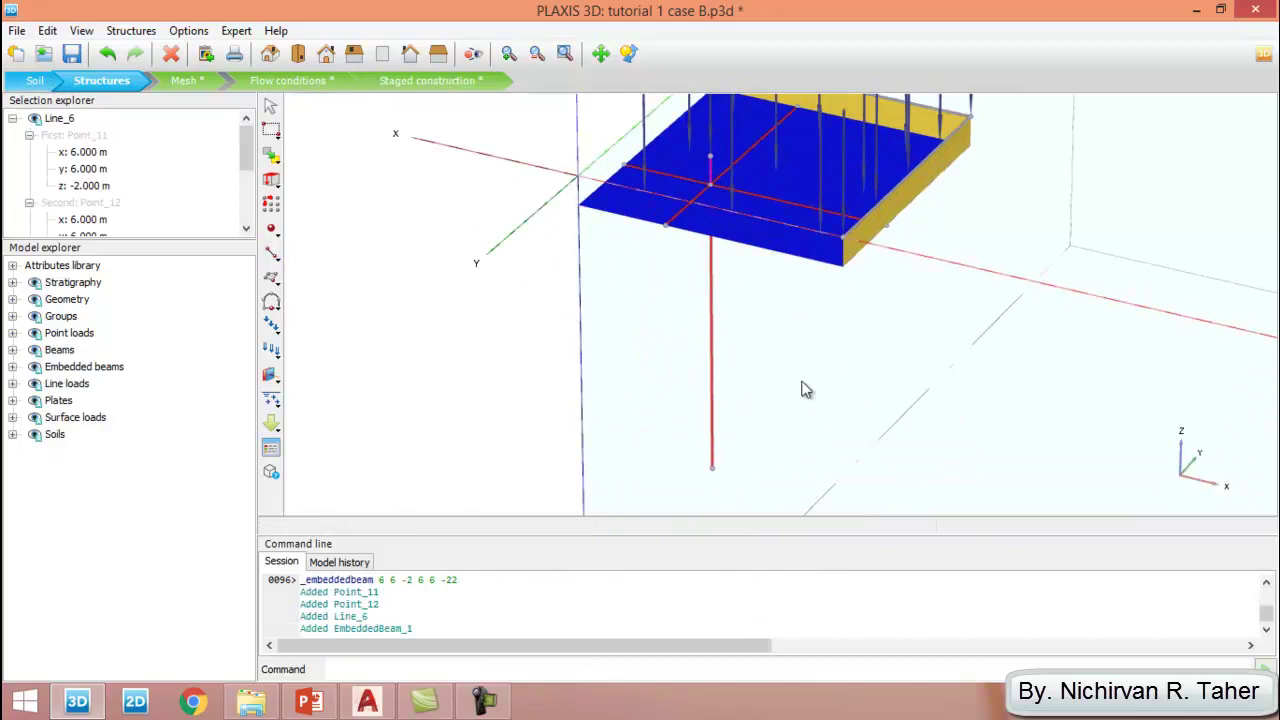
pyautogui.click(763, 351)
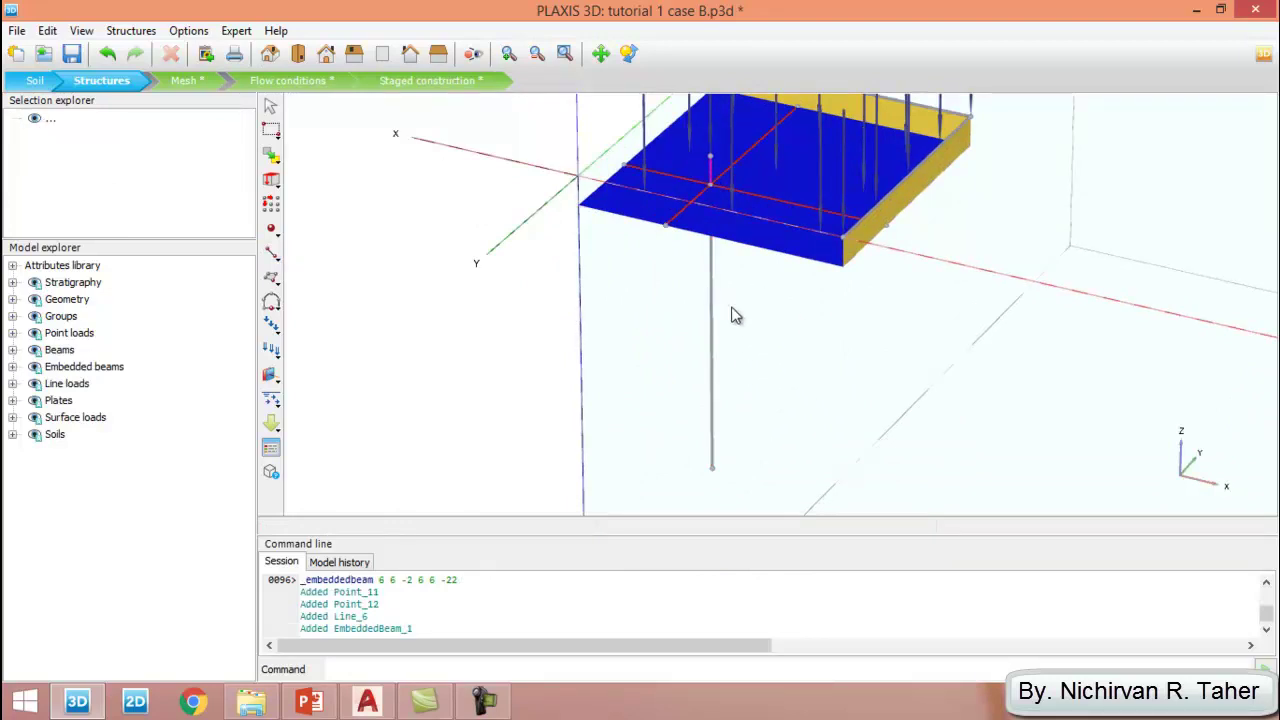
pyautogui.scroll(-1, 743, 290)
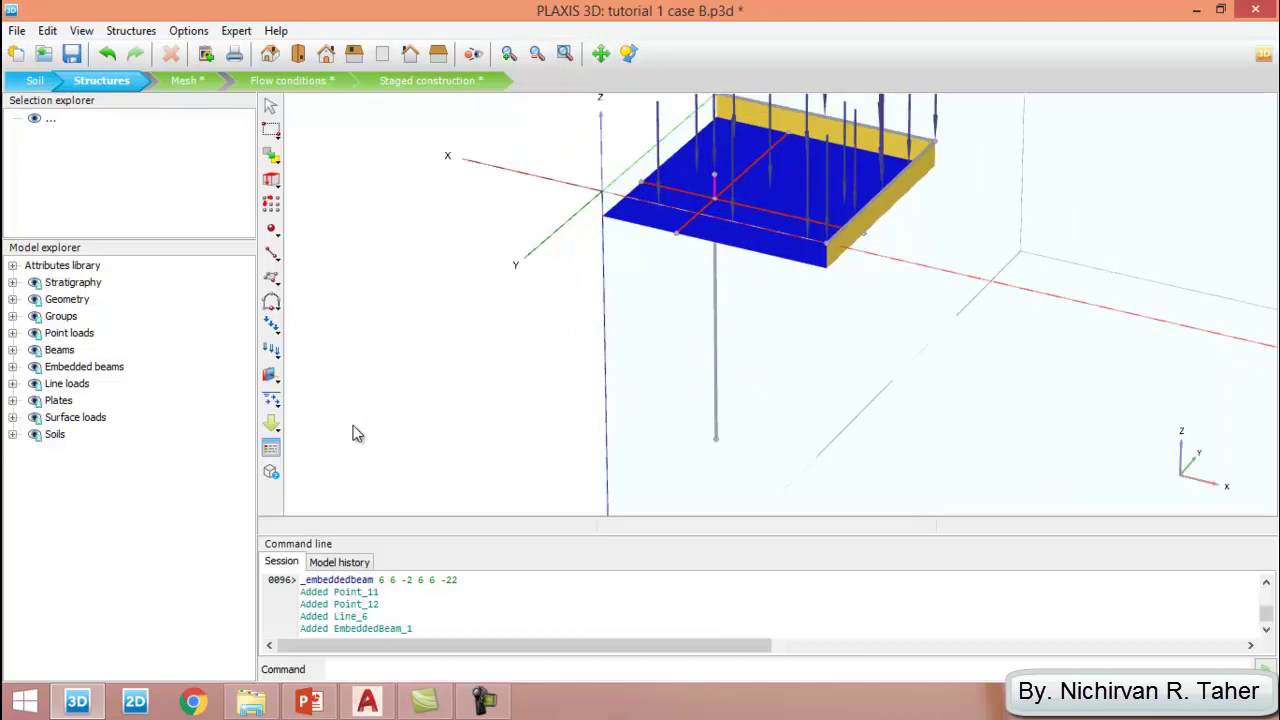
pyautogui.click(271, 449)
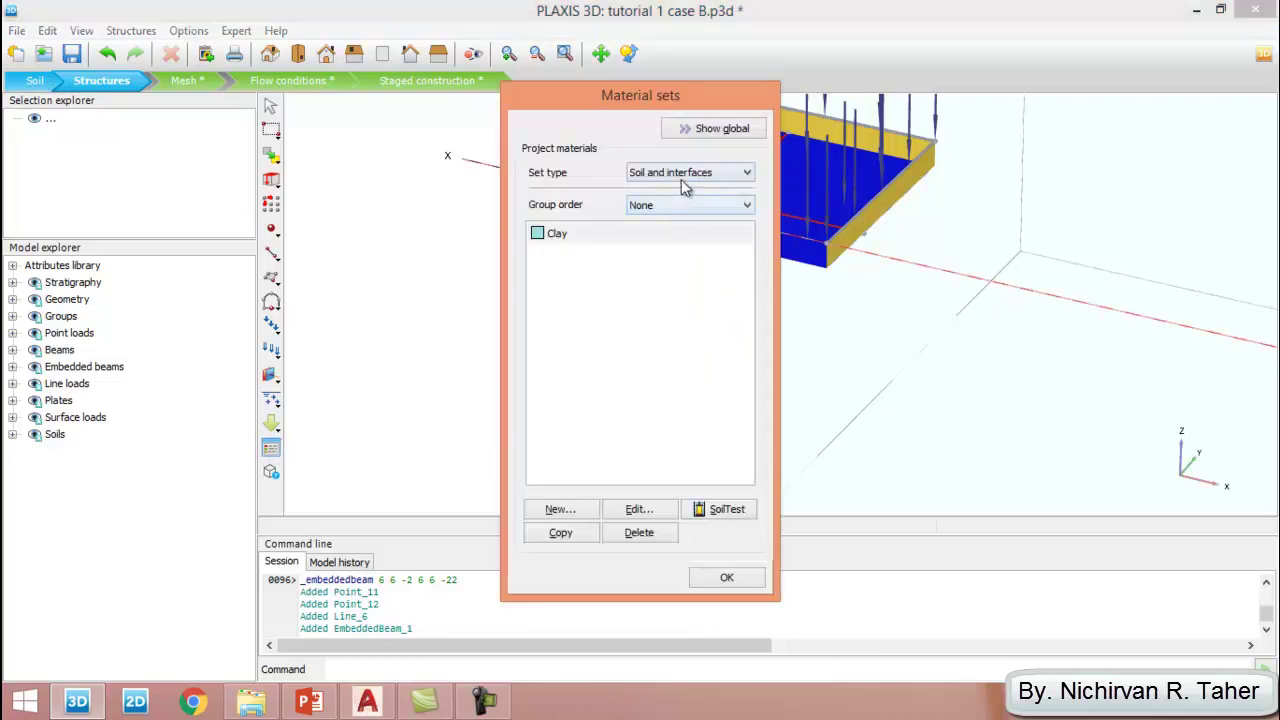
# Create a new embedded beam material set named 'bored piles'.
pyautogui.click(704, 177)
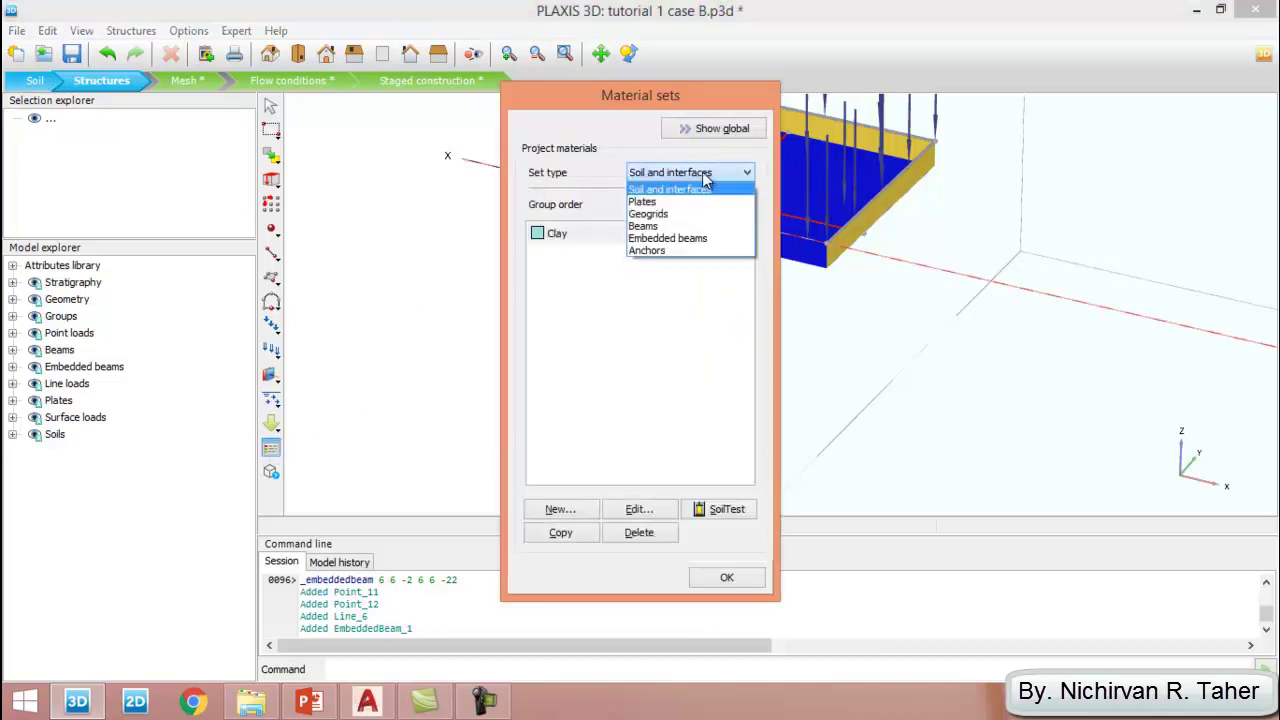
pyautogui.click(702, 238)
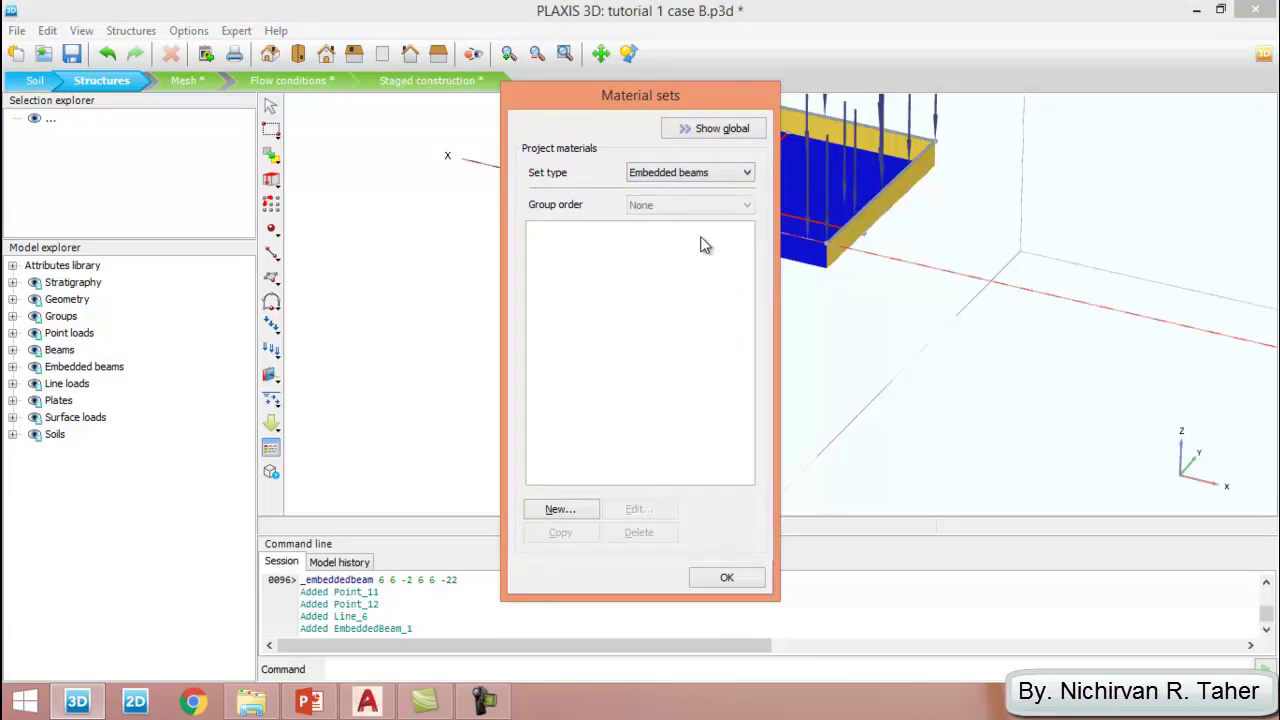
pyautogui.click(562, 511)
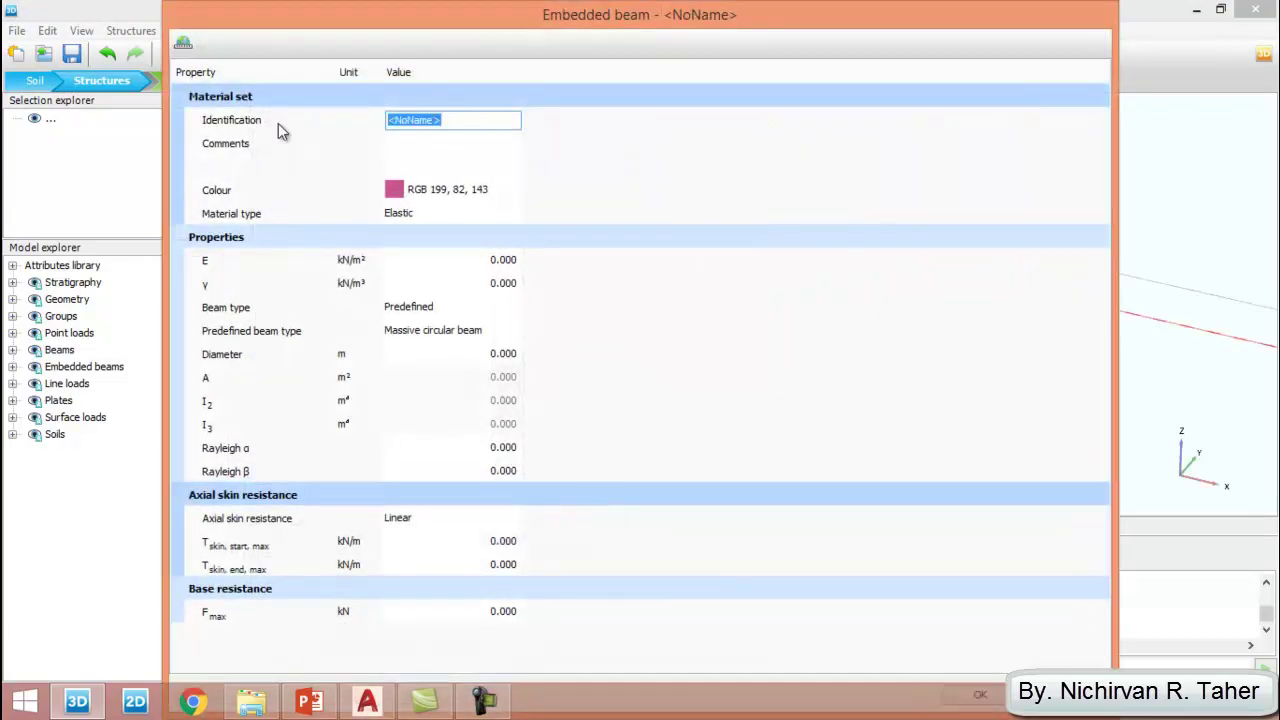
pyautogui.write('bored piles')
pyautogui.click(492, 264)
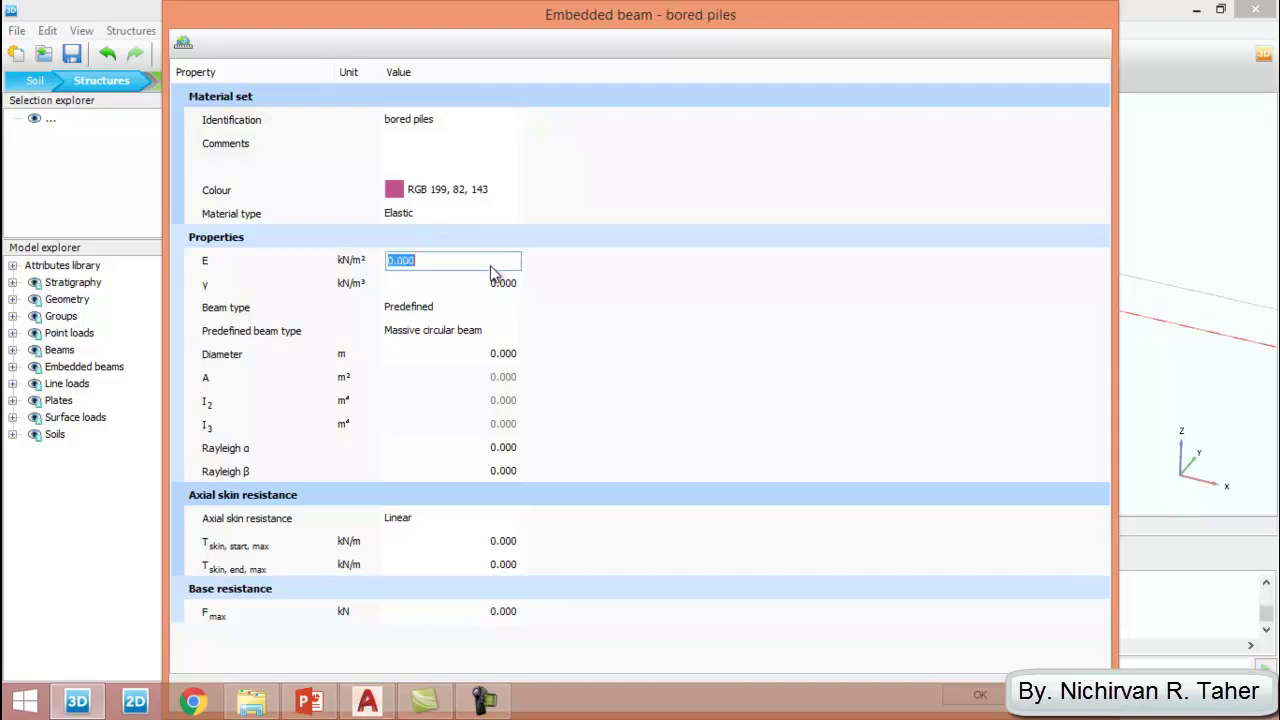
# Enter E = 3e7 kN/m², unit weight 6 kN/m³ and diameter 1.5 m from slide 10.
pyautogui.click(306, 702)
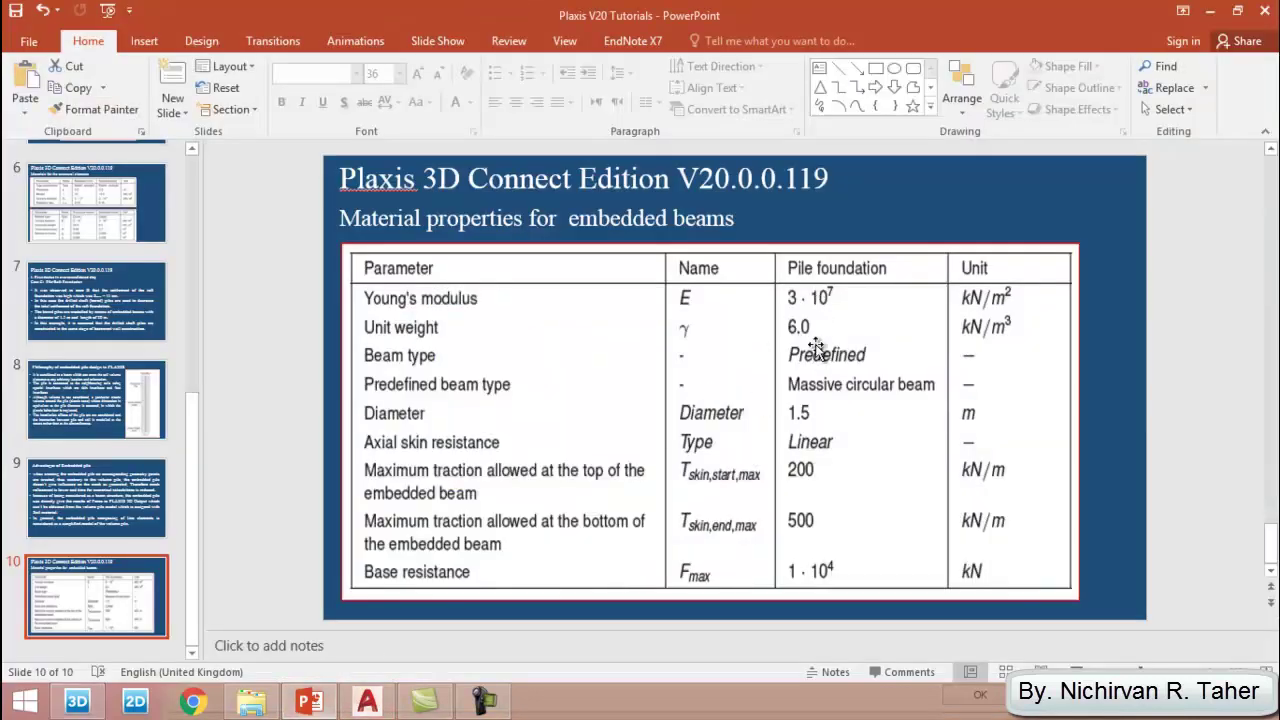
pyautogui.click(77, 703)
pyautogui.write('3')
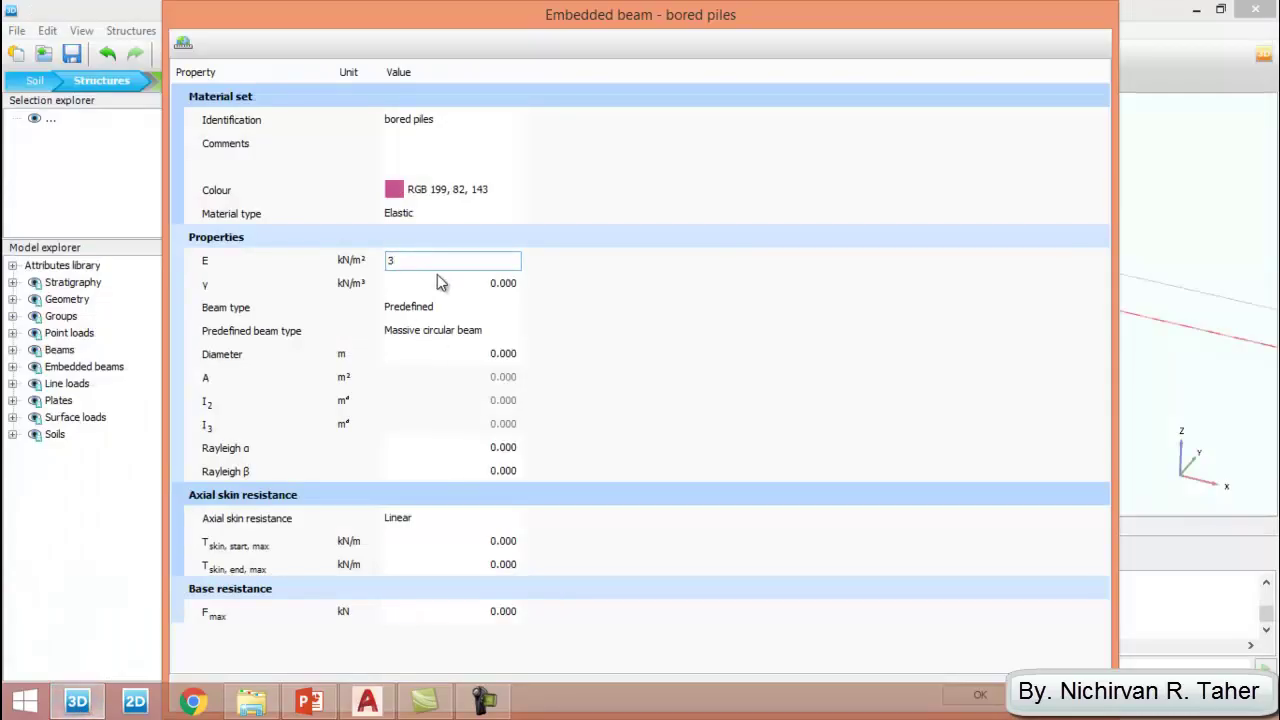
pyautogui.write('e7')
pyautogui.press('Tab')
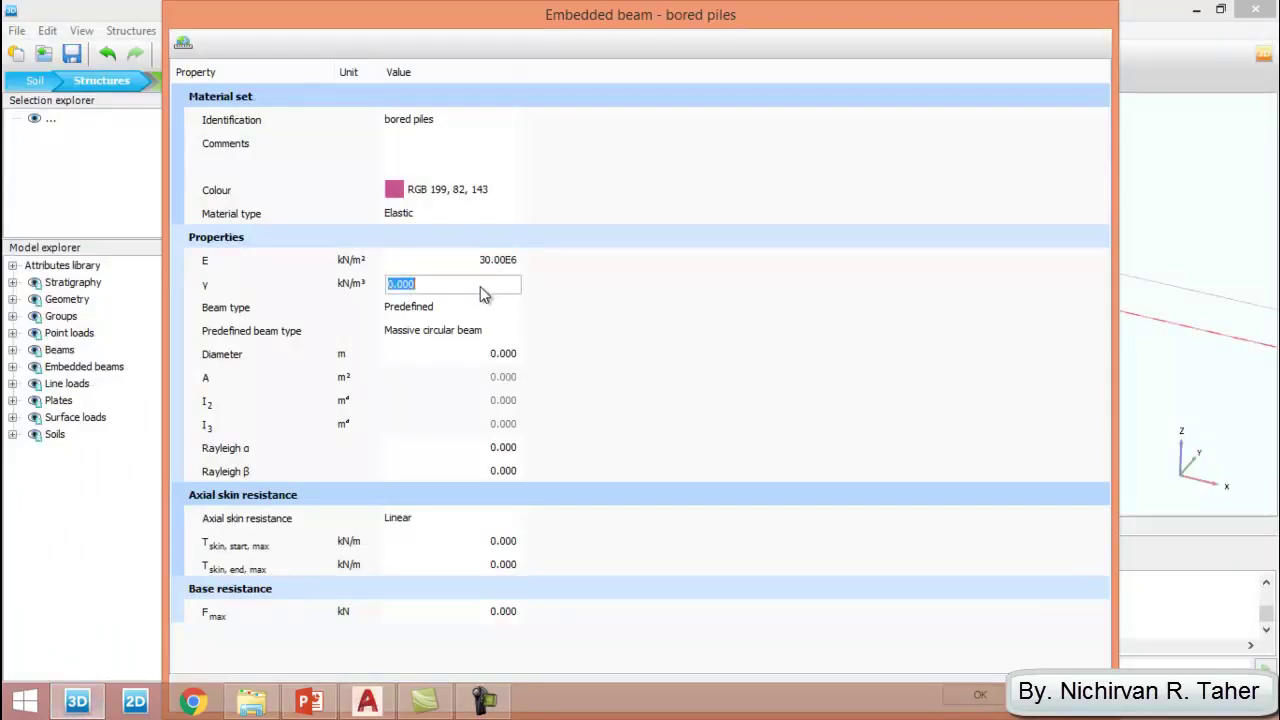
pyautogui.click(310, 703)
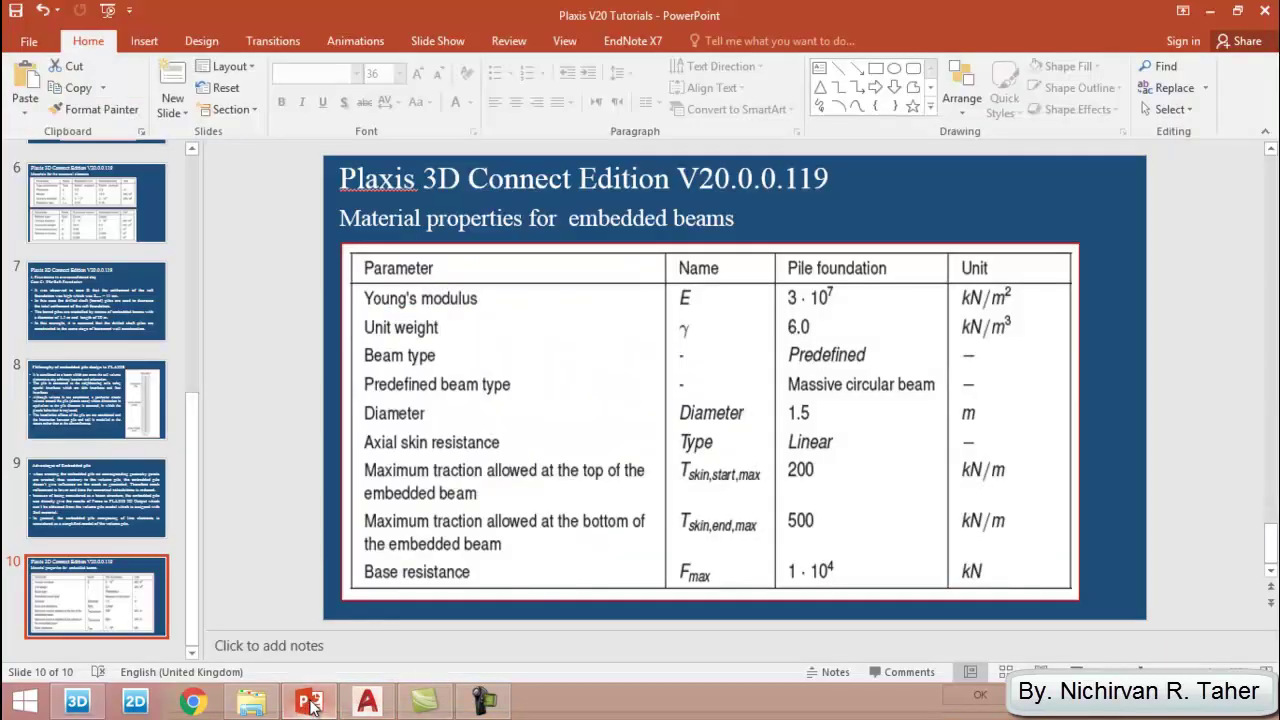
pyautogui.click(310, 703)
pyautogui.write('6')
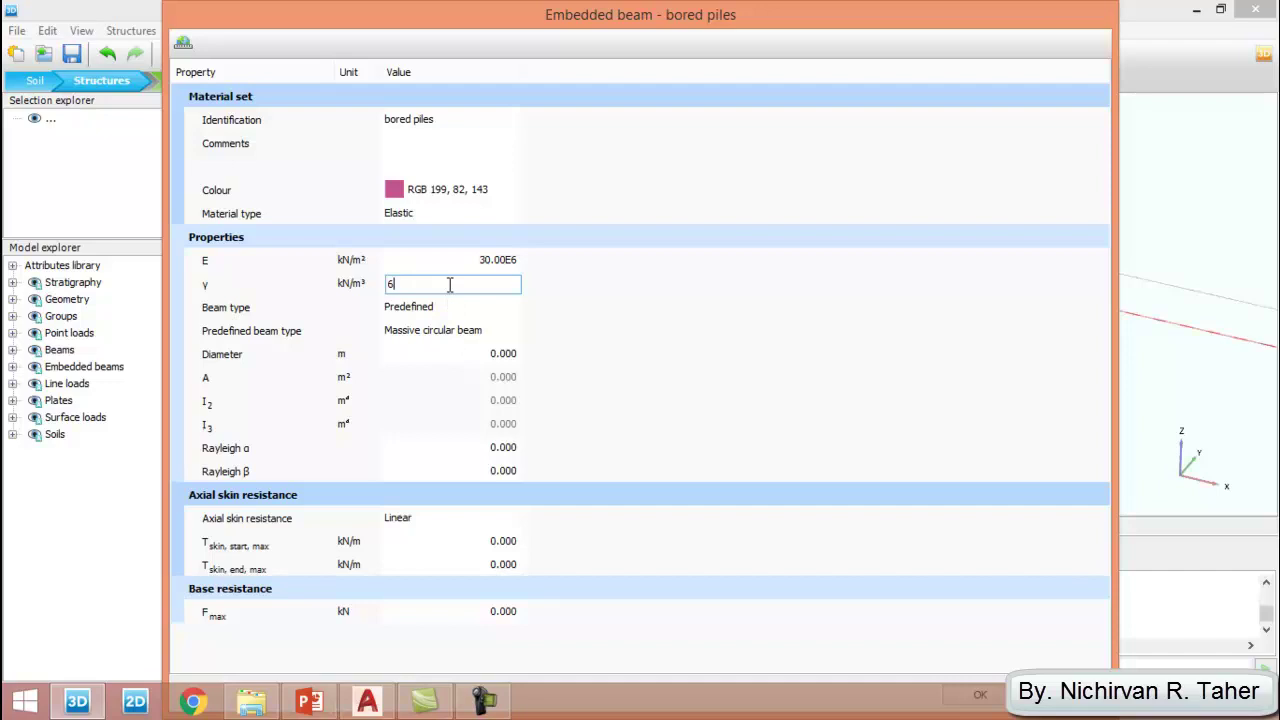
pyautogui.click(460, 355)
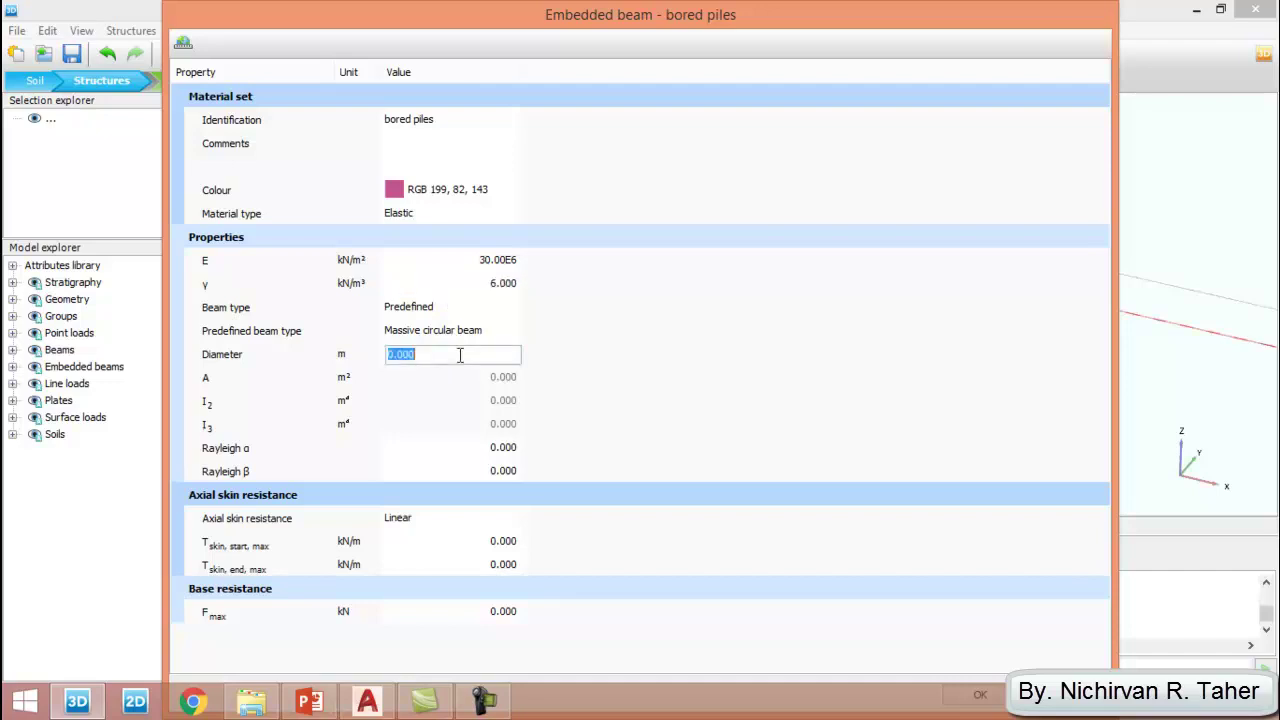
pyautogui.write('1.5')
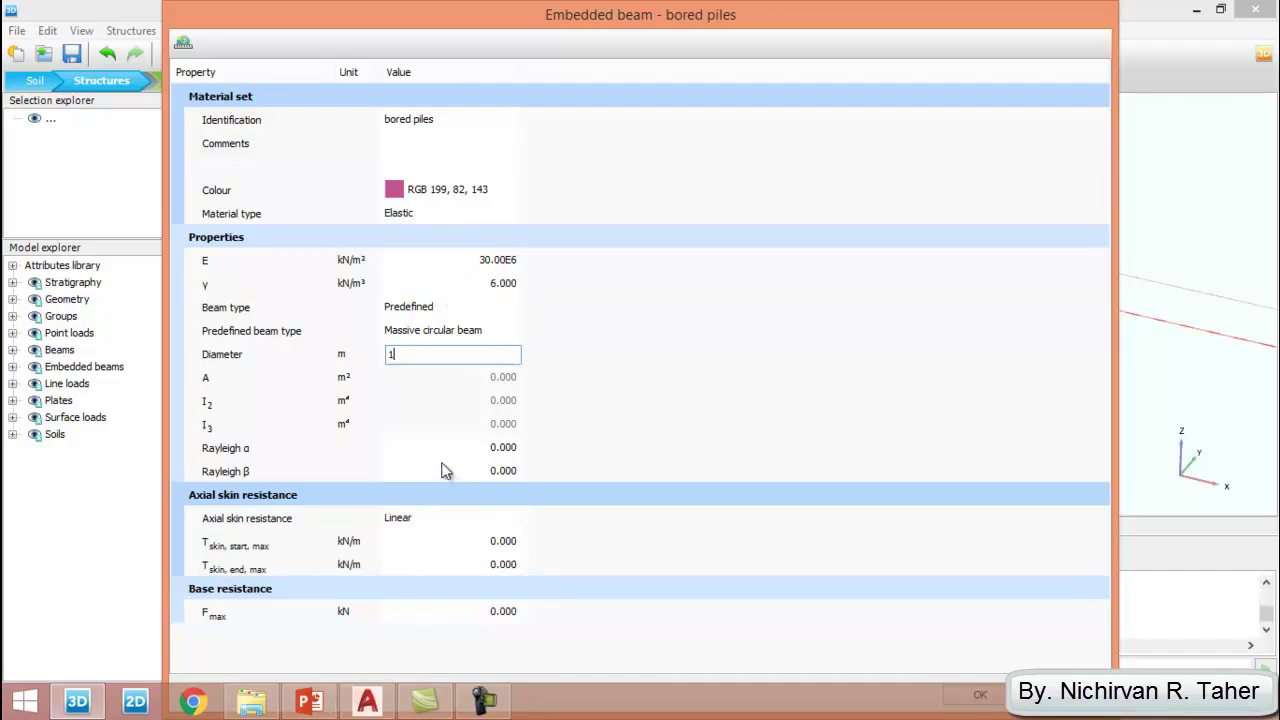
pyautogui.click(459, 455)
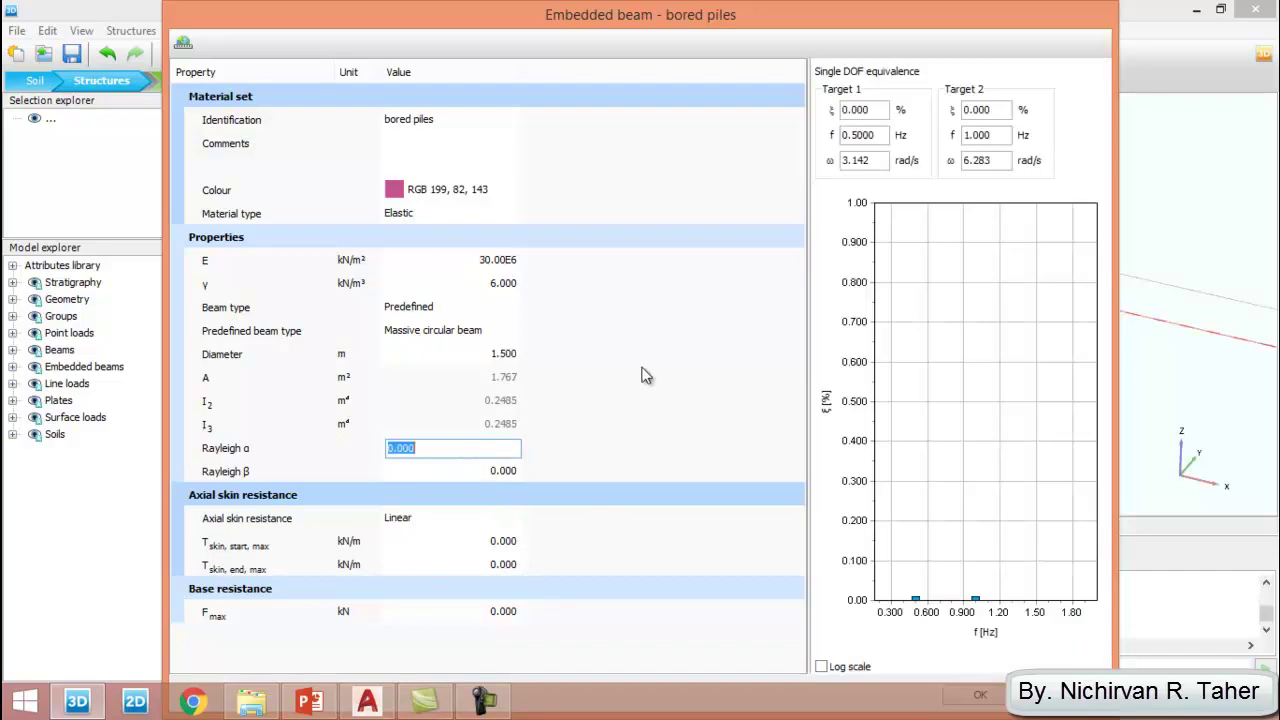
pyautogui.moveTo(592, 22); pyautogui.dragTo(600, 1)
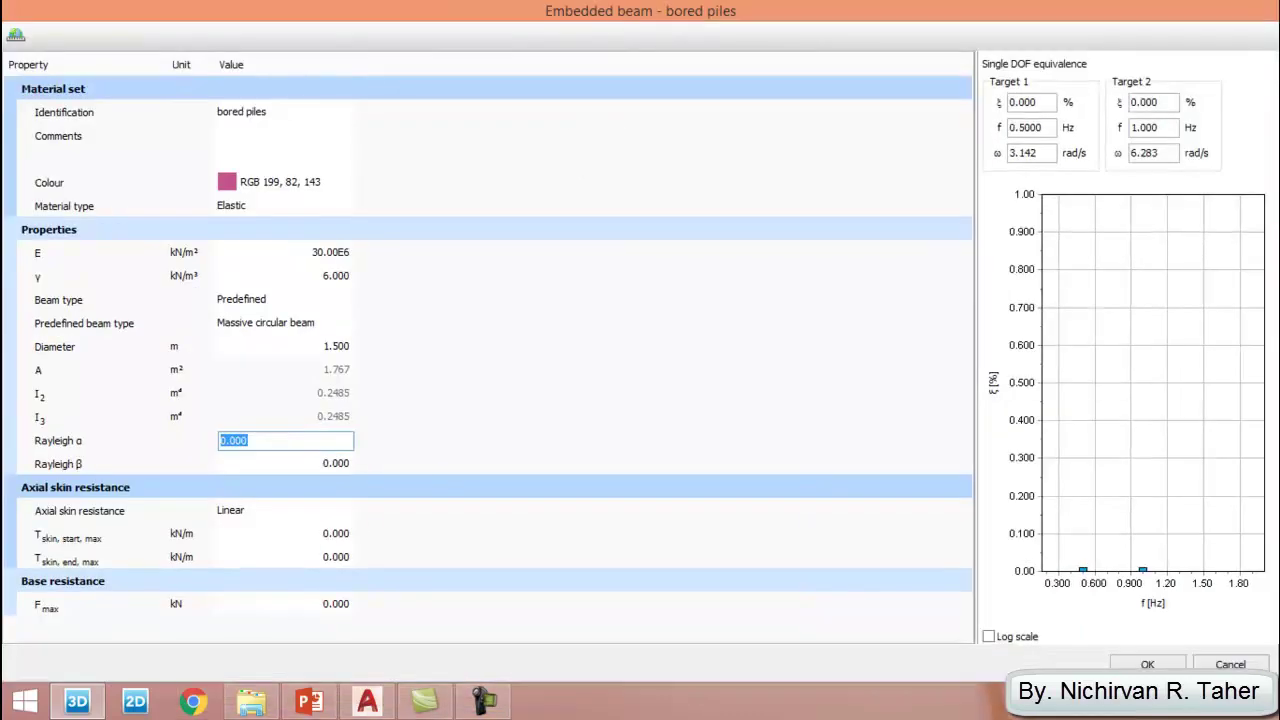
pyautogui.click(312, 700)
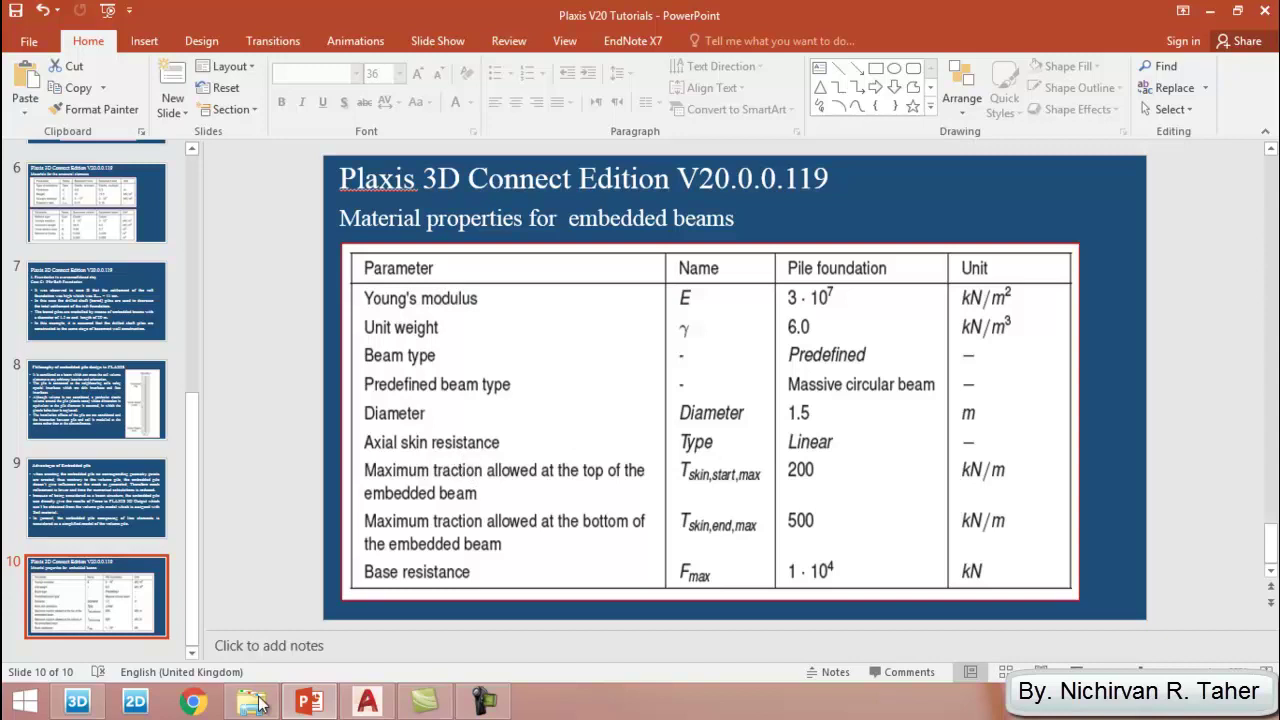
# Keep Linear axial skin resistance and set the pile-top maximum skin traction to 200 kN/m.
pyautogui.click(77, 701)
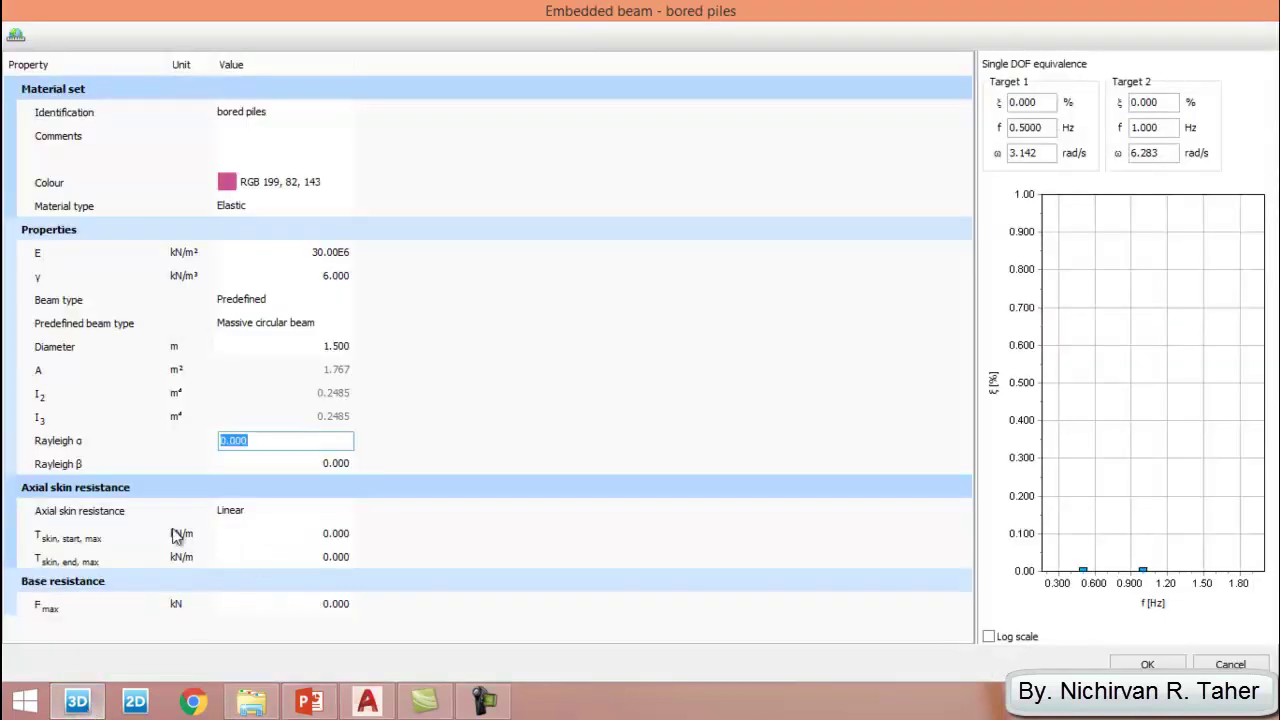
pyautogui.click(317, 510)
pyautogui.click(317, 510)
pyautogui.click(317, 510)
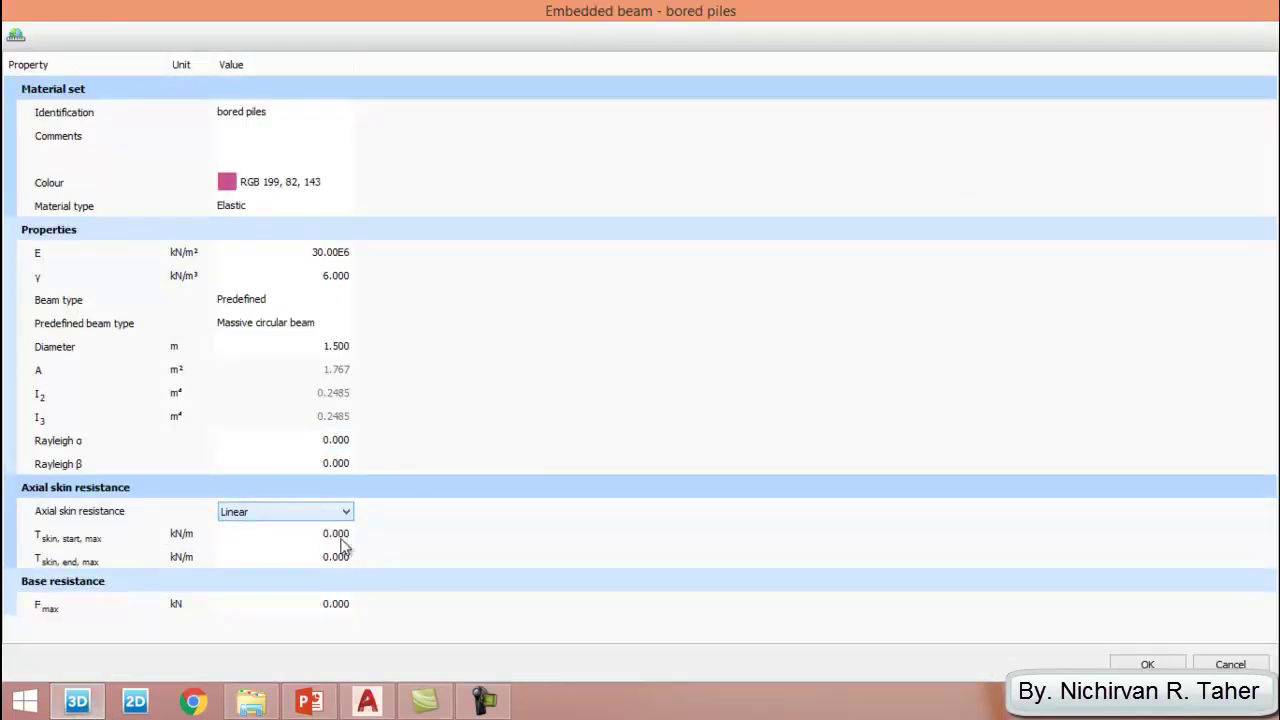
pyautogui.click(326, 703)
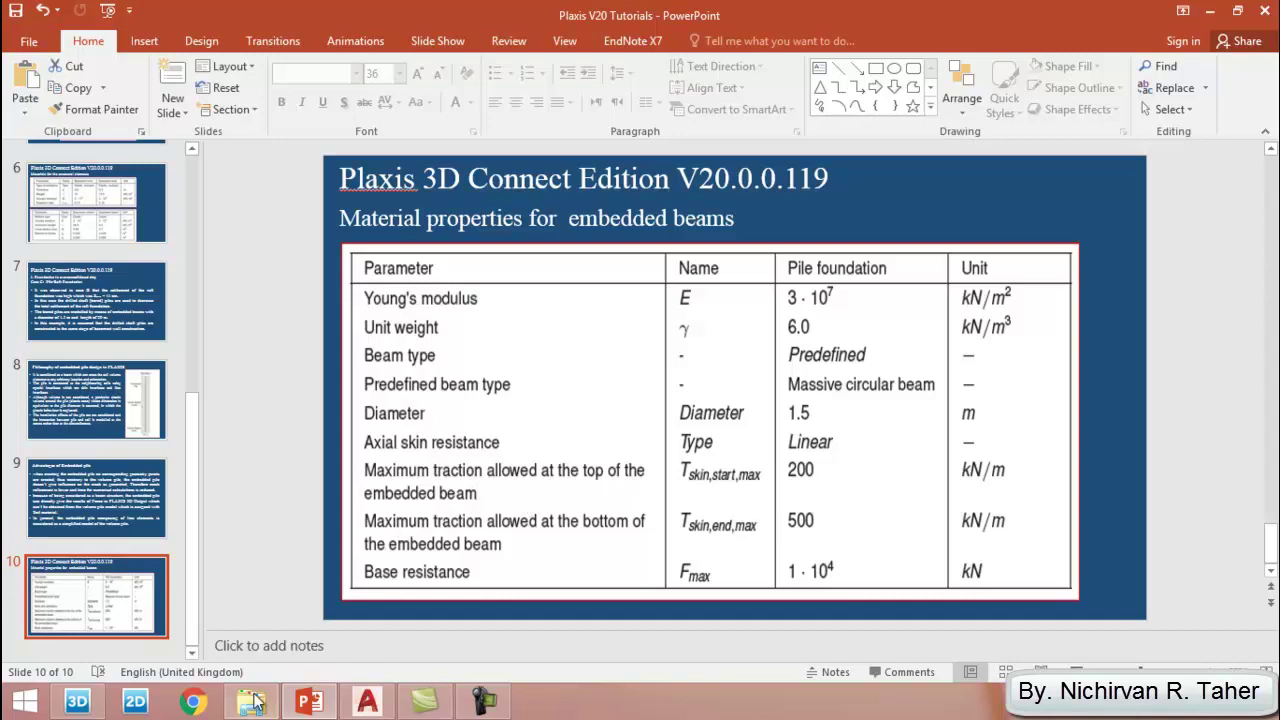
pyautogui.click(77, 702)
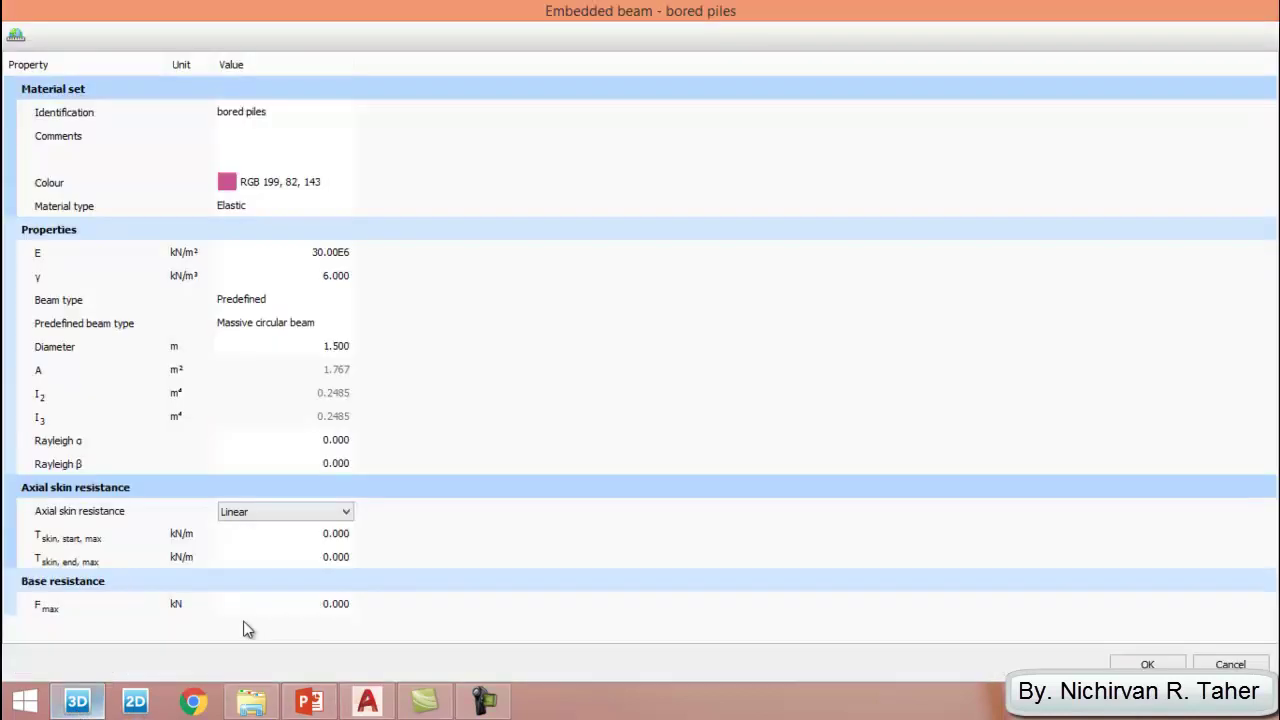
pyautogui.click(333, 538)
pyautogui.write('200')
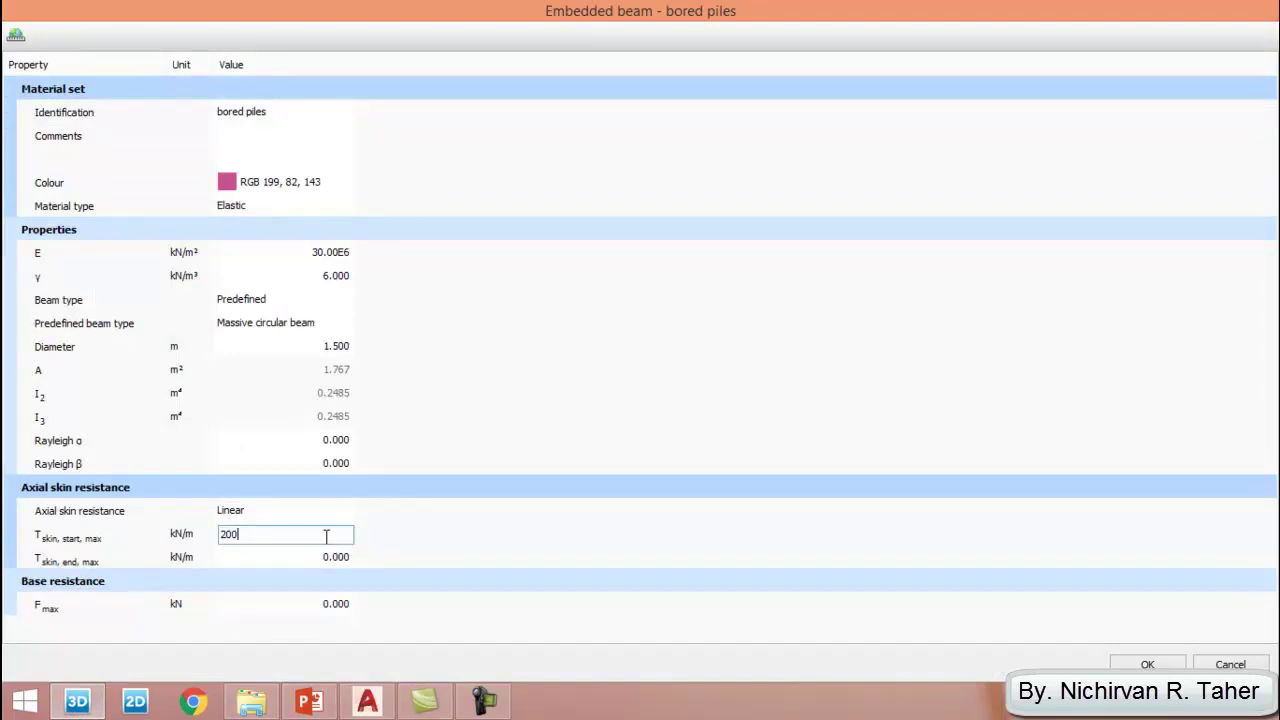
pyautogui.press('Tab')
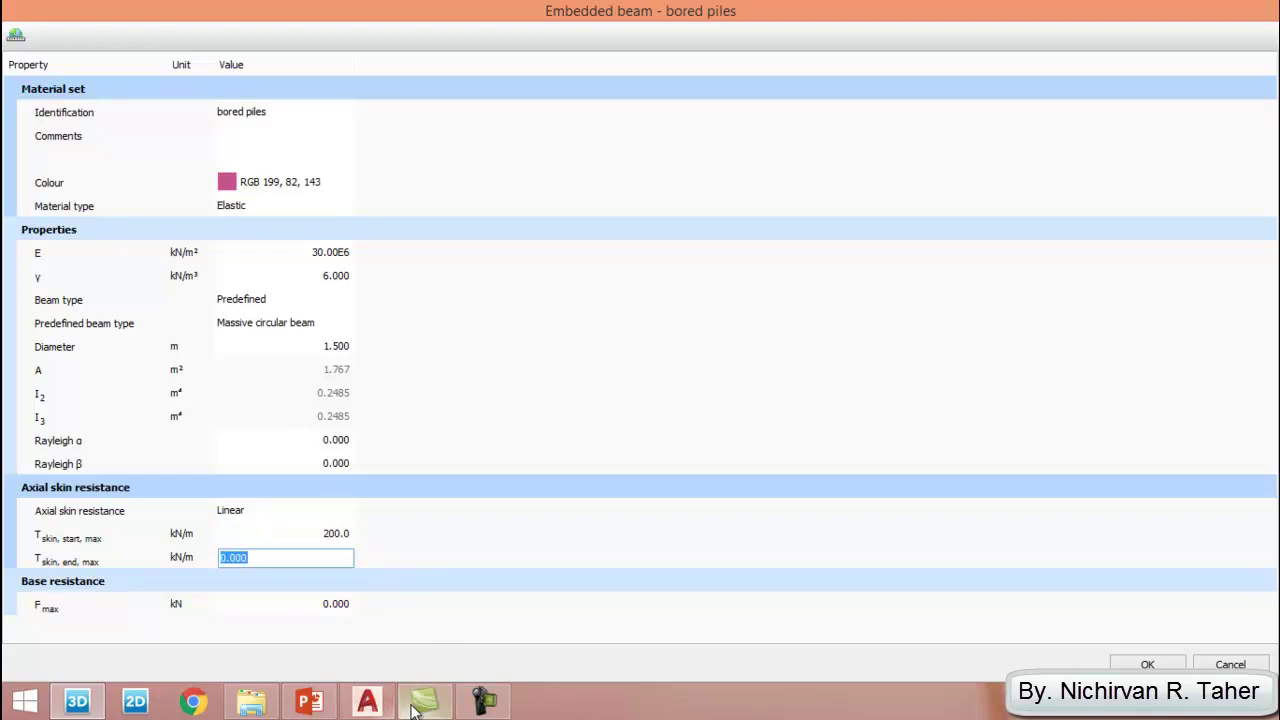
# Set the bottom skin traction to 500 kN/m and base resistance F_max to 10.00E3 kN.
pyautogui.click(312, 704)
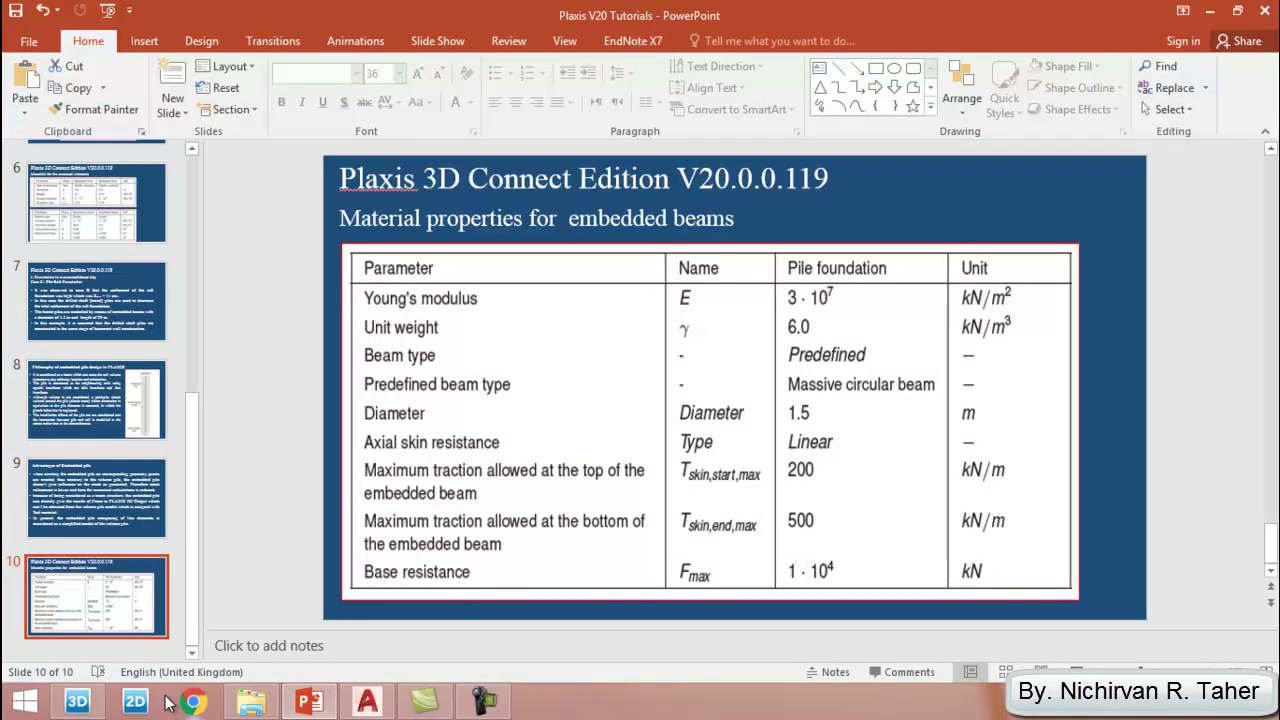
pyautogui.click(85, 706)
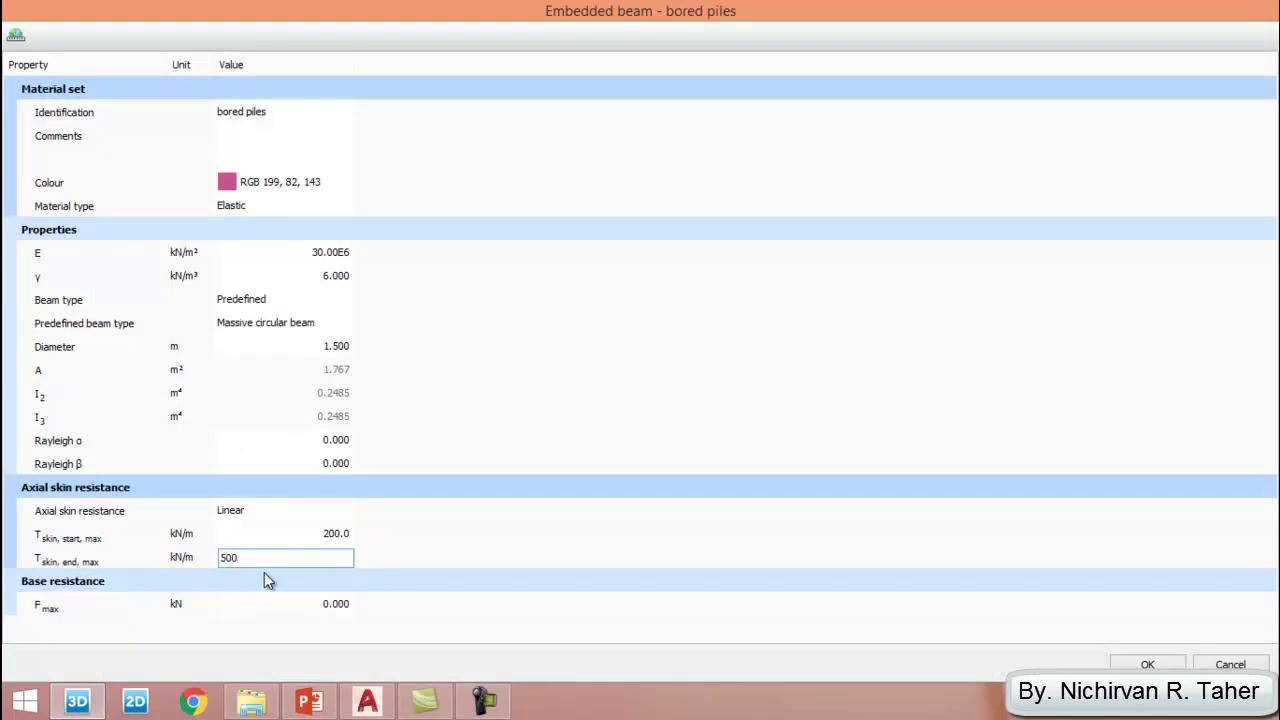
pyautogui.press('Tab')
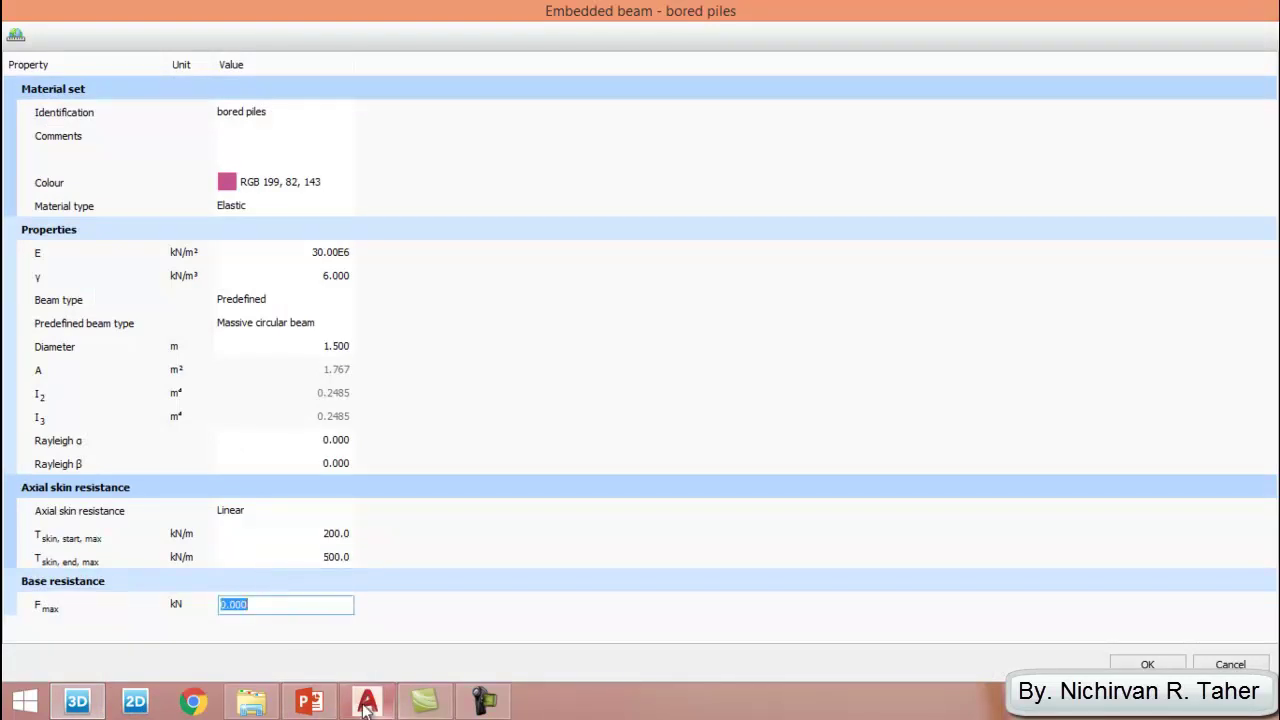
pyautogui.click(312, 704)
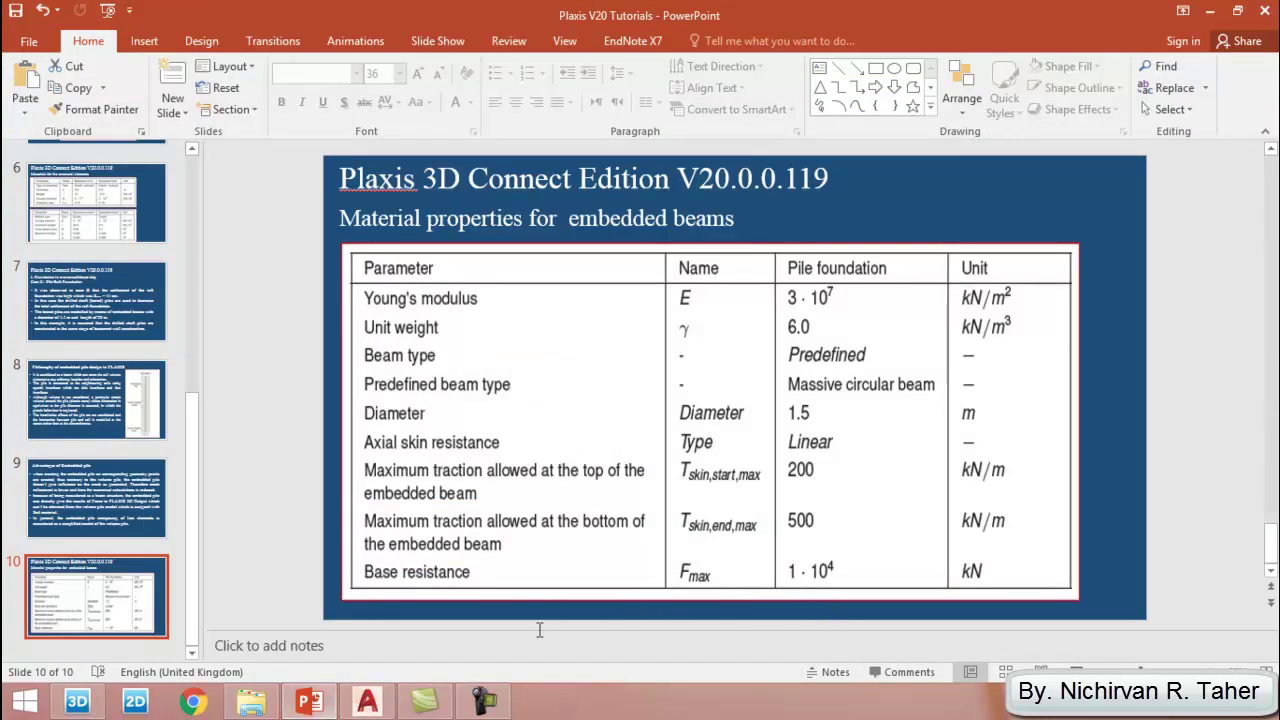
pyautogui.click(97, 703)
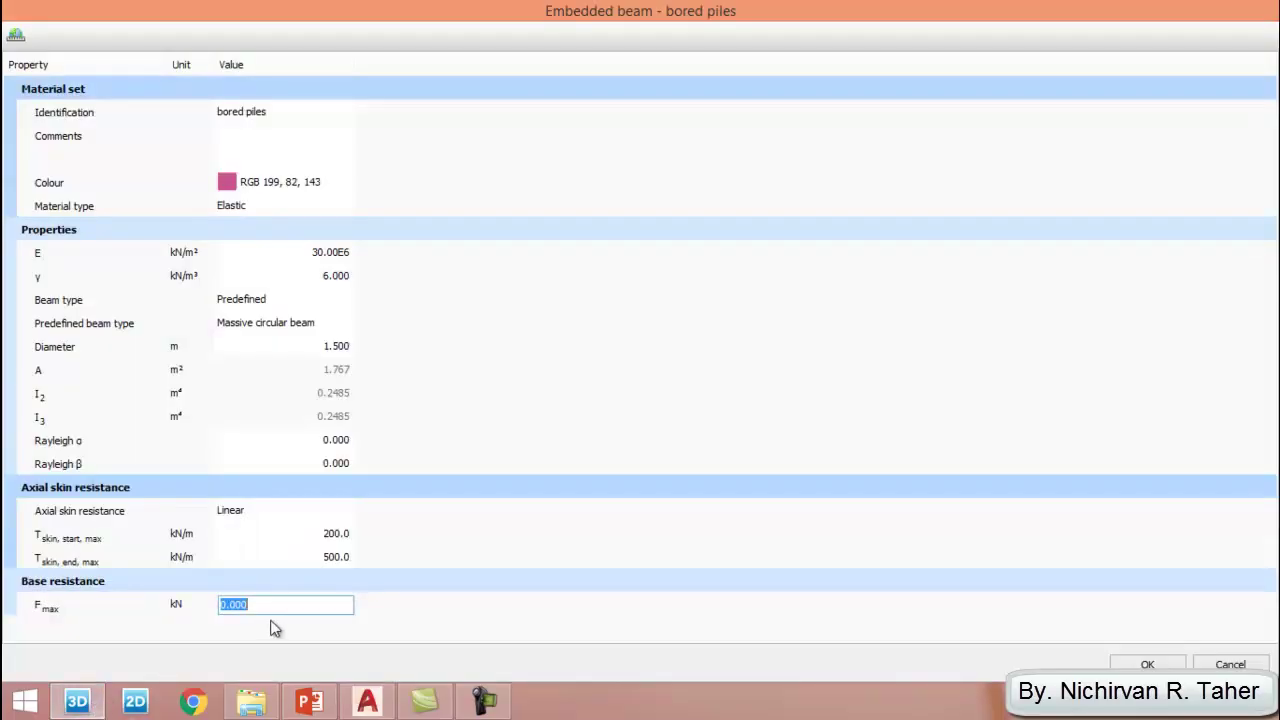
pyautogui.write('1')
pyautogui.press('Return')
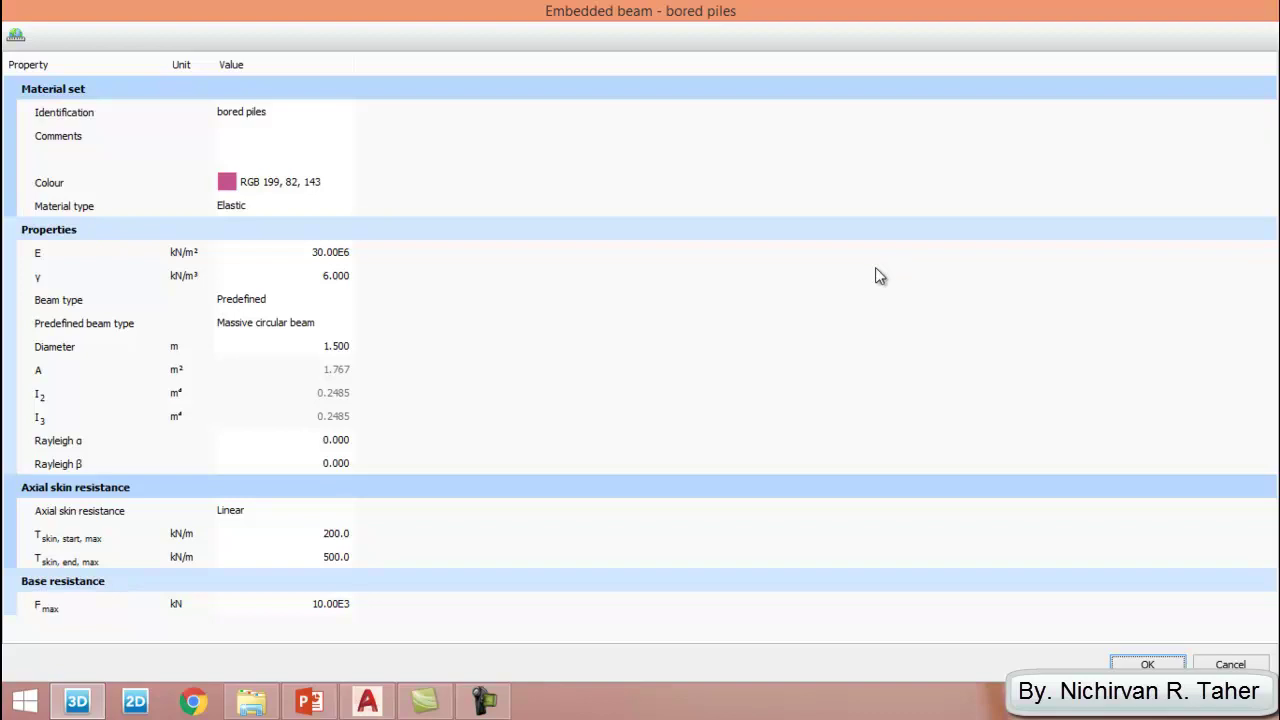
# Confirm the bored piles set, drag it onto pile Line_6, and close the material list.
pyautogui.click(1148, 664)
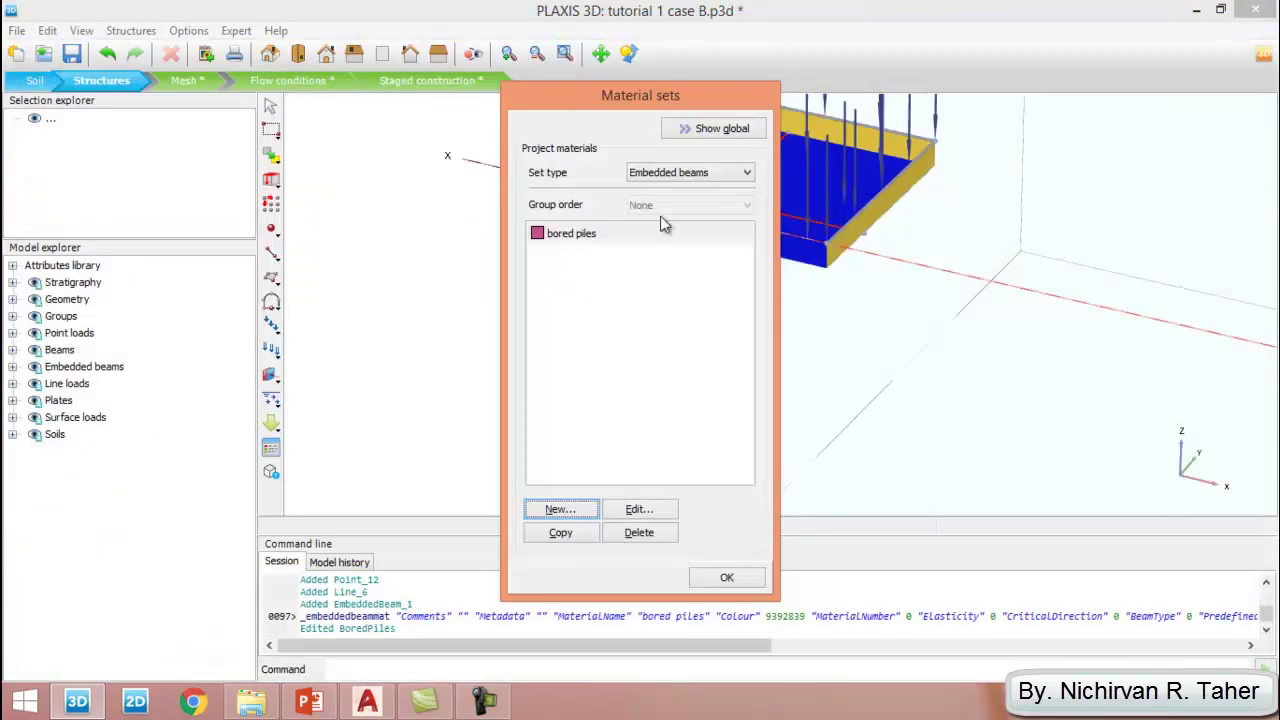
pyautogui.moveTo(578, 102); pyautogui.dragTo(940, 131)
pyautogui.click(962, 266)
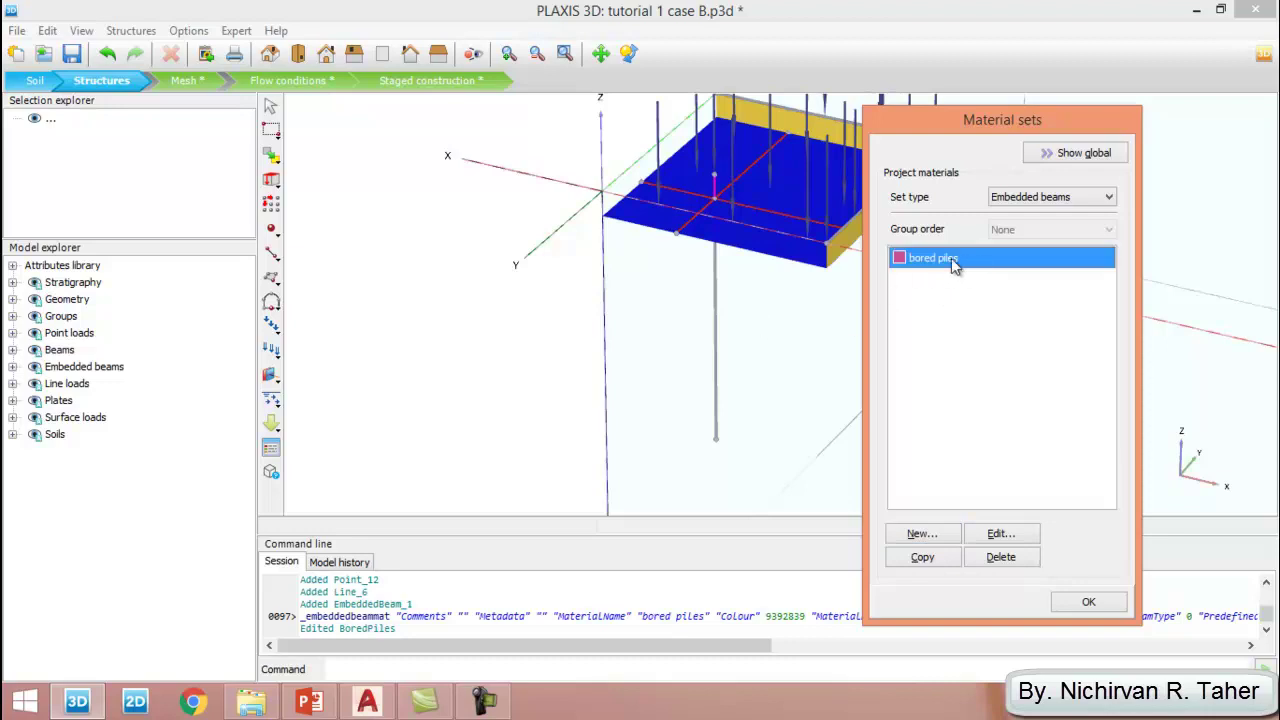
pyautogui.moveTo(950, 258); pyautogui.dragTo(716, 321)
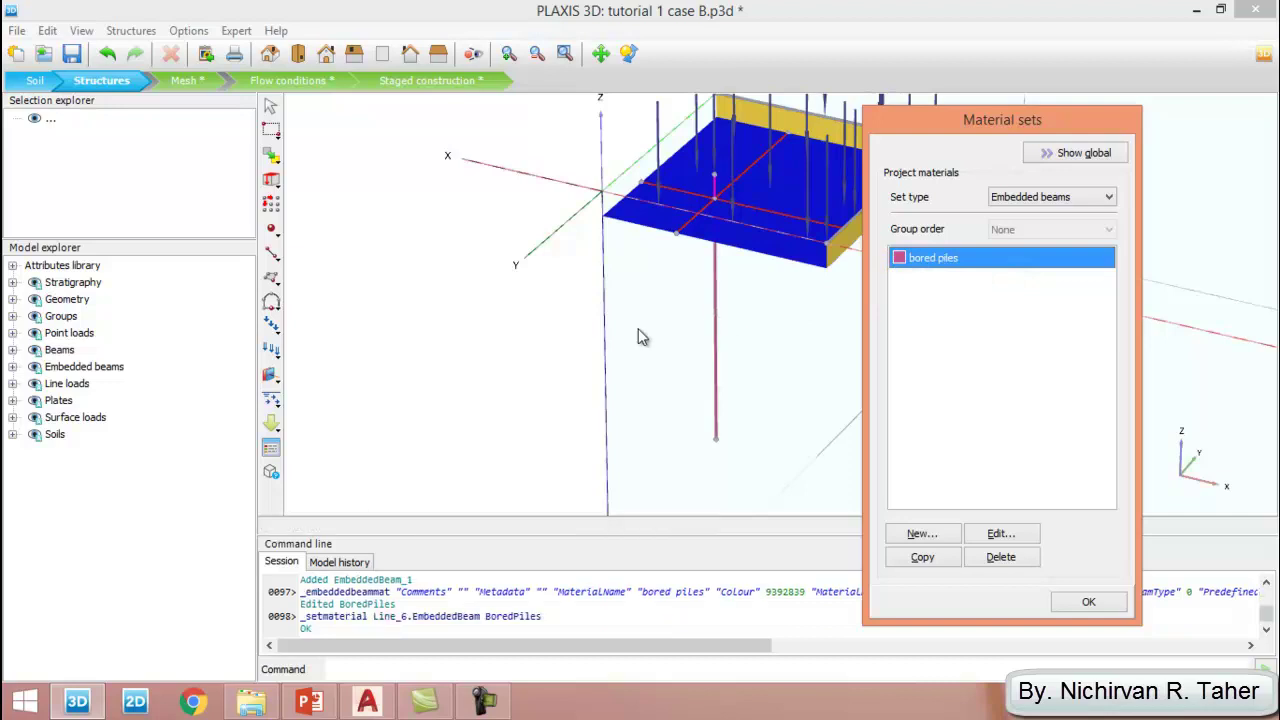
pyautogui.click(1090, 605)
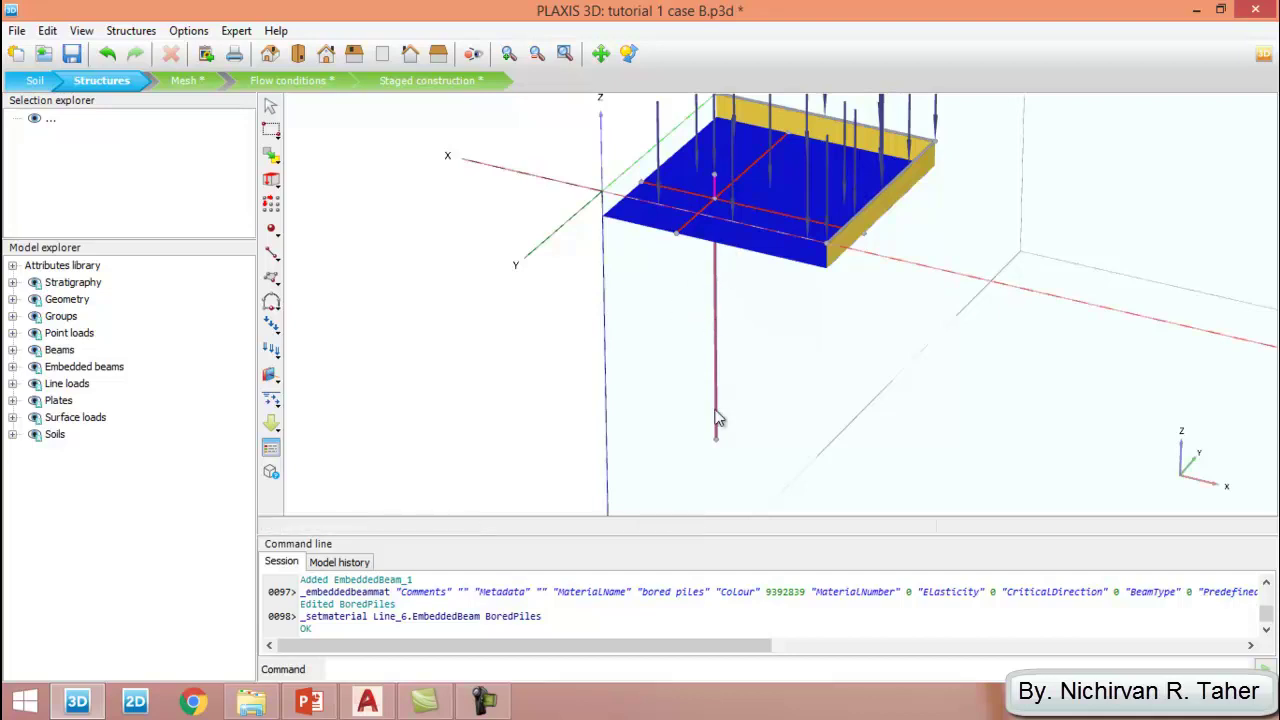
pyautogui.click(368, 705)
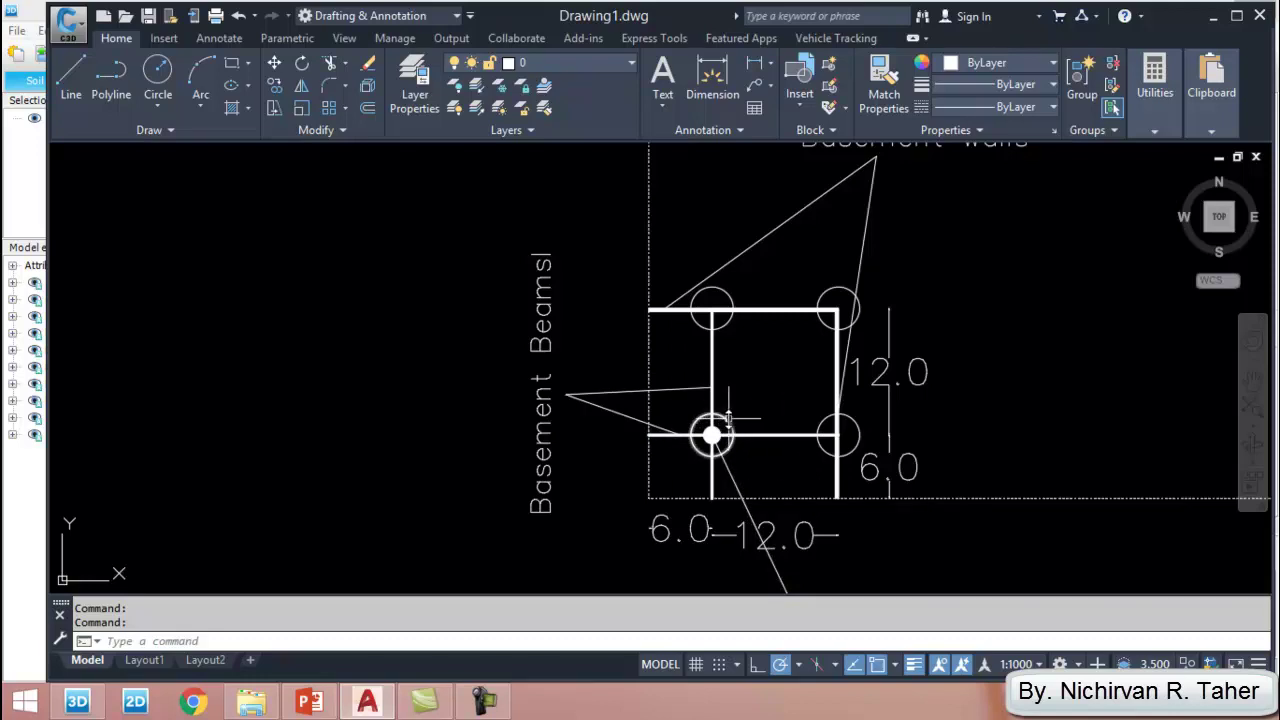
# Check the AutoCAD four-pile layout, then return to PLAXIS 3D and select pile Line_6.
pyautogui.moveTo(728, 418)
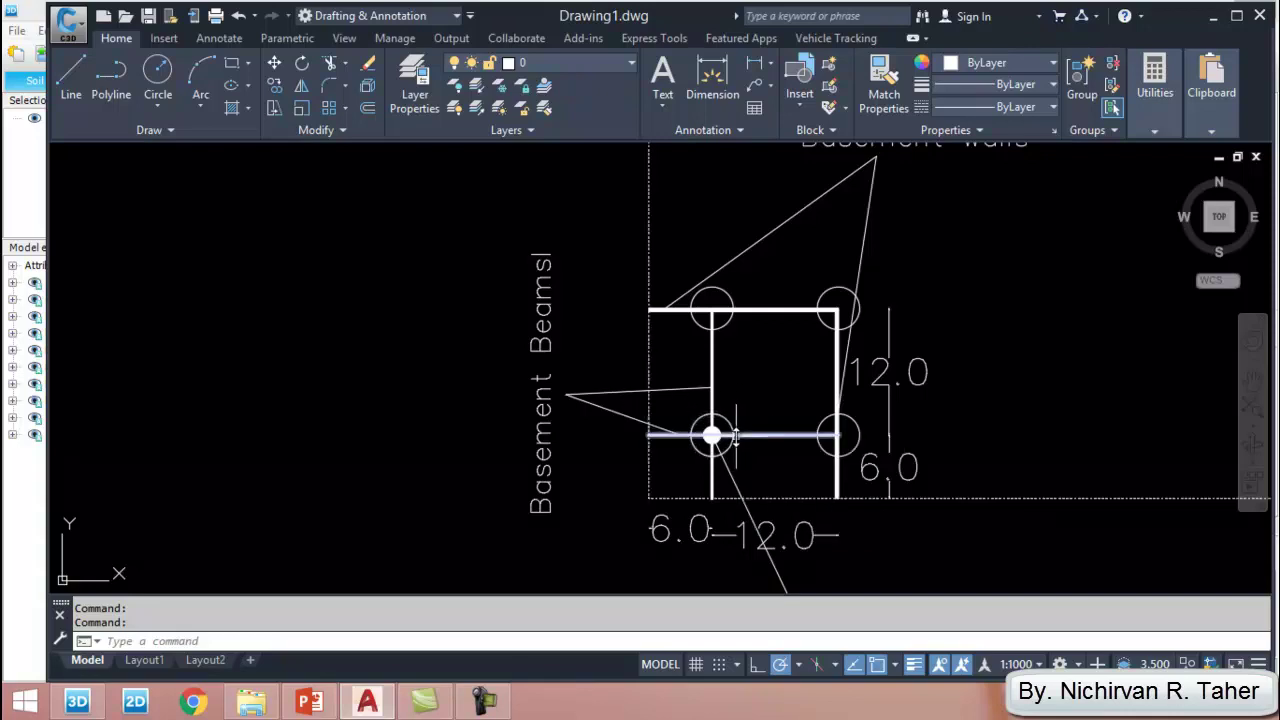
pyautogui.click(77, 701)
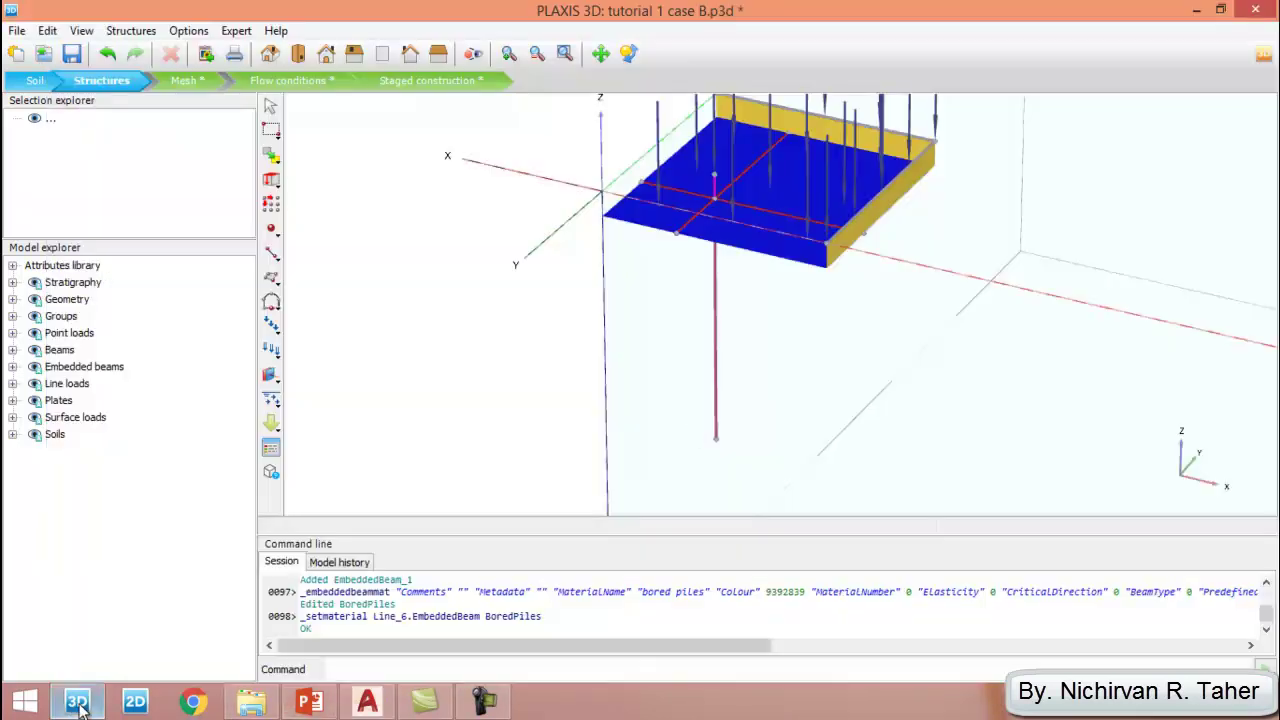
pyautogui.click(716, 314)
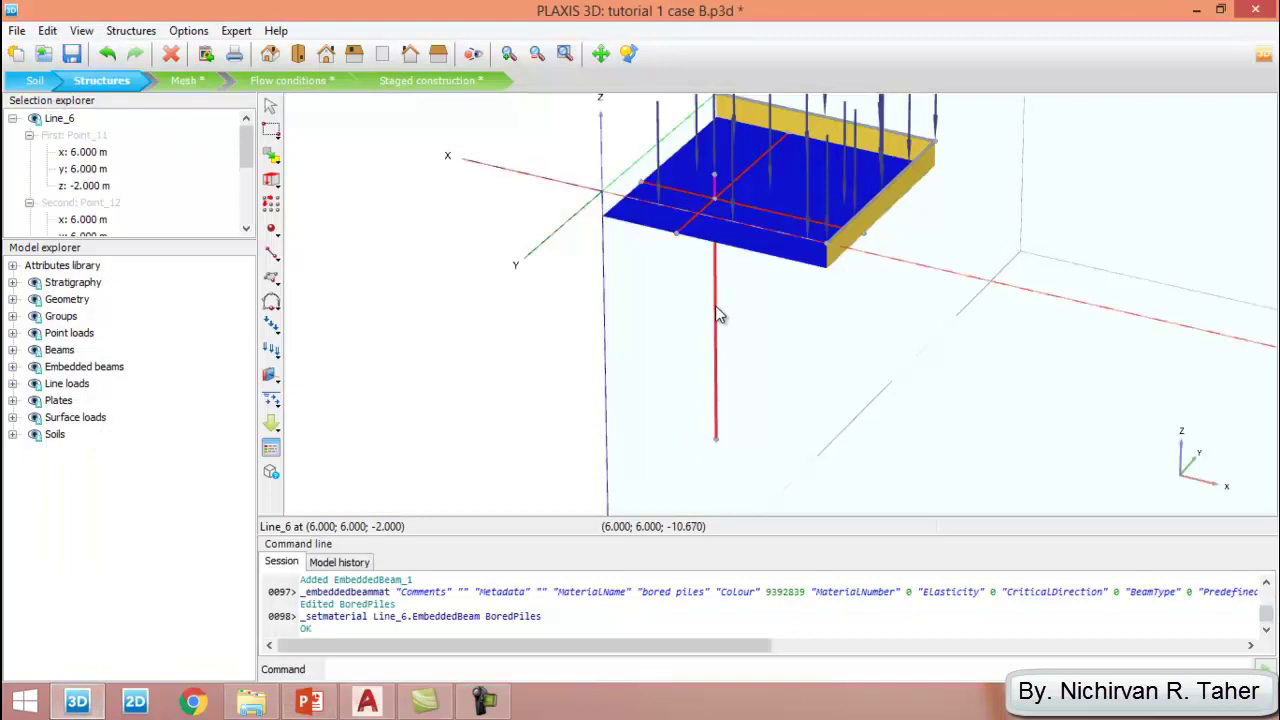
# Copy the embedded pile into a 2×2 rectangular xy array, 12 m apart in X and Y.
pyautogui.click(271, 205)
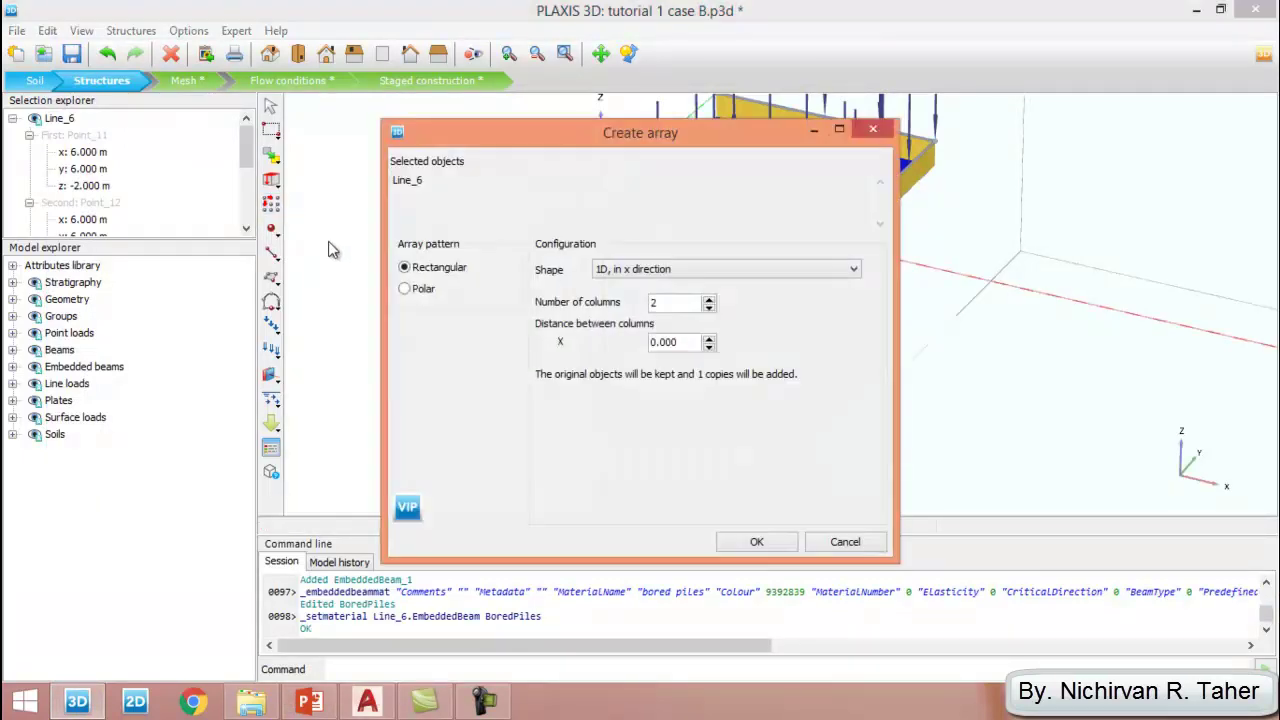
pyautogui.click(665, 270)
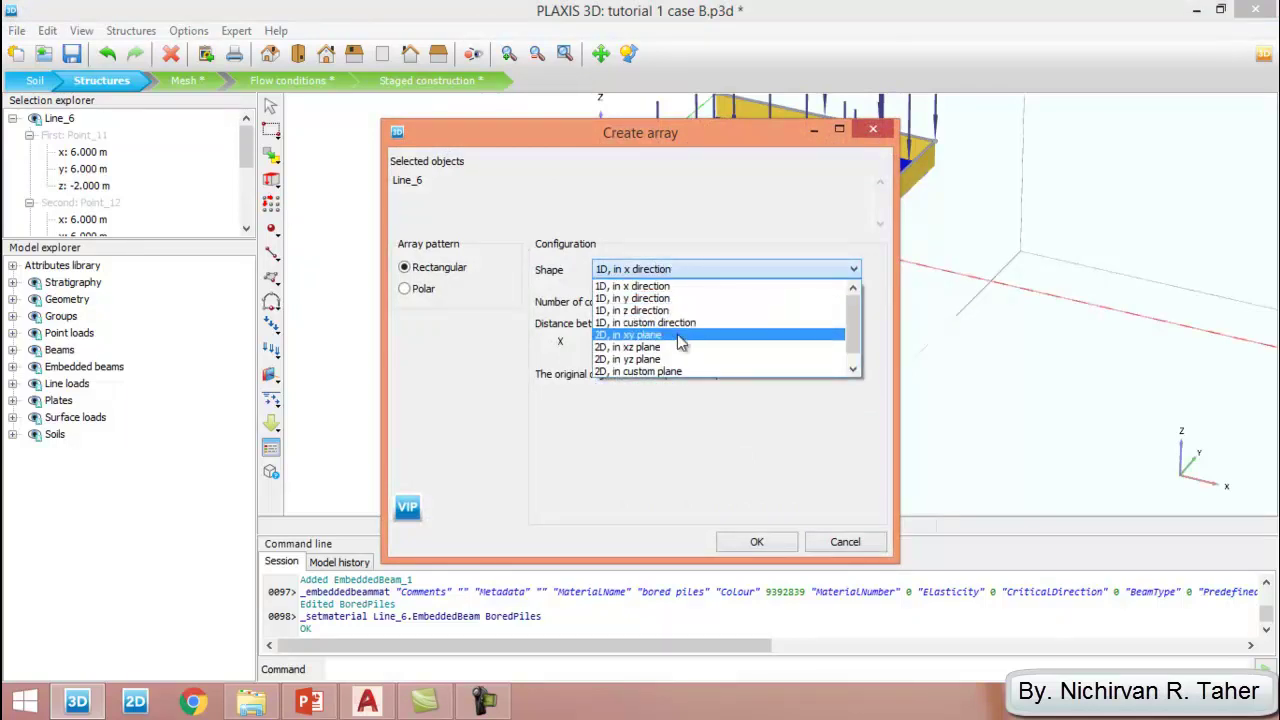
pyautogui.click(680, 342)
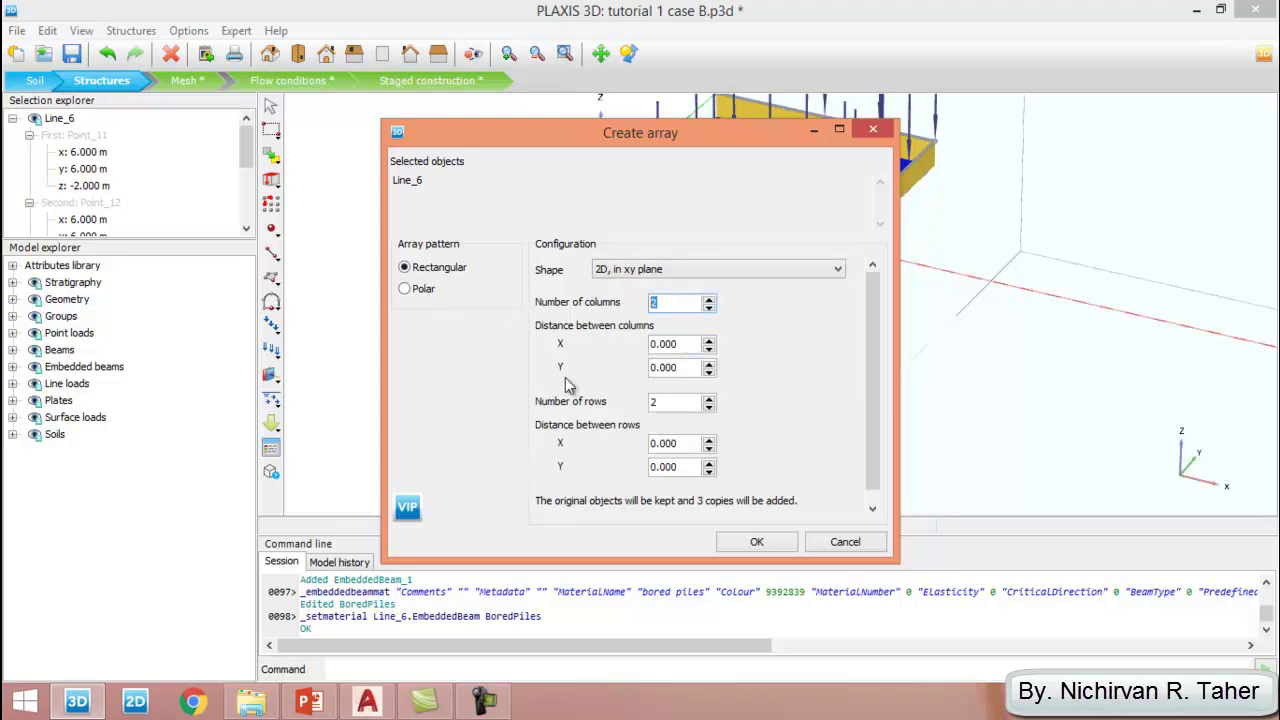
pyautogui.doubleClick(675, 402)
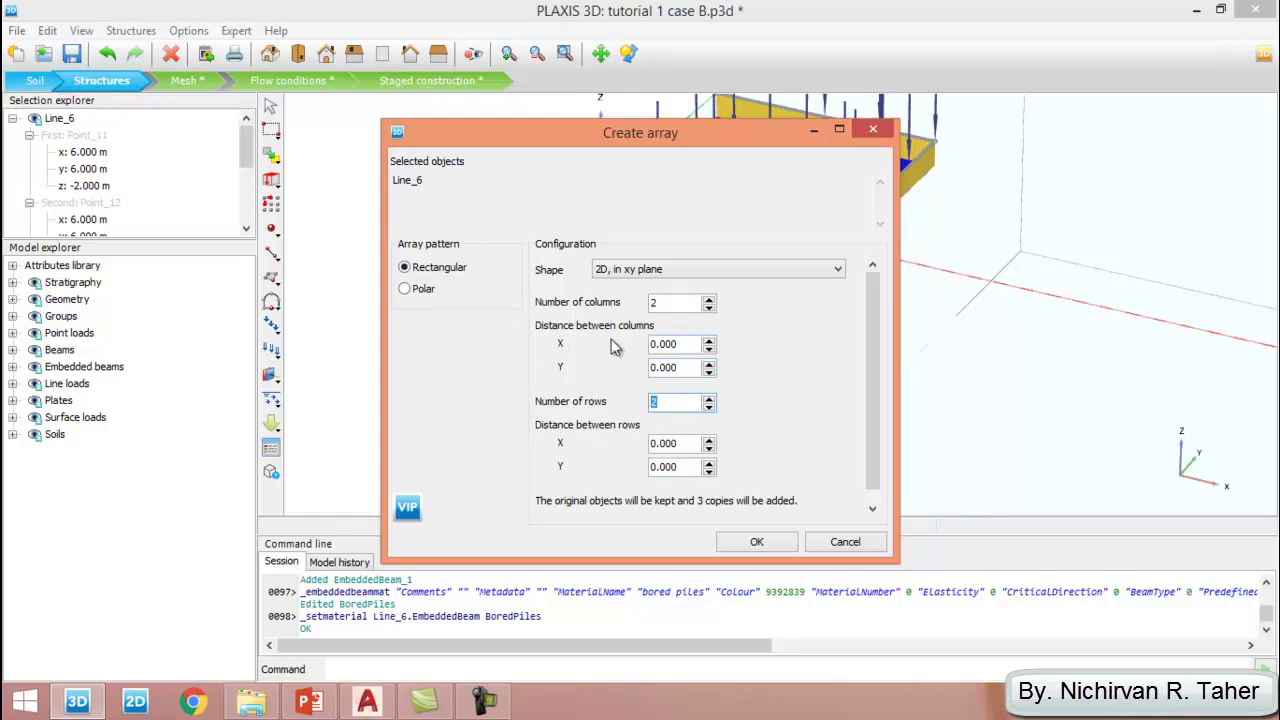
pyautogui.moveTo(692, 347); pyautogui.dragTo(573, 345)
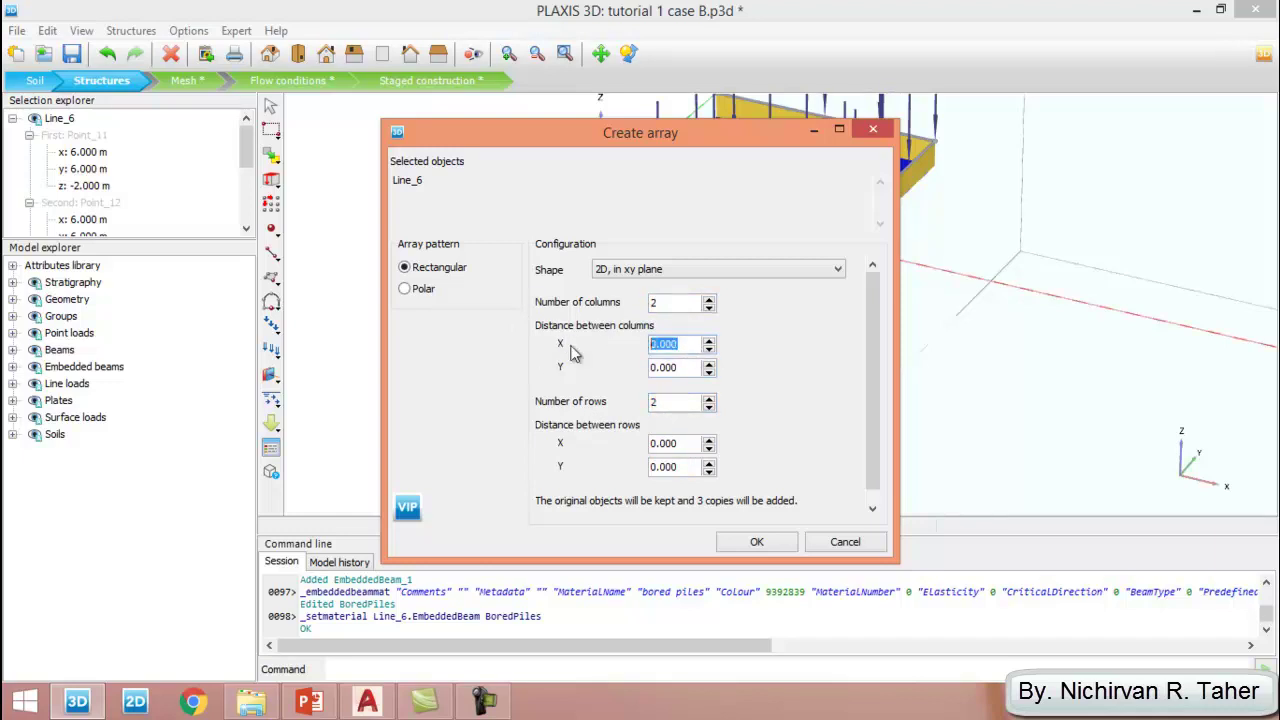
pyautogui.write('12')
pyautogui.press('Tab')
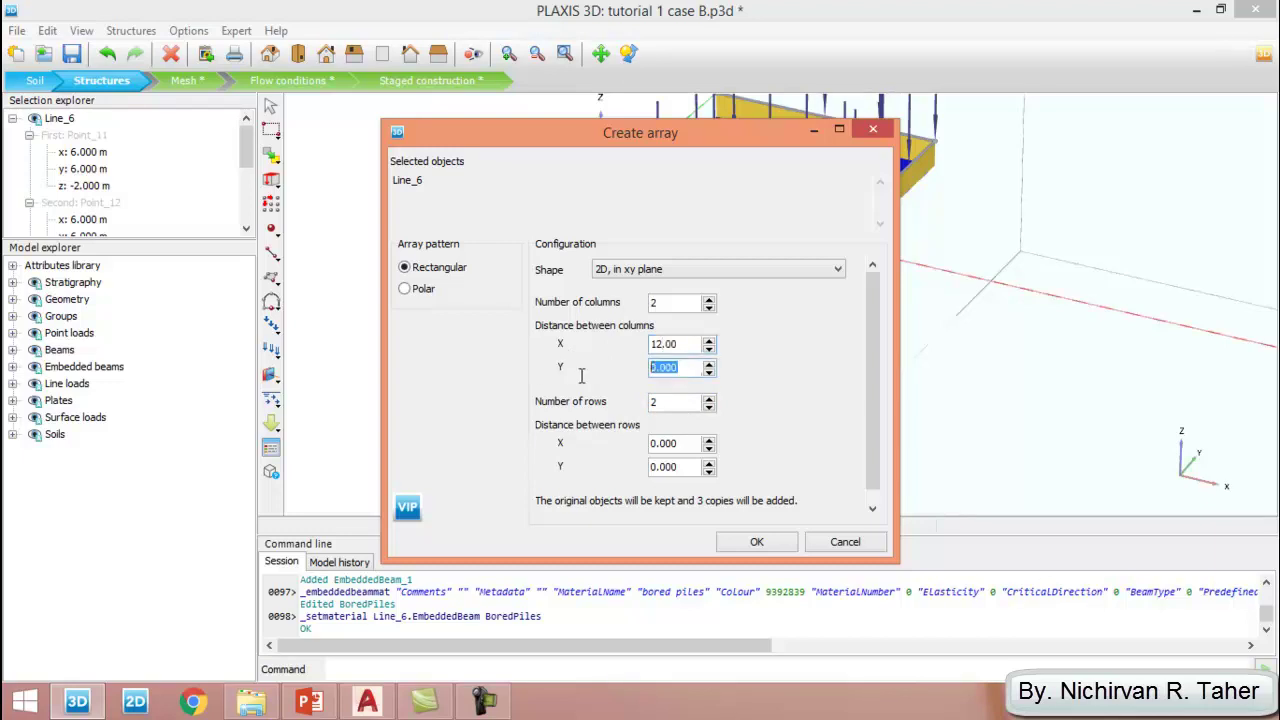
pyautogui.doubleClick(690, 443)
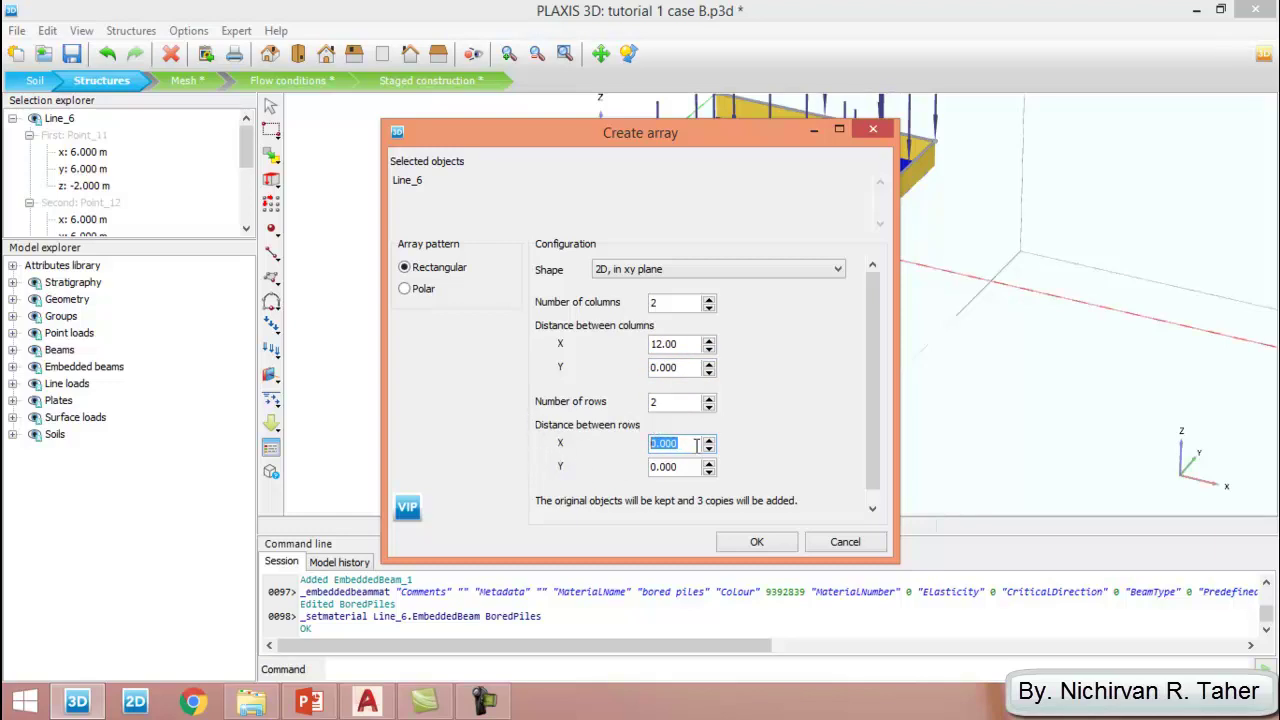
pyautogui.write('0')
pyautogui.press('Tab')
pyautogui.write('12')
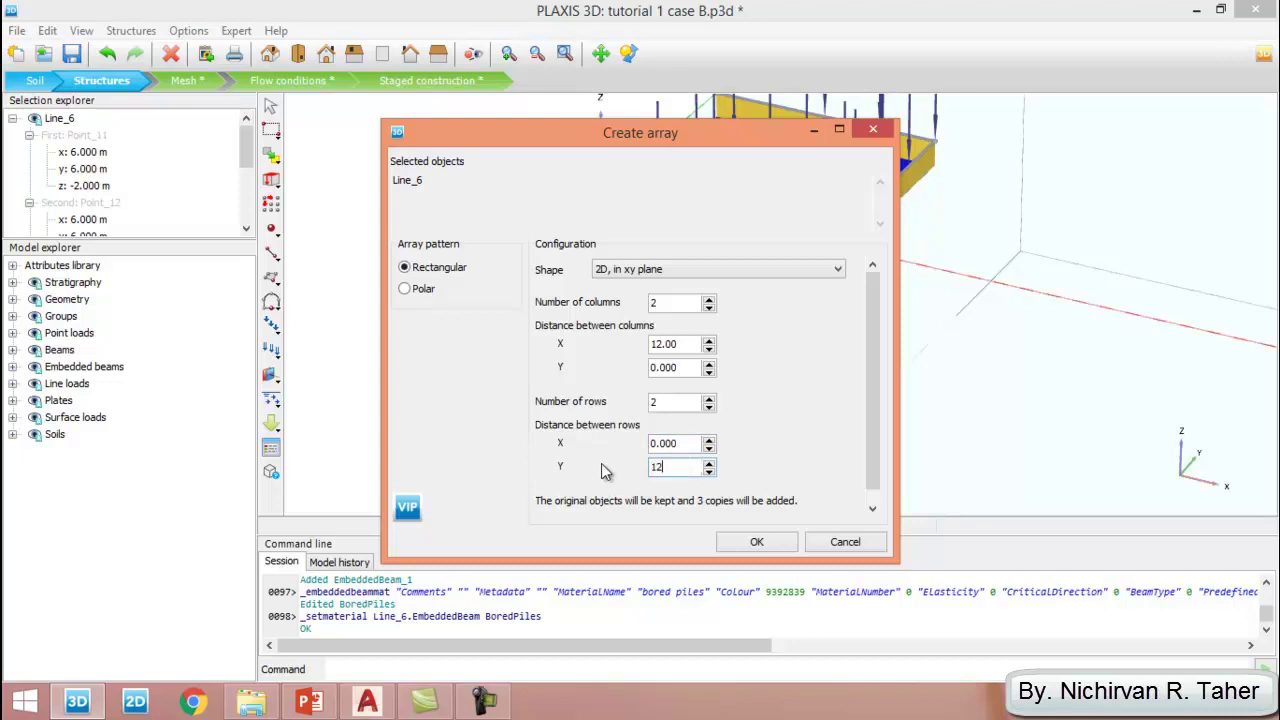
pyautogui.click(766, 544)
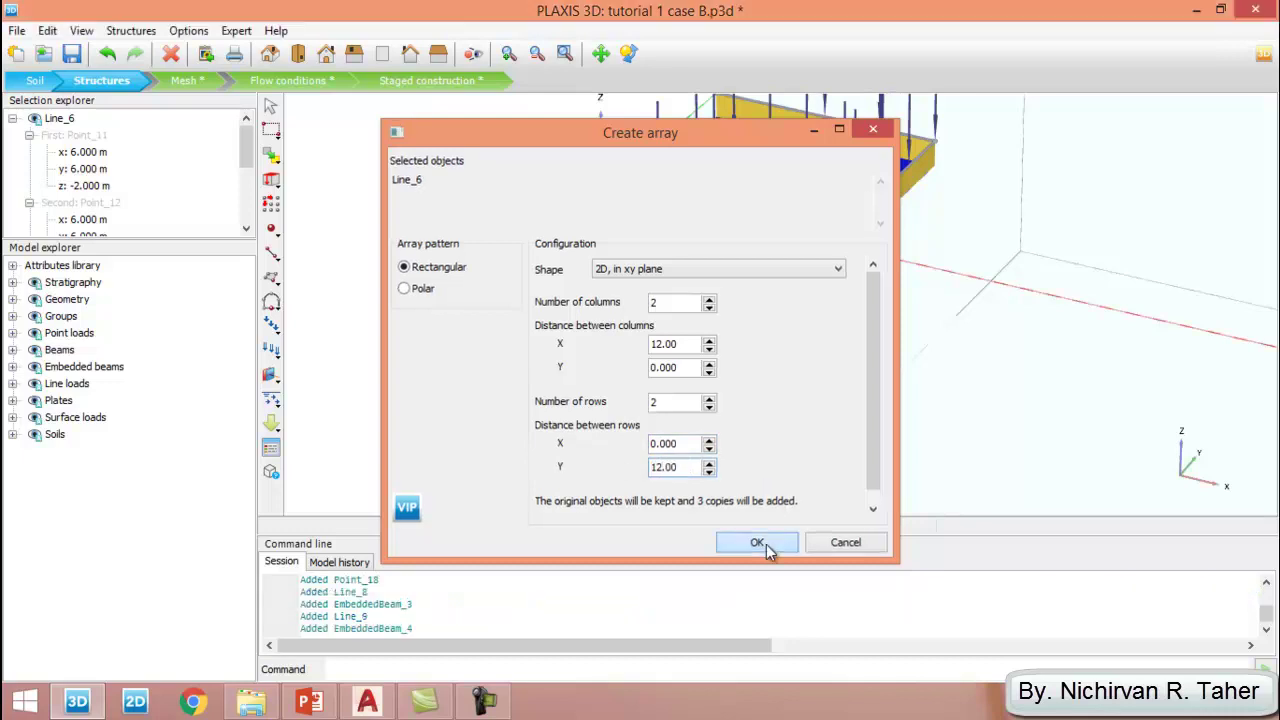
pyautogui.click(792, 393)
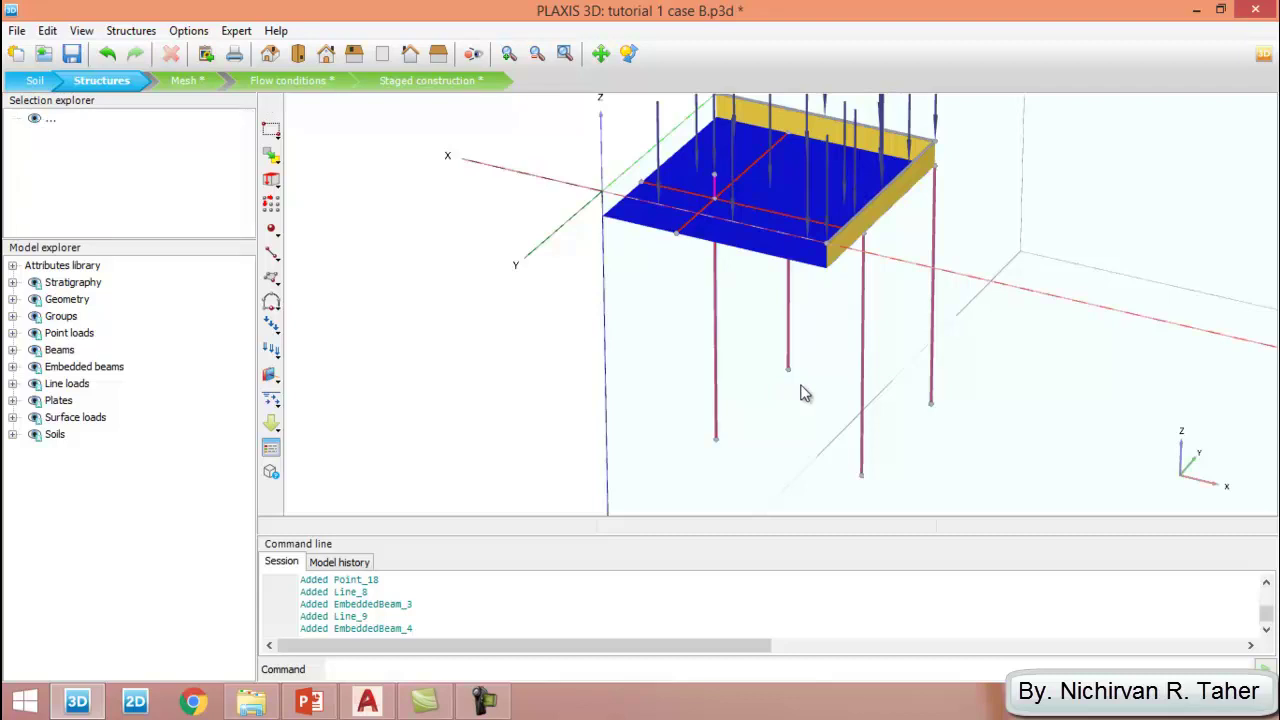
pyautogui.scroll(-2, 820, 332)
pyautogui.scroll(-5, 820, 332)
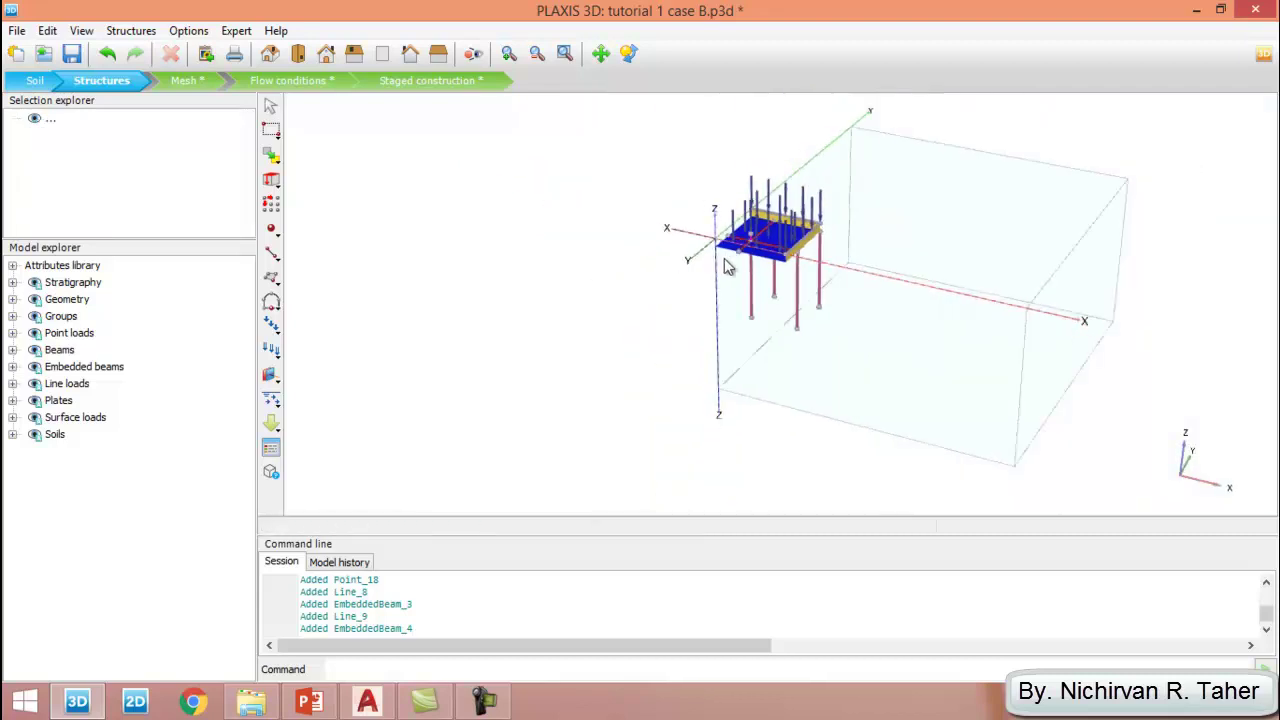
pyautogui.scroll(6, 803, 289)
pyautogui.scroll(-3, 858, 325)
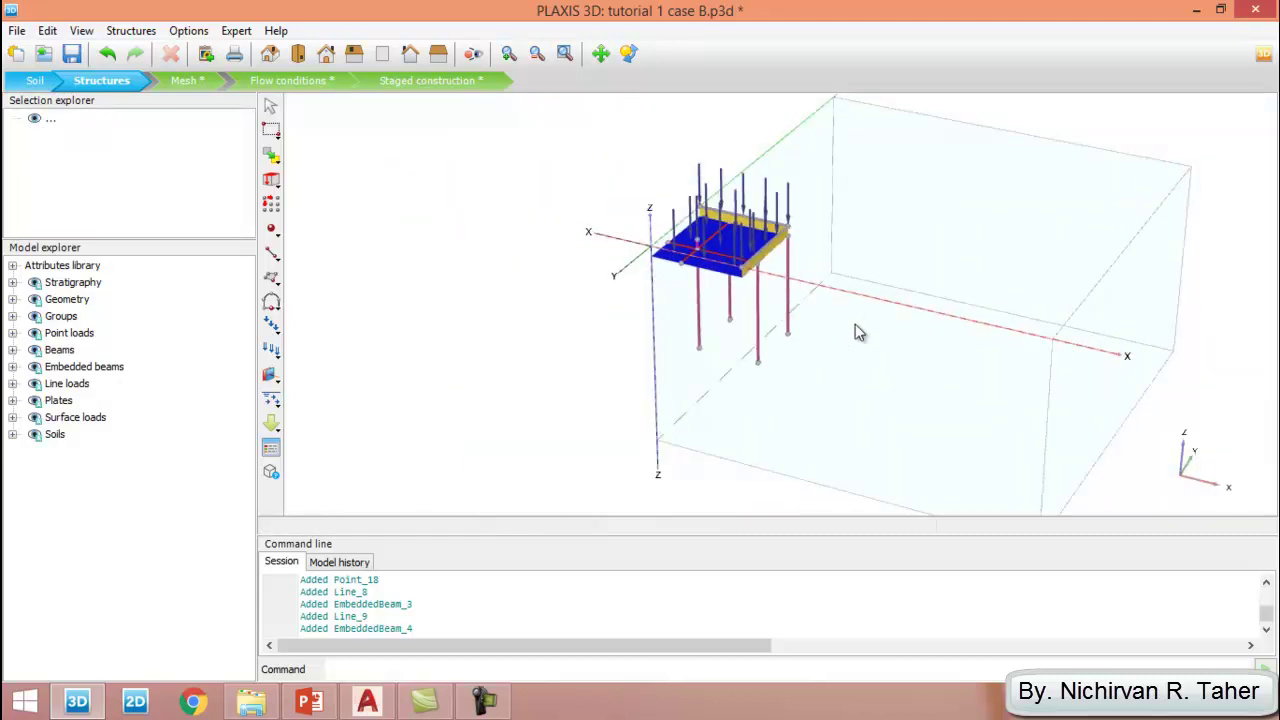
pyautogui.scroll(3, 846, 300)
pyautogui.scroll(-4, 763, 366)
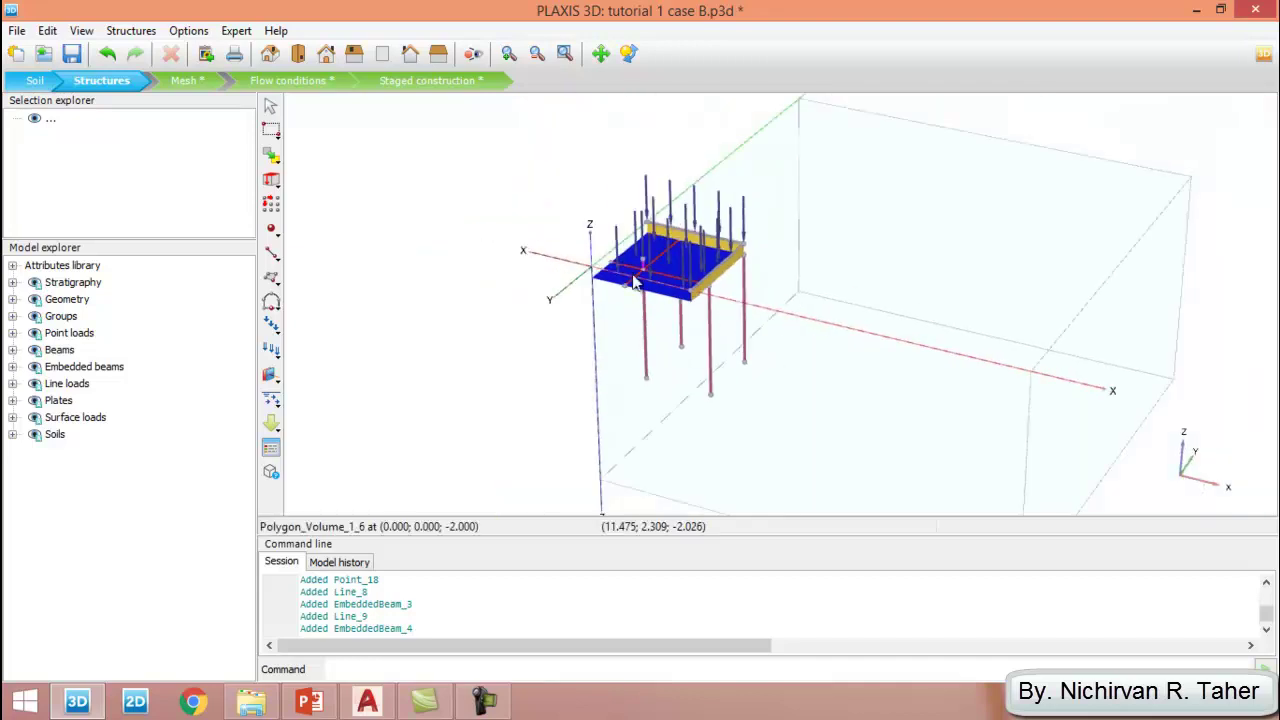
# Generate a Coarse mesh of 2384 elements and 4198 nodes, then go to Staged construction.
pyautogui.click(200, 82)
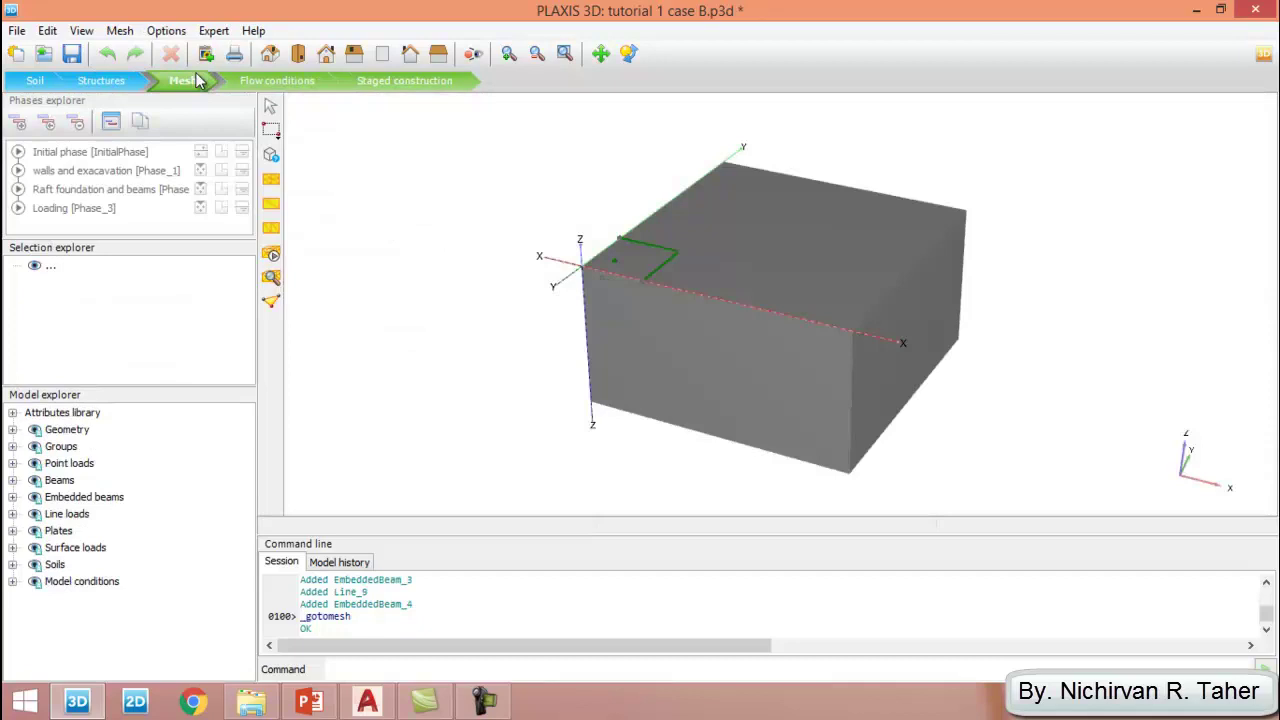
pyautogui.click(275, 257)
pyautogui.click(705, 252)
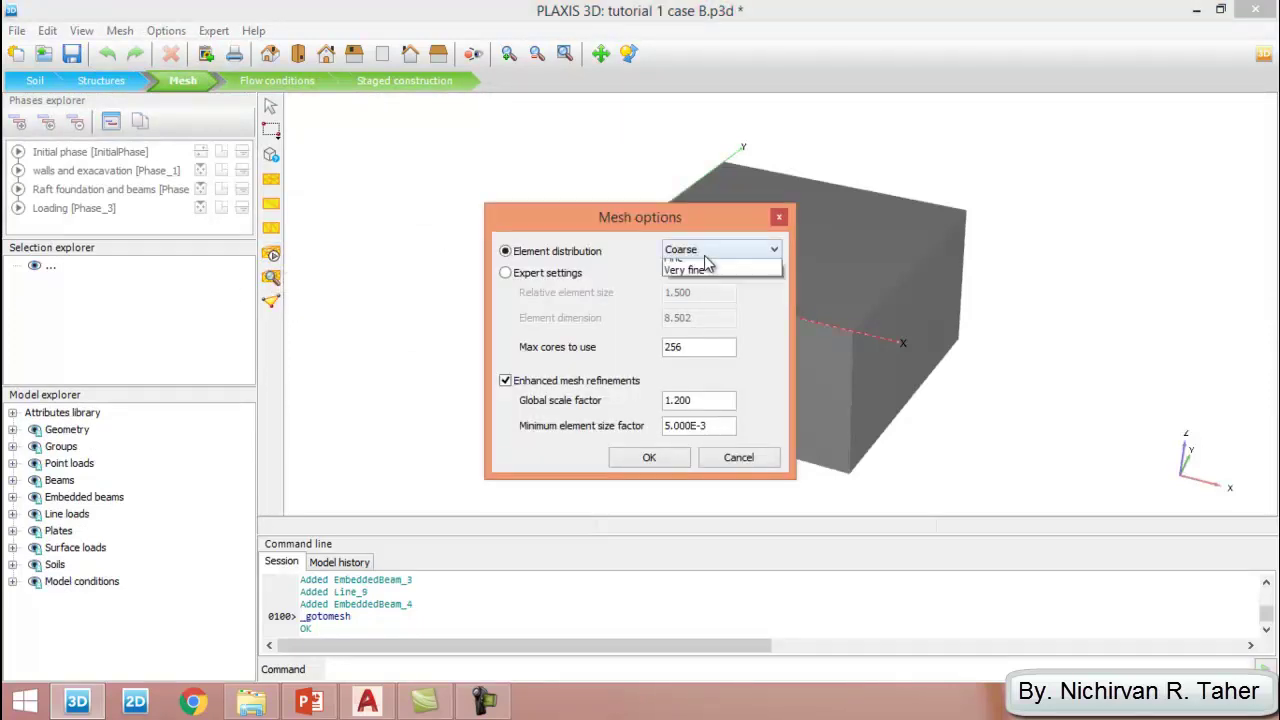
pyautogui.click(707, 279)
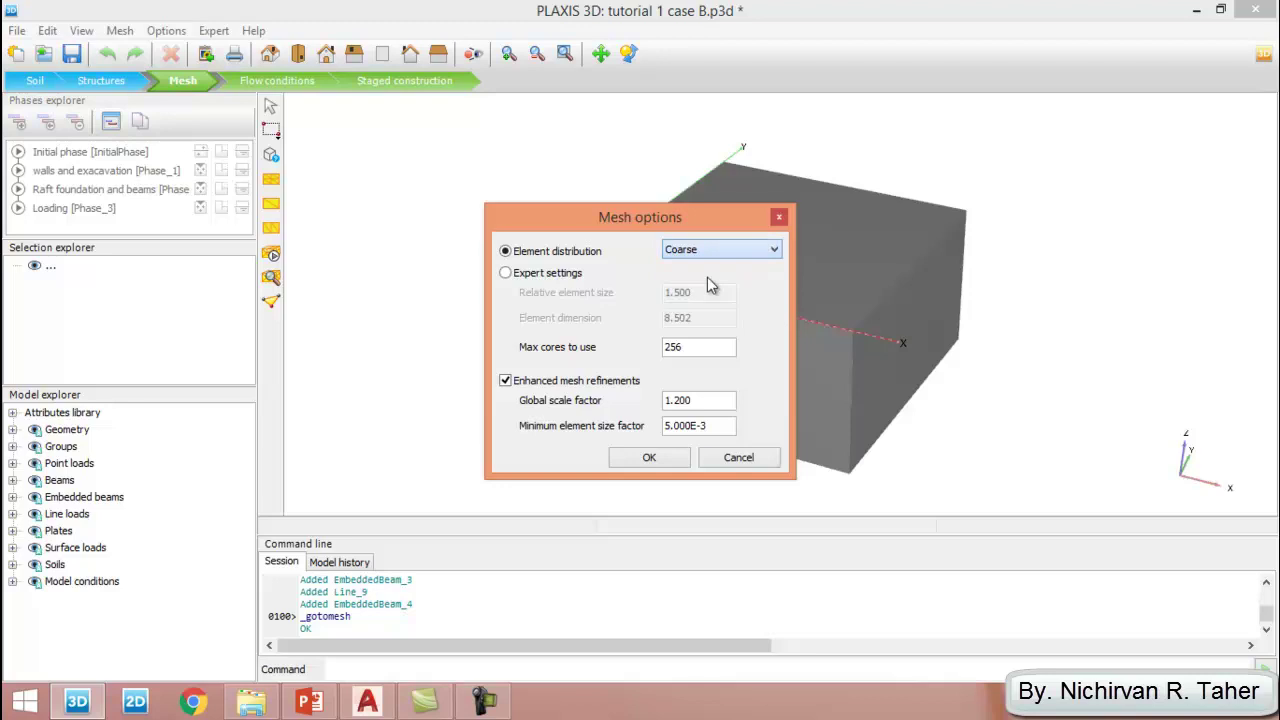
pyautogui.click(649, 457)
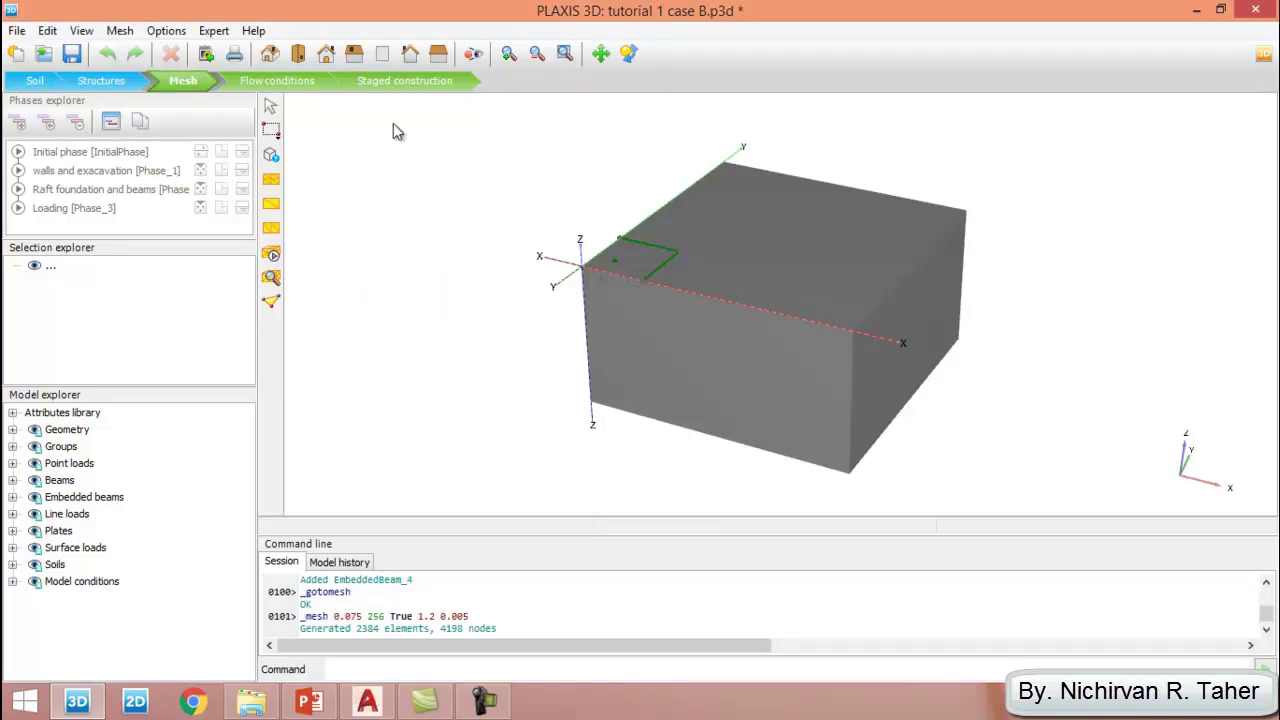
pyautogui.click(418, 82)
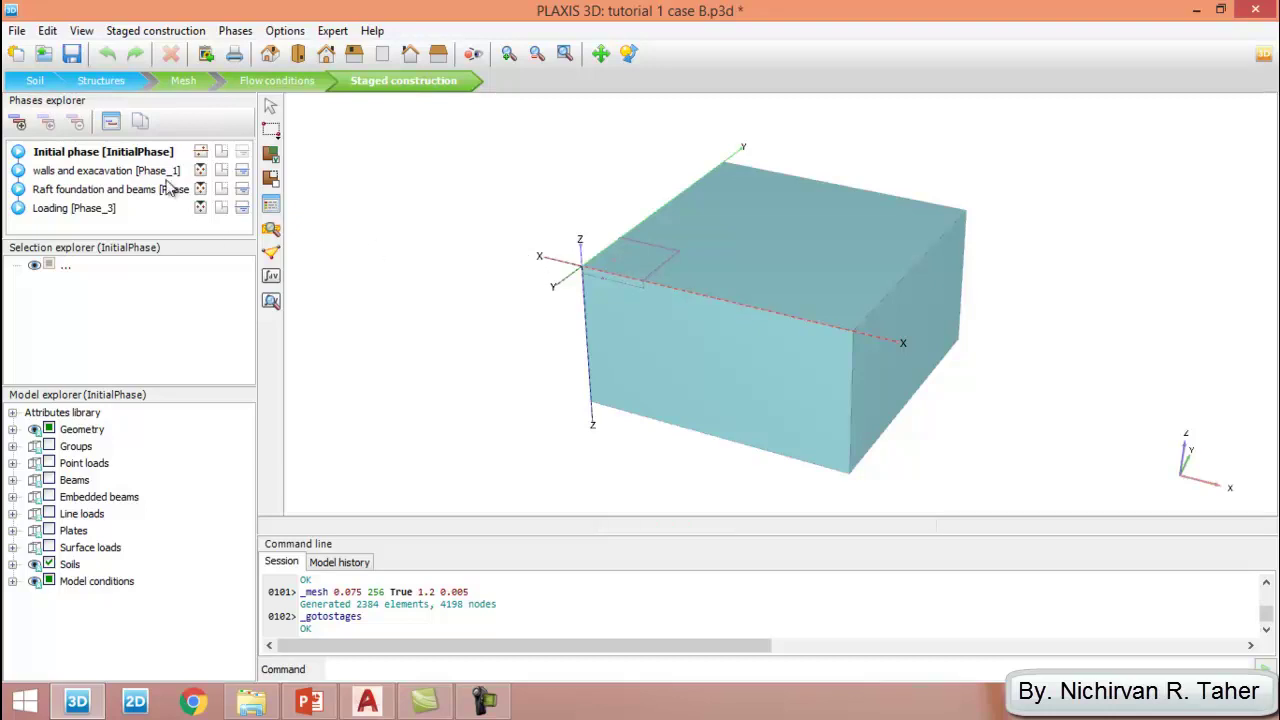
# Activate the embedded beam piles in Phase_1, and mark Phase_2 and Phase_3 for calculation.
pyautogui.click(95, 172)
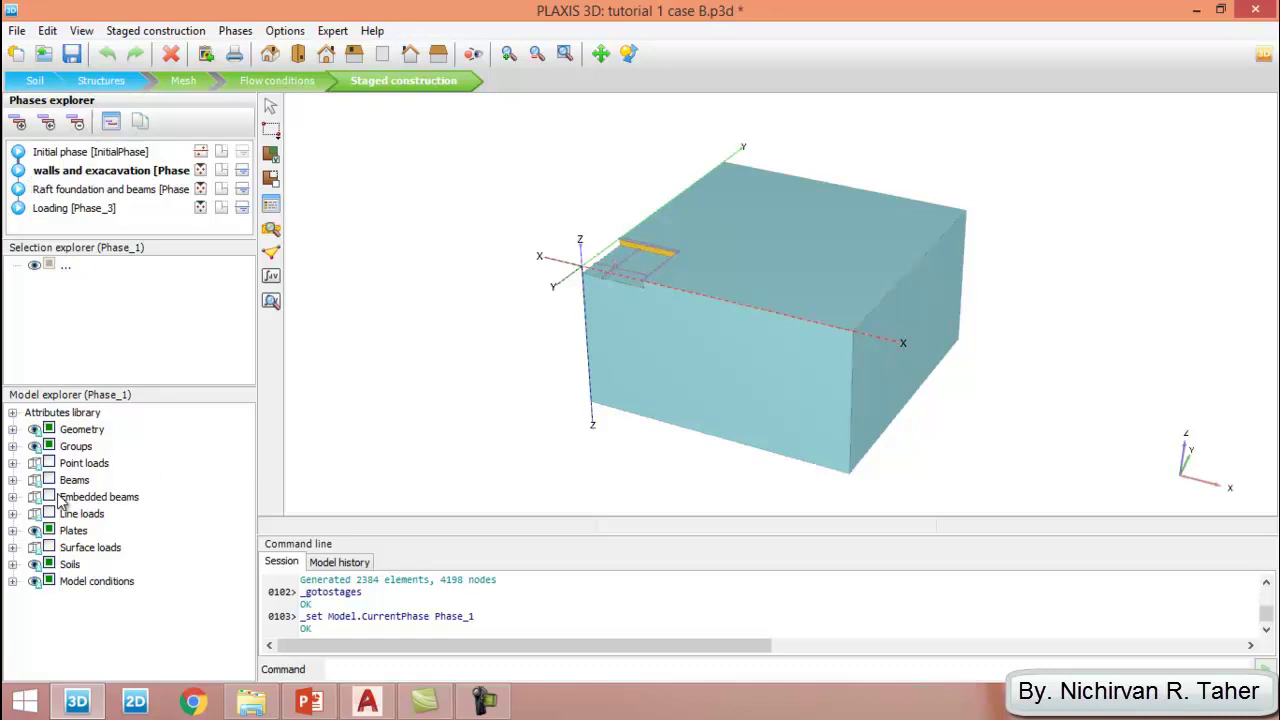
pyautogui.click(12, 497)
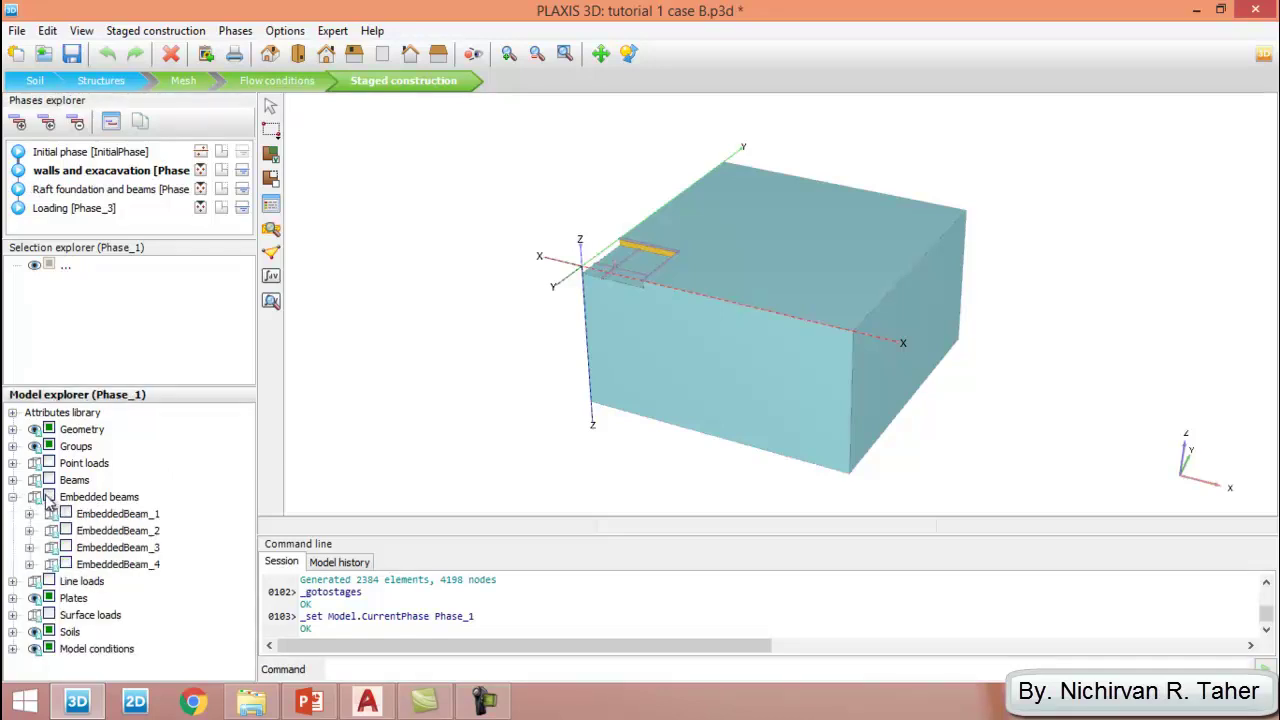
pyautogui.click(49, 497)
pyautogui.click(13, 498)
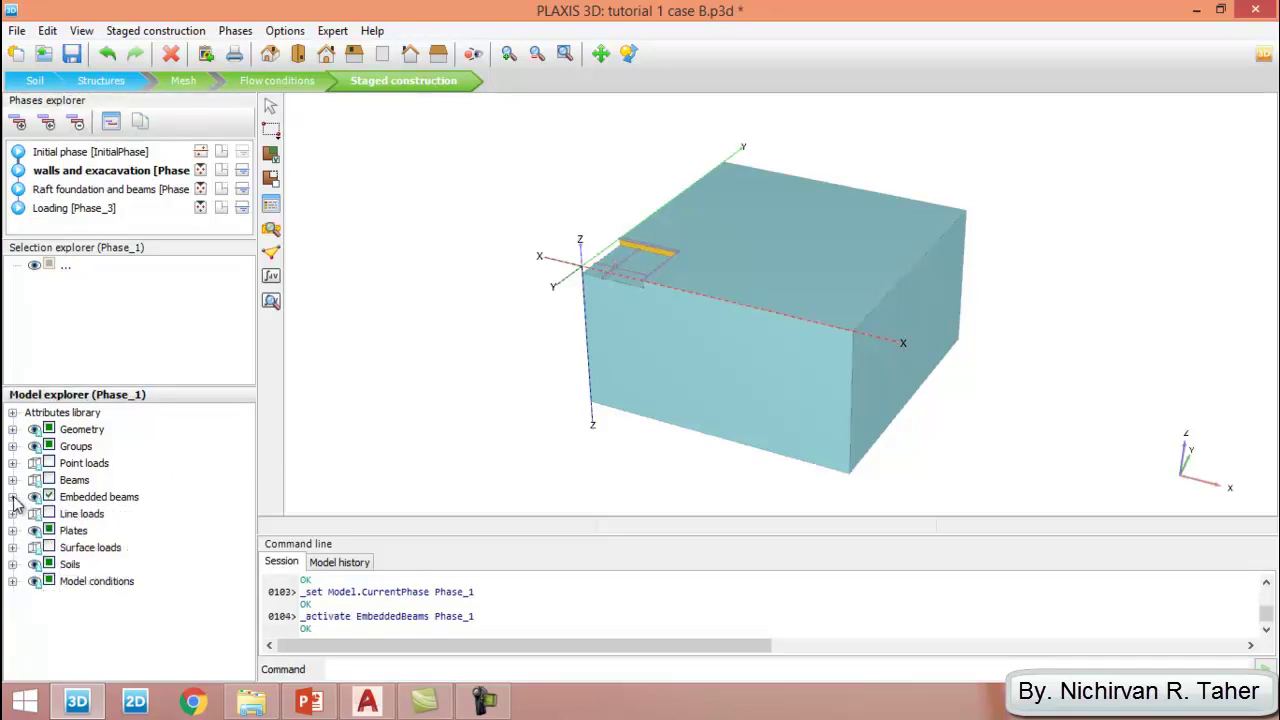
pyautogui.click(108, 192)
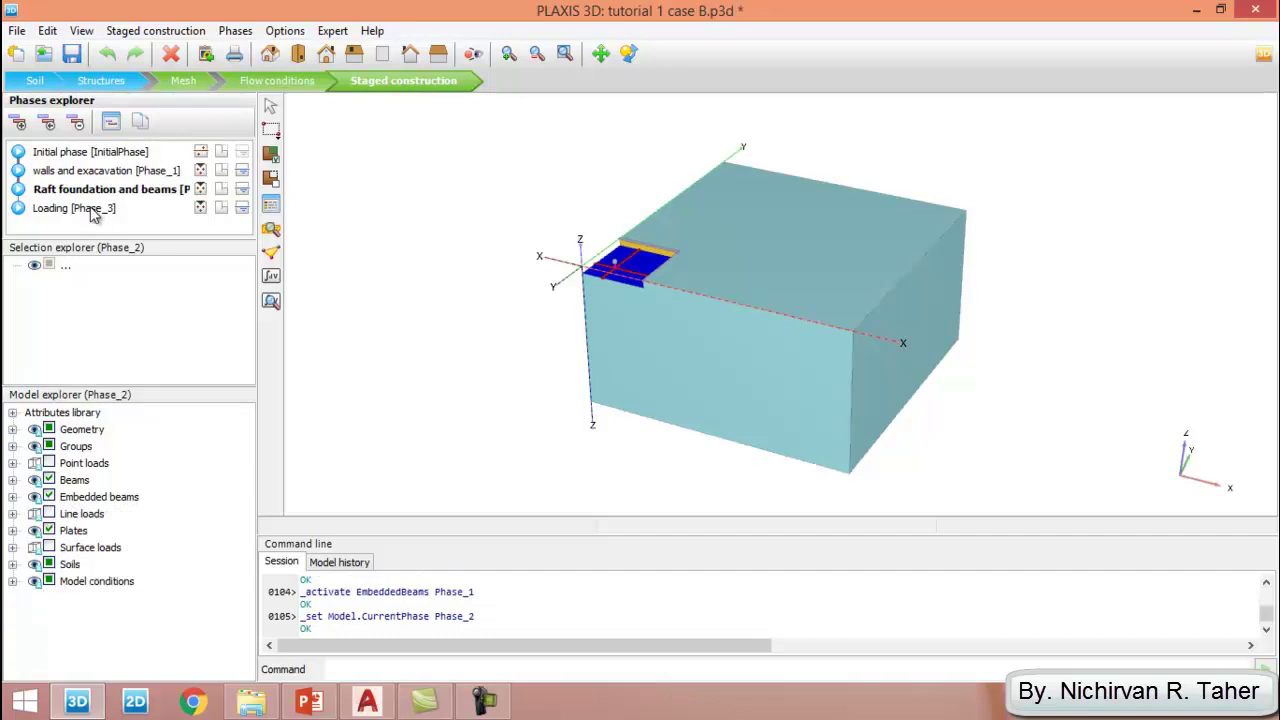
pyautogui.click(91, 210)
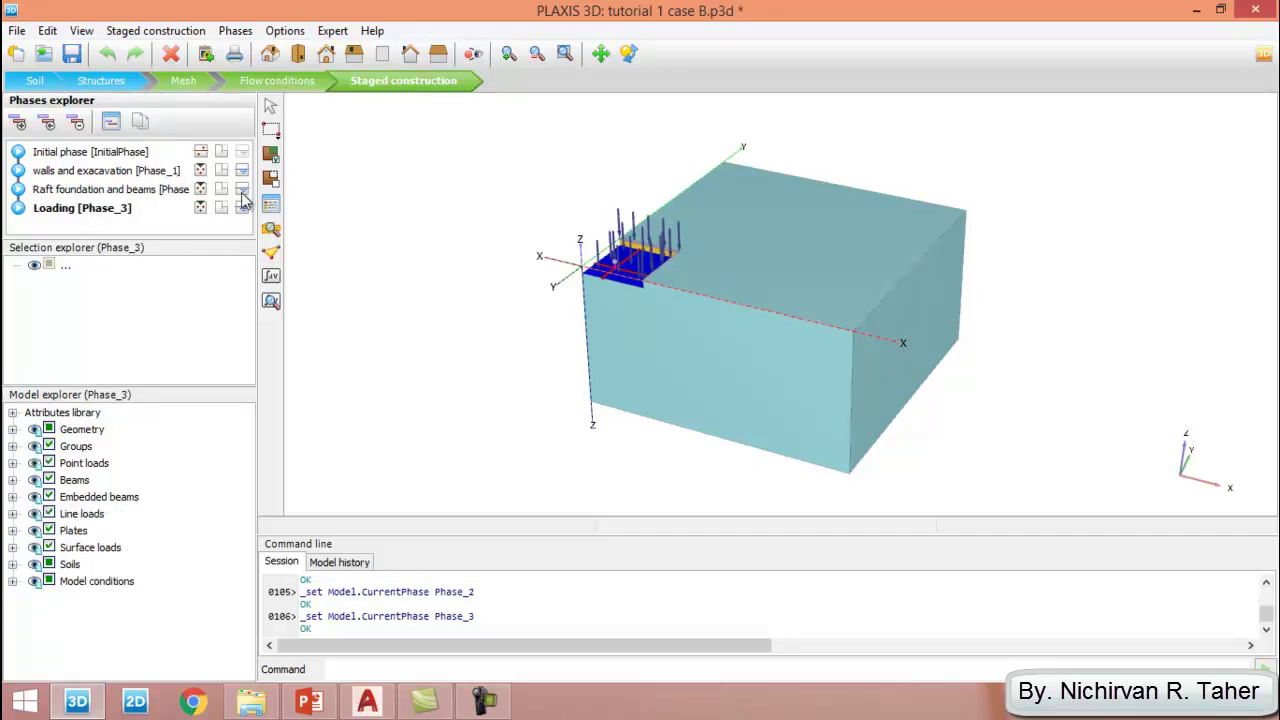
# Calculate all phases, ignoring the curve-points warning, and open the results in Output.
pyautogui.click(271, 278)
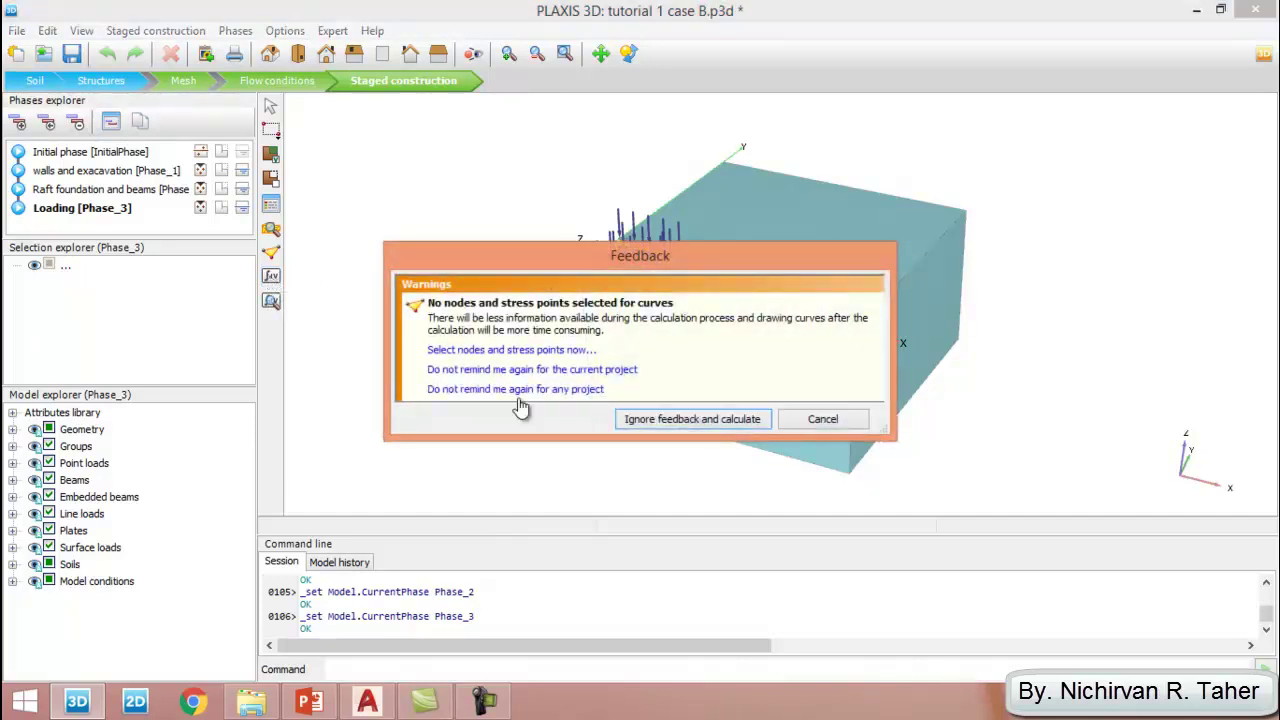
pyautogui.click(675, 425)
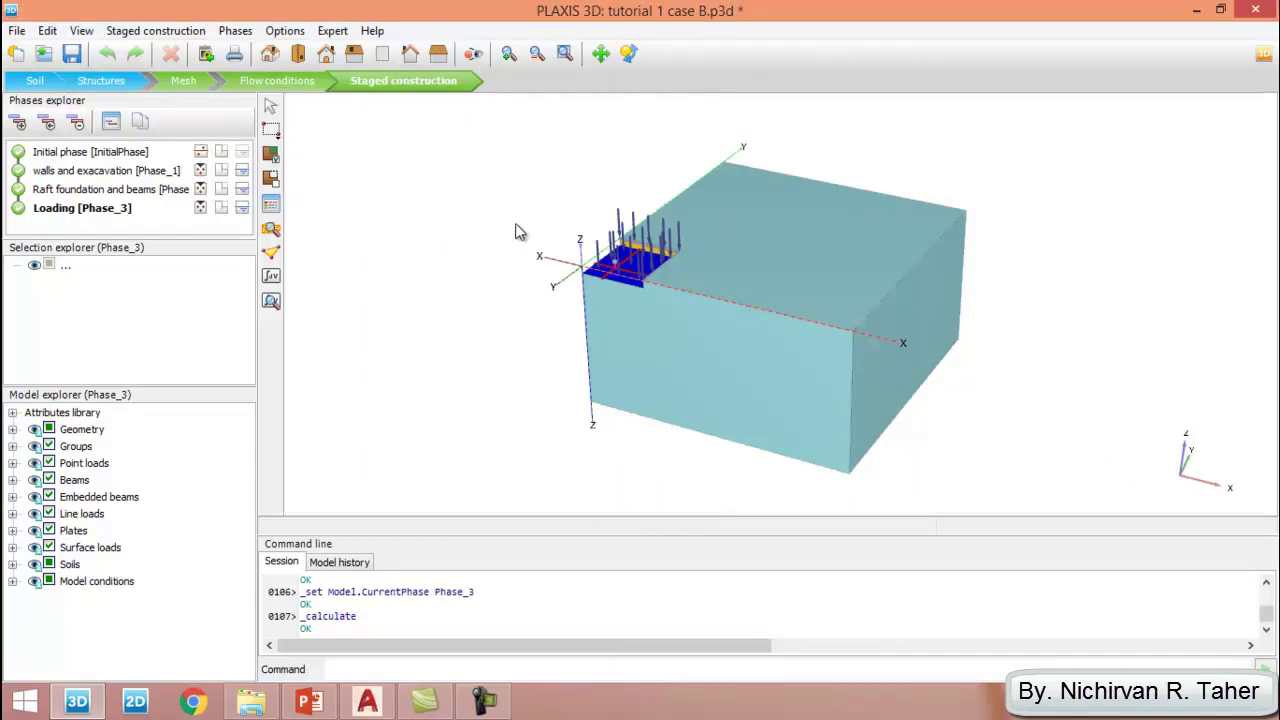
pyautogui.click(273, 303)
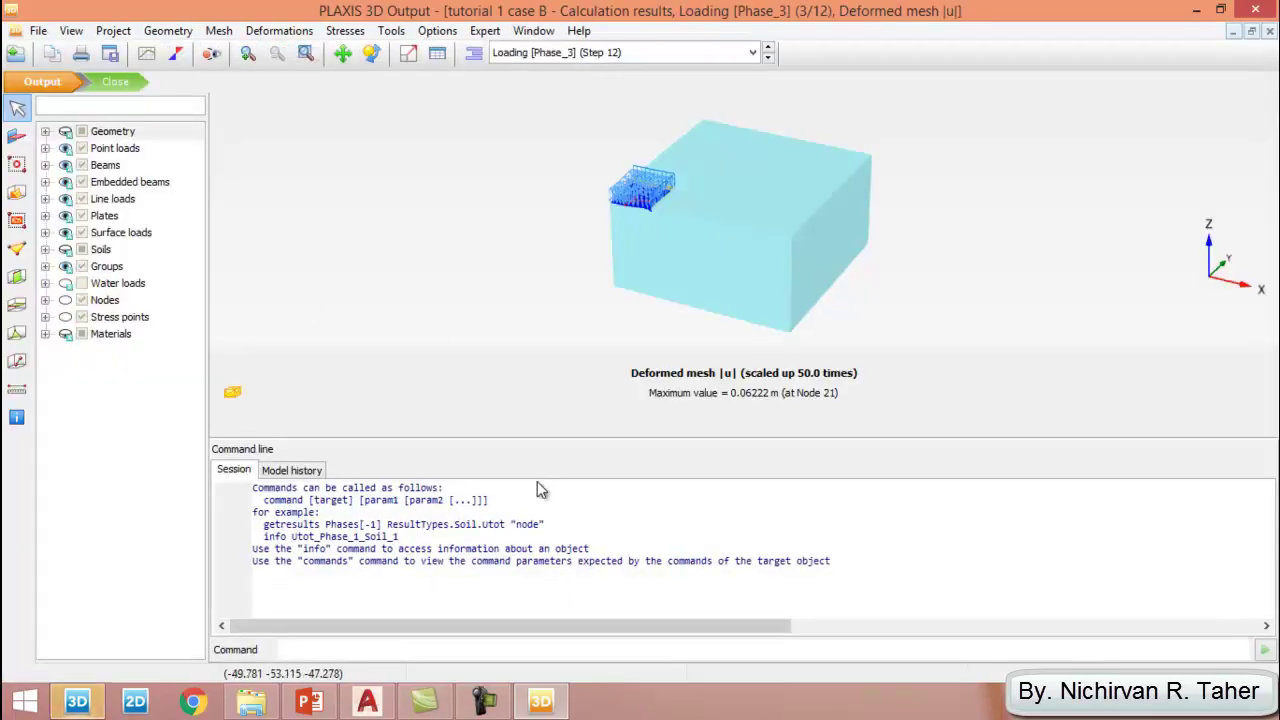
# Plot the Loading phase total vertical displacements uz and rotate and zoom toward the raft.
pyautogui.moveTo(577, 436); pyautogui.dragTo(583, 500)
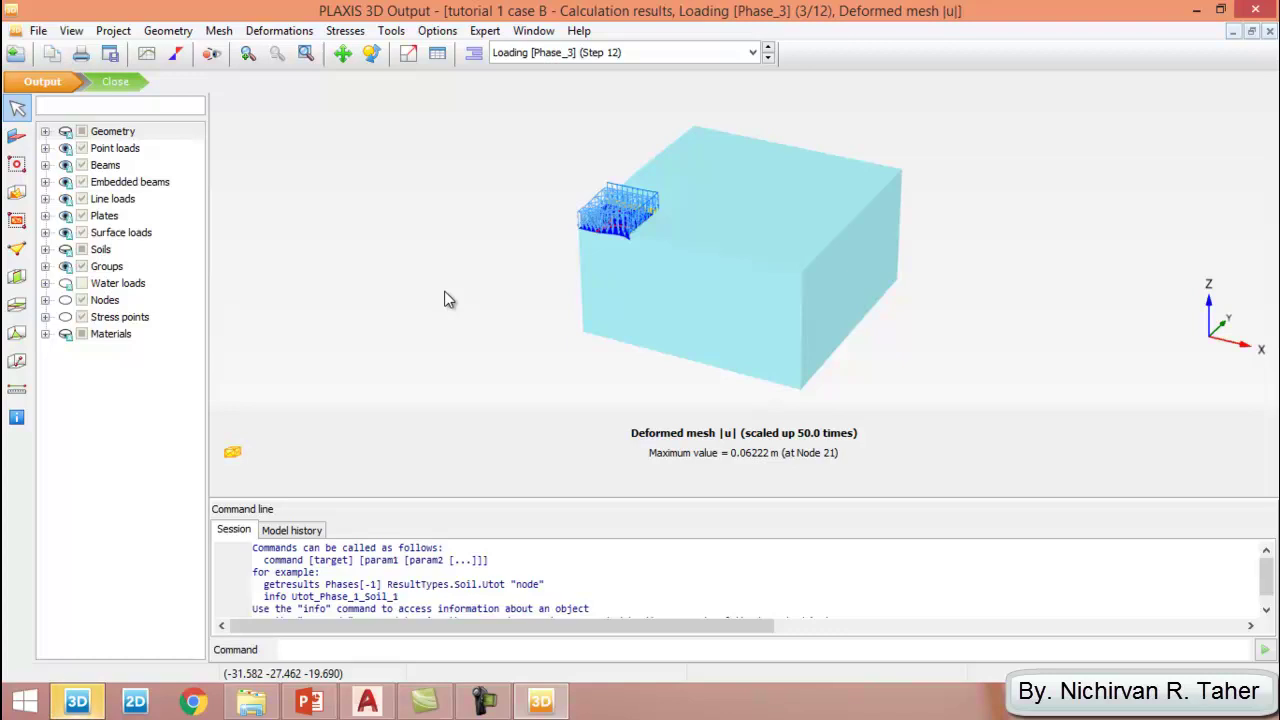
pyautogui.click(287, 37)
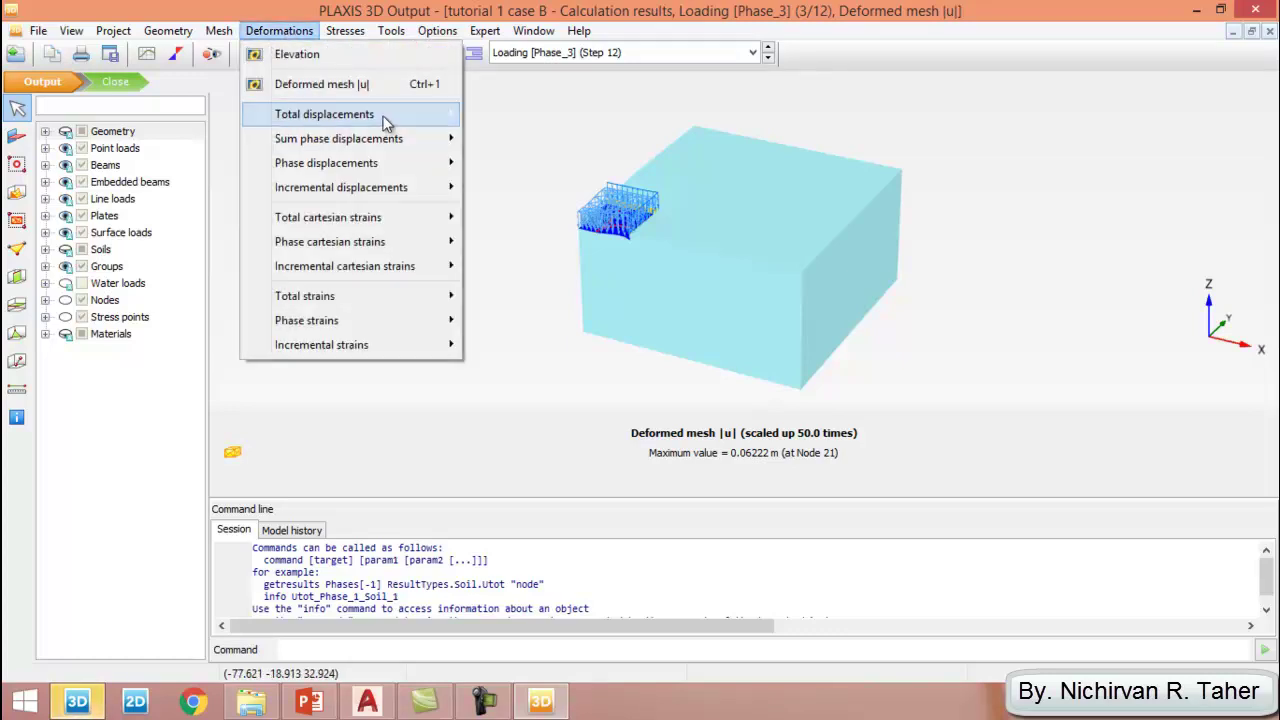
pyautogui.moveTo(405, 115)
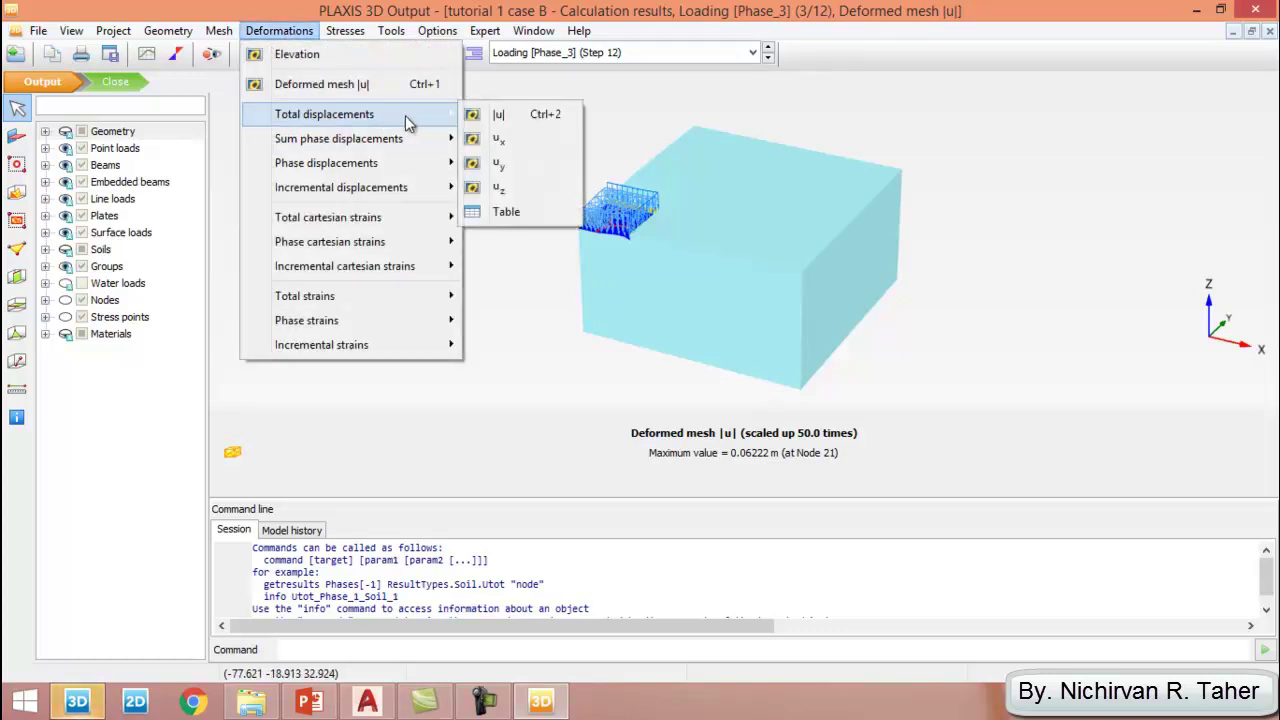
pyautogui.click(521, 191)
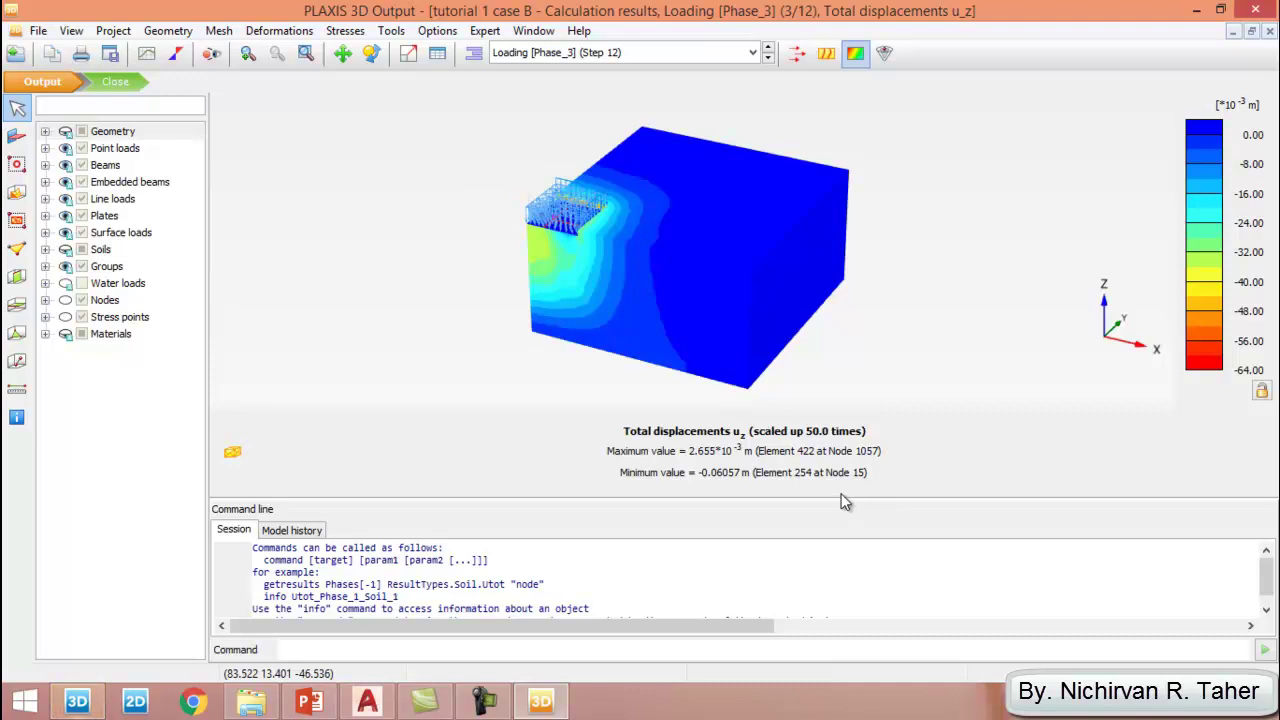
pyautogui.moveTo(845, 502); pyautogui.dragTo(840, 606)
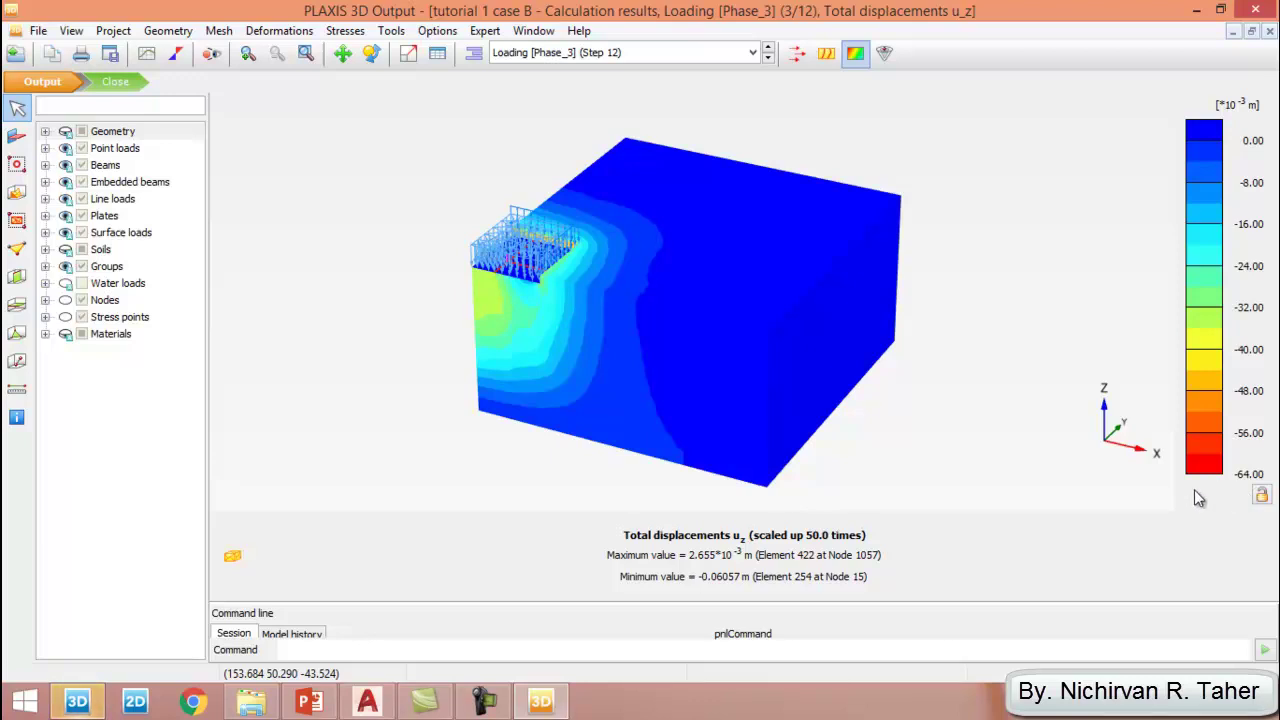
pyautogui.moveTo(1091, 380); pyautogui.dragTo(481, 254, button='right')
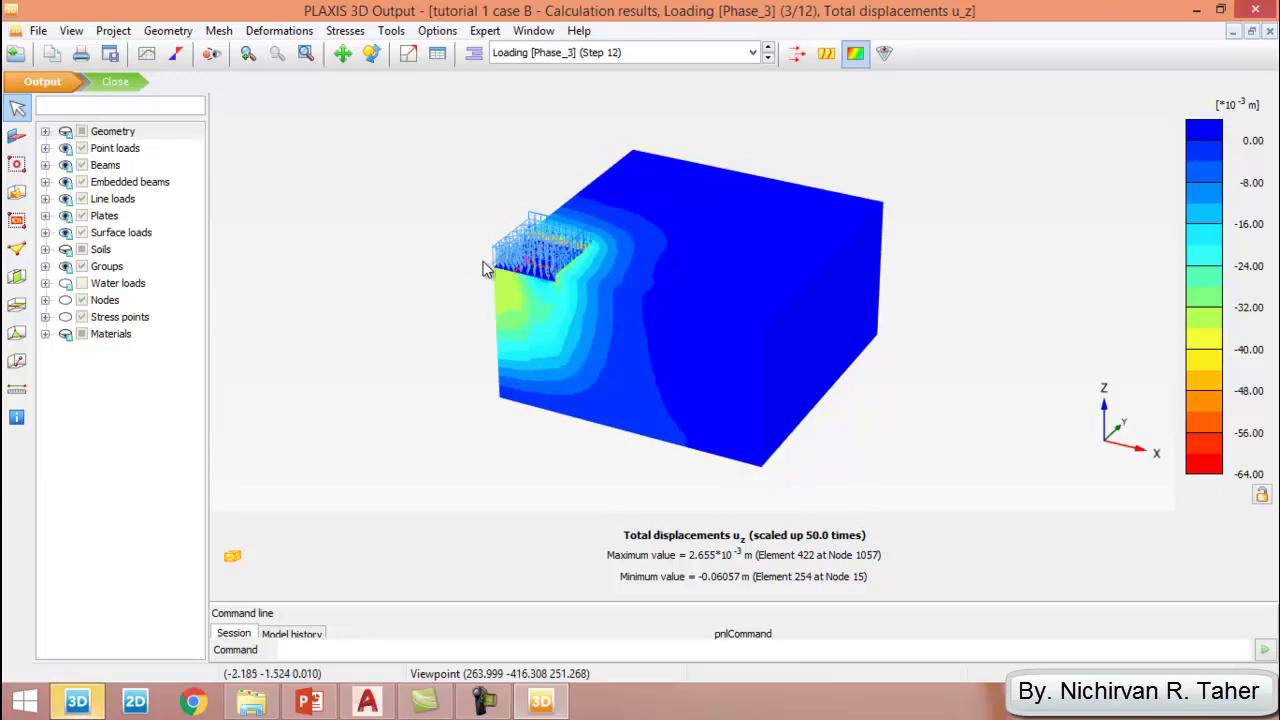
pyautogui.scroll(5, 482, 272)
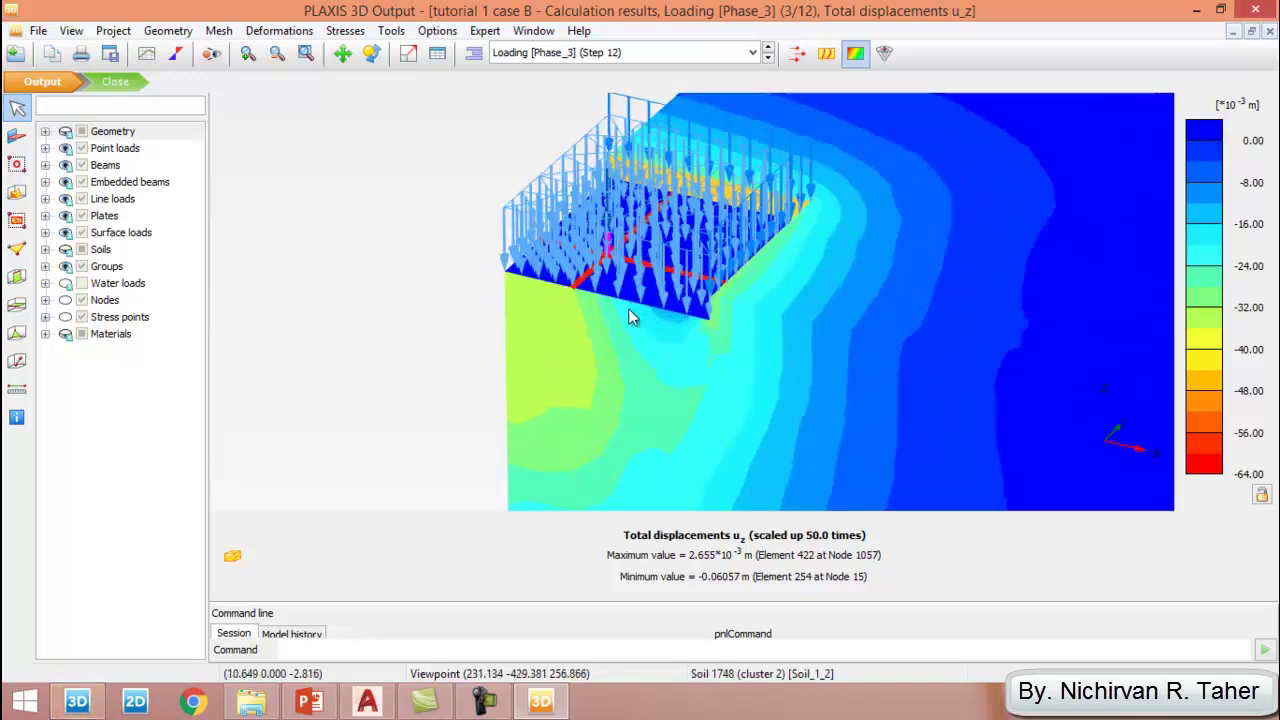
# Open the raft plate on its own and plot M11 bending moments in near top view.
pyautogui.doubleClick(630, 292)
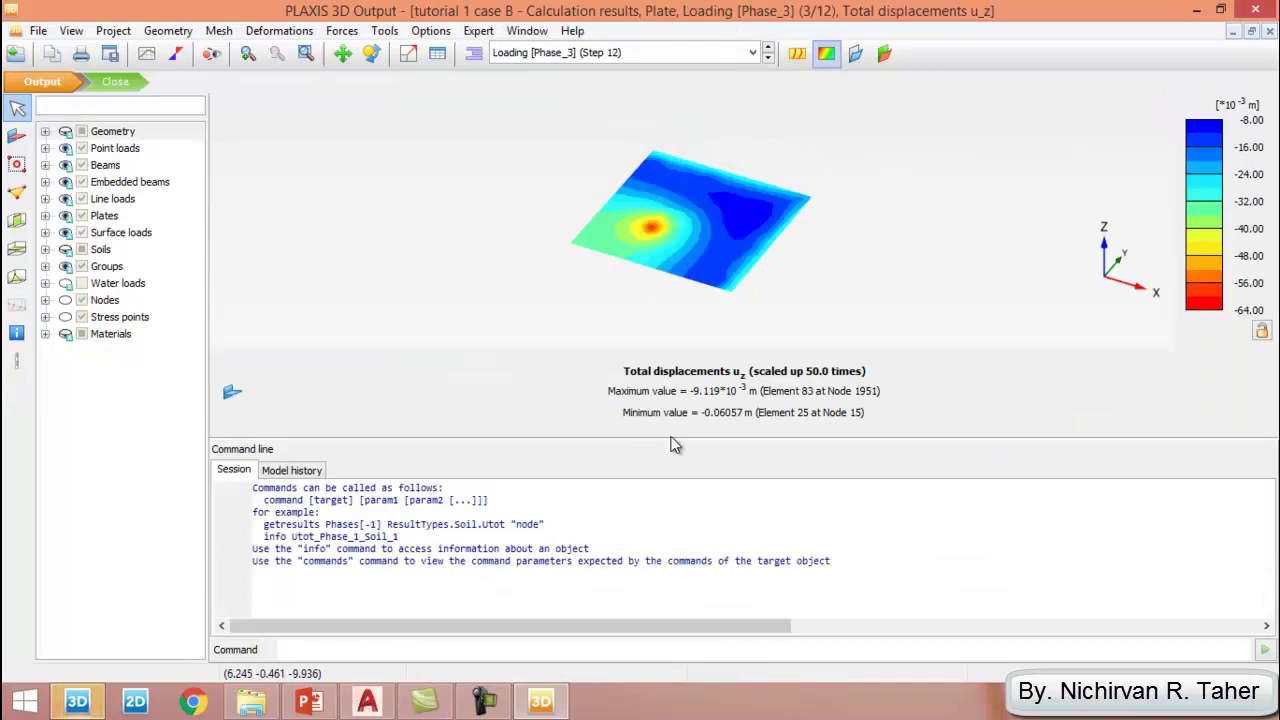
pyautogui.moveTo(674, 437); pyautogui.dragTo(646, 625)
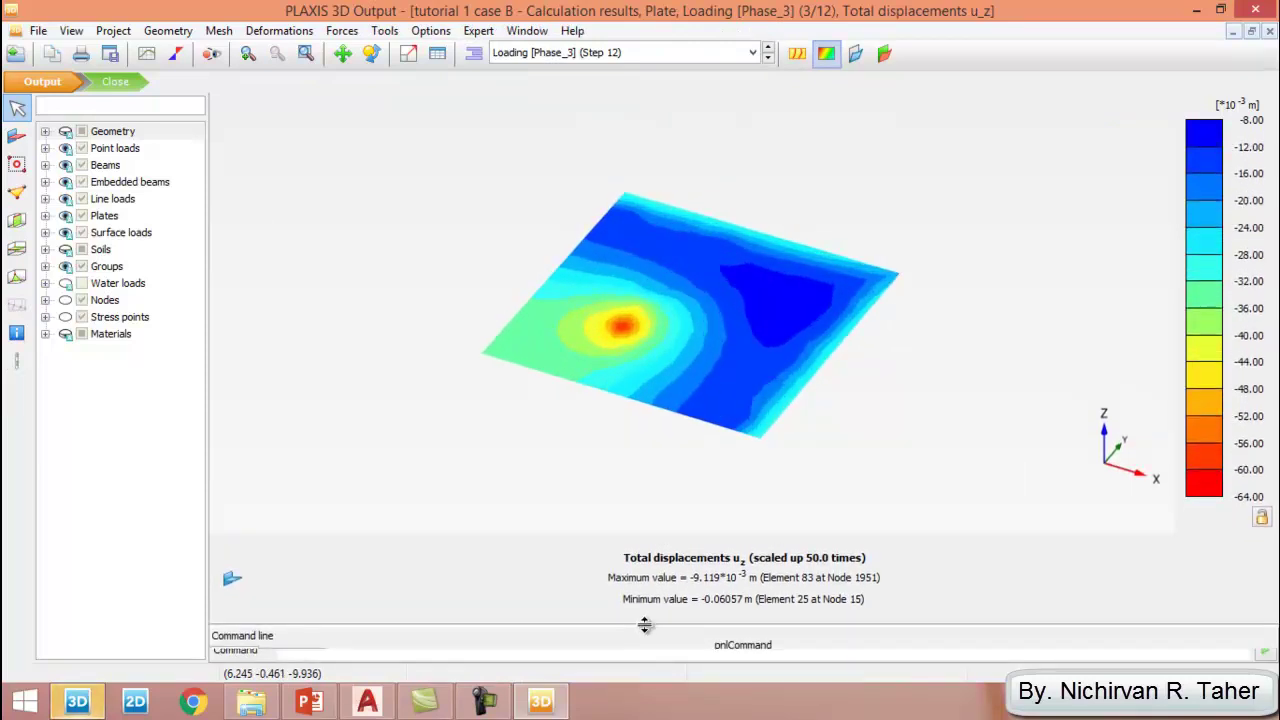
pyautogui.click(342, 31)
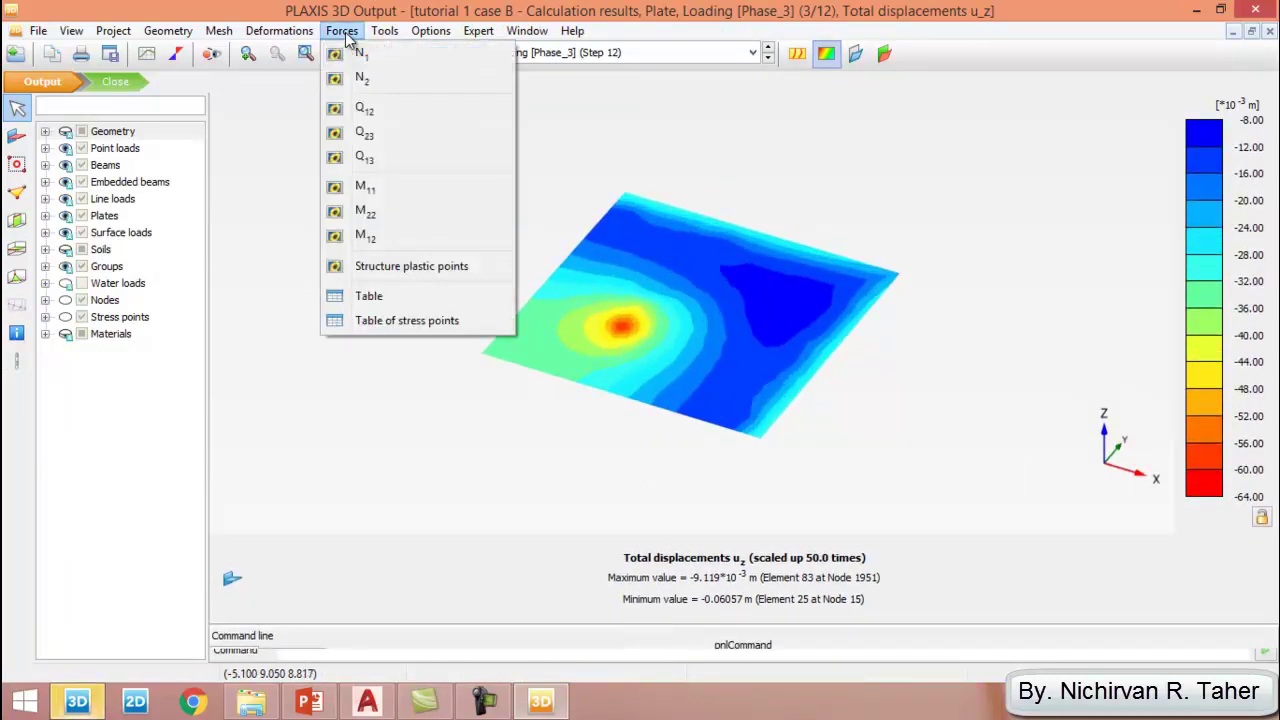
pyautogui.click(394, 188)
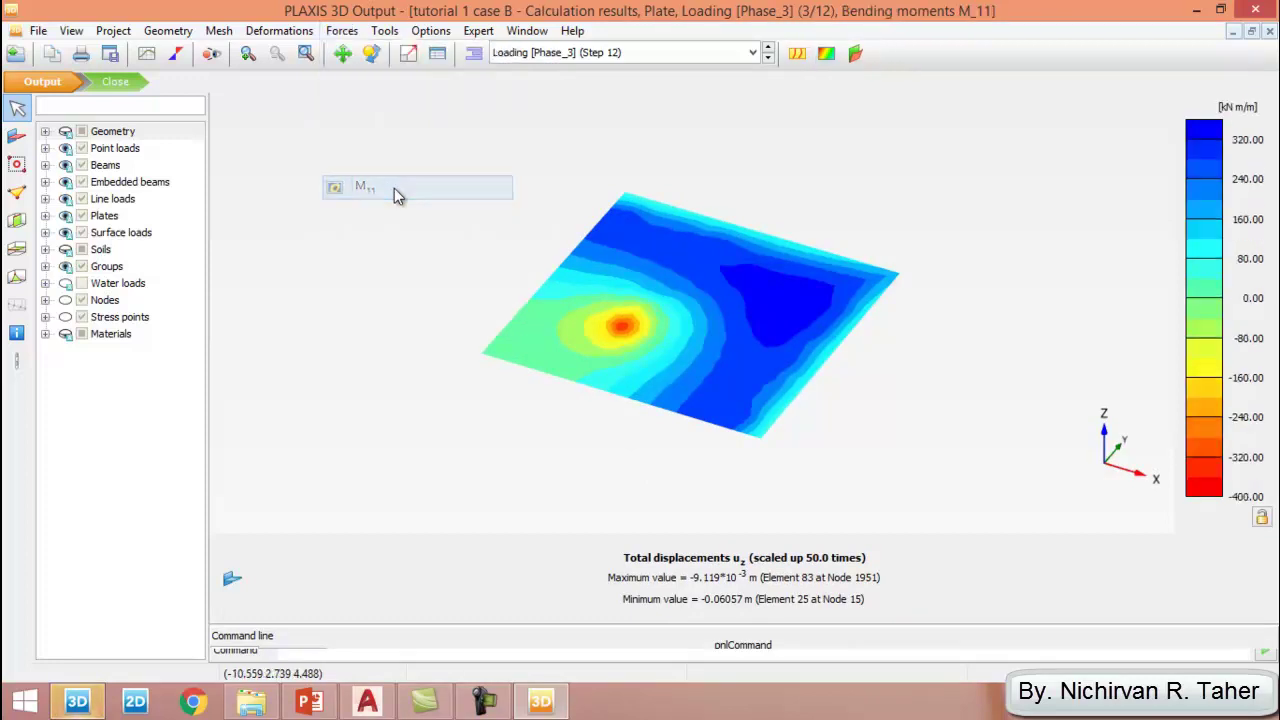
pyautogui.click(371, 52)
pyautogui.moveTo(500, 330); pyautogui.dragTo(557, 409)
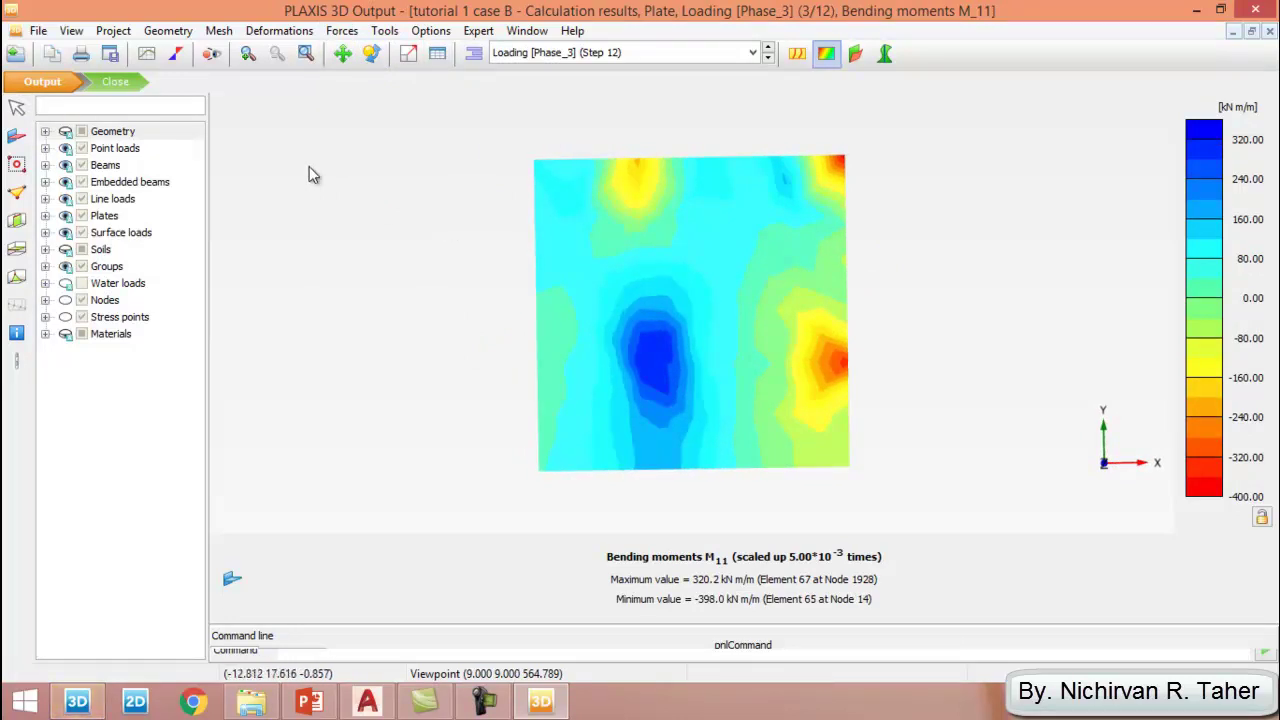
# Set the legend to manual scaling from -450 to 550 kN m/m.
pyautogui.click(71, 30)
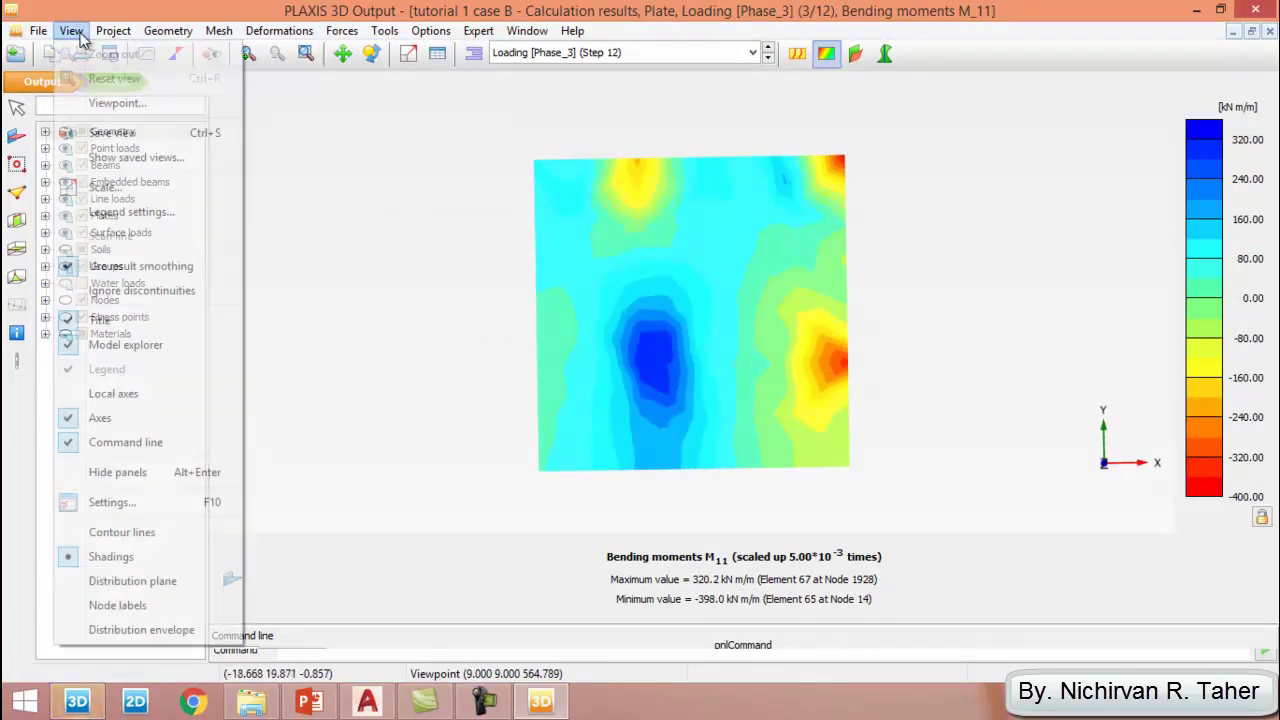
pyautogui.click(162, 214)
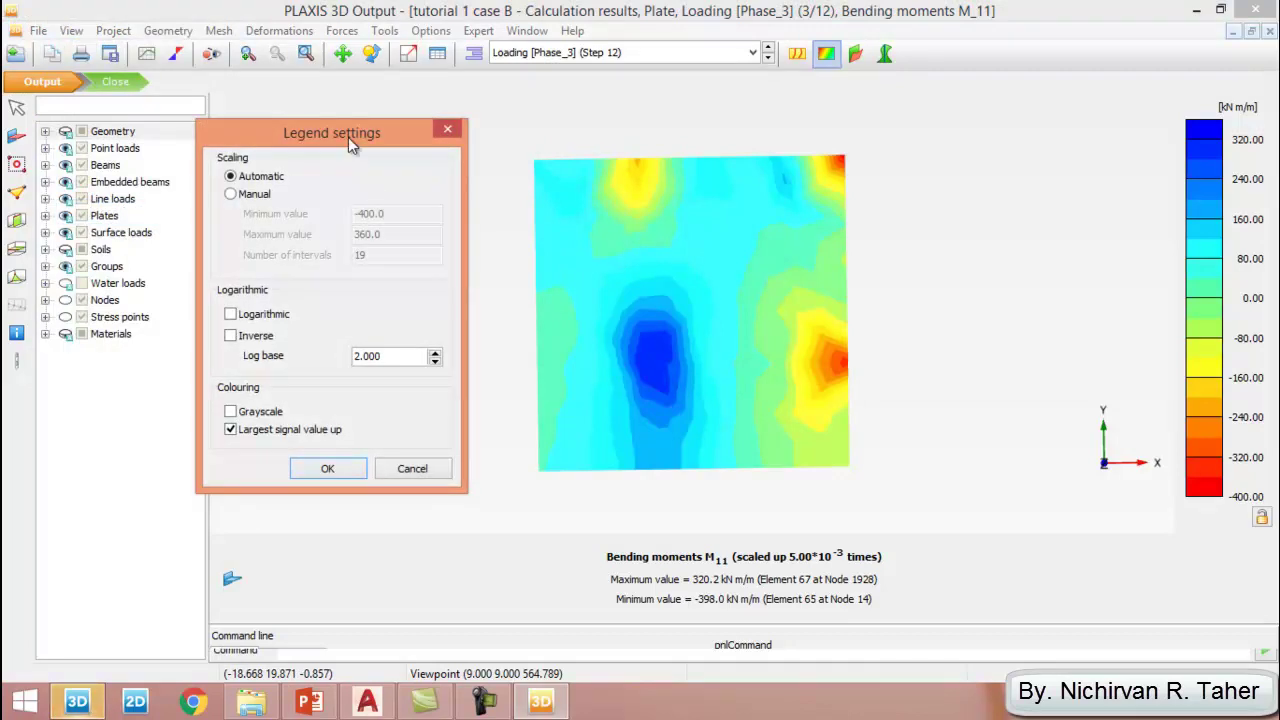
pyautogui.moveTo(348, 137); pyautogui.dragTo(304, 150)
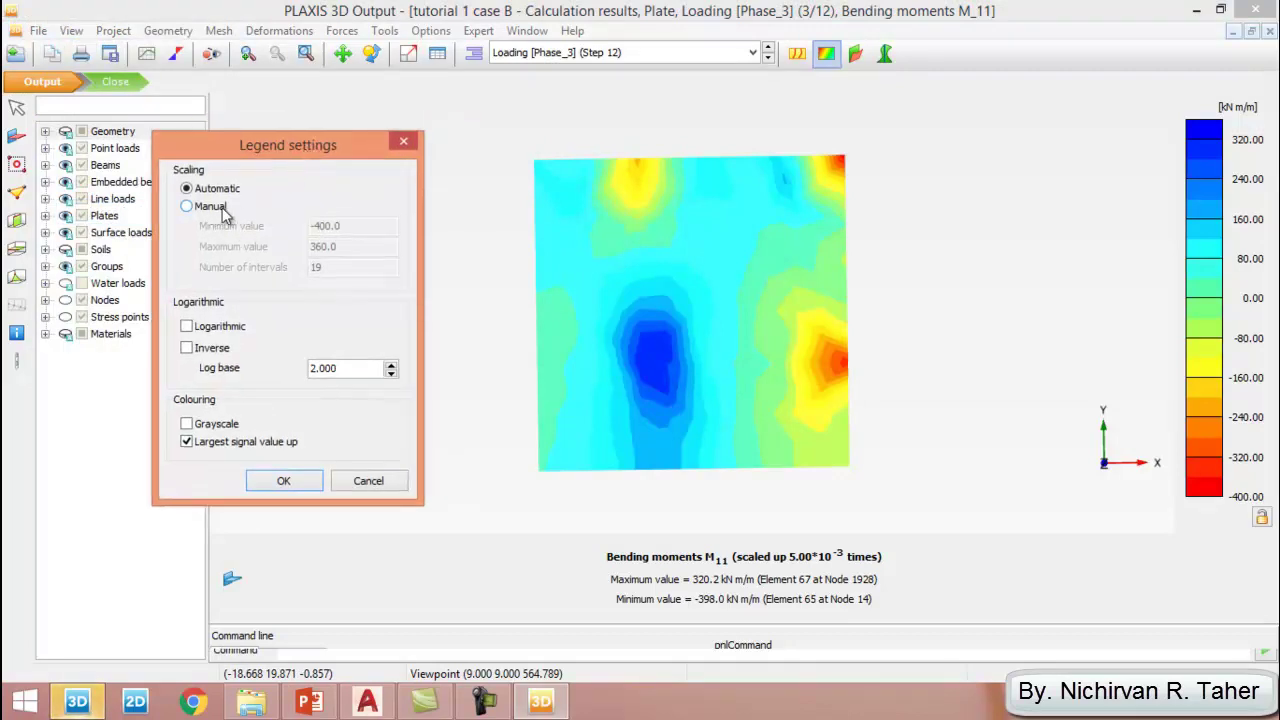
pyautogui.click(188, 206)
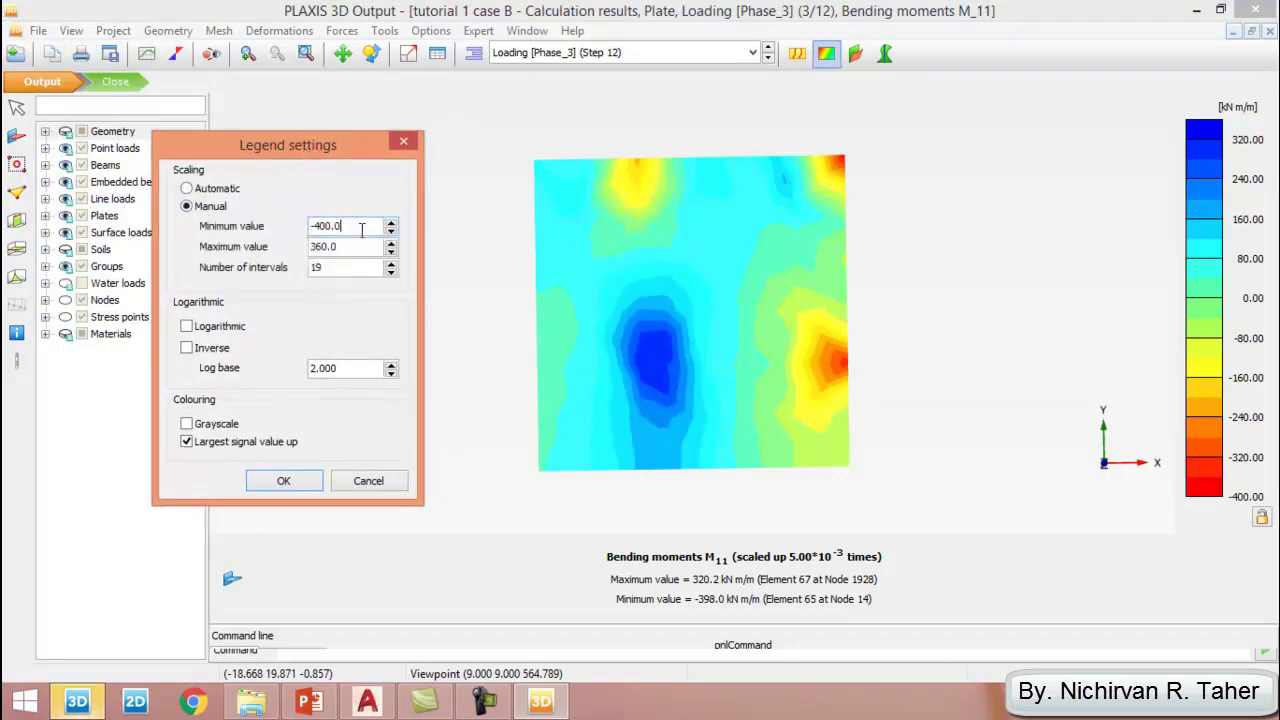
pyautogui.moveTo(362, 228); pyautogui.dragTo(290, 238)
pyautogui.click(362, 226)
pyautogui.moveTo(362, 226); pyautogui.dragTo(262, 228)
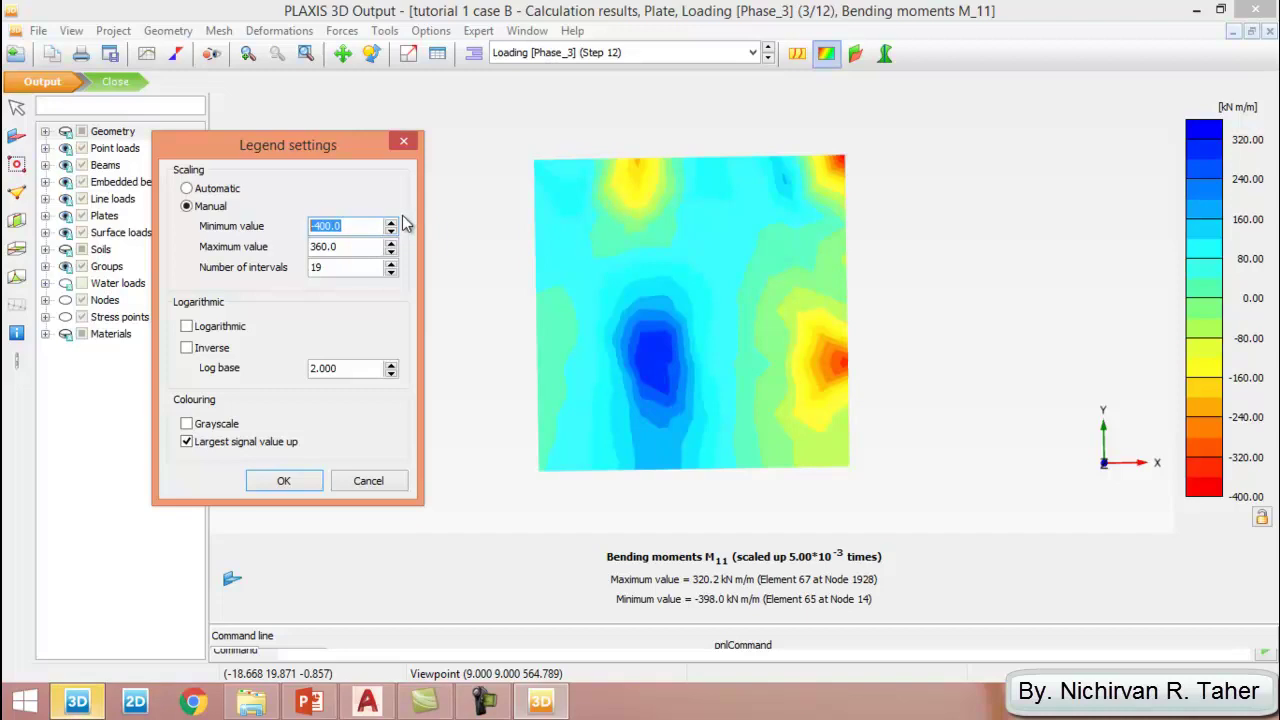
pyautogui.write('-450')
pyautogui.click(367, 246)
pyautogui.moveTo(367, 246); pyautogui.dragTo(230, 248)
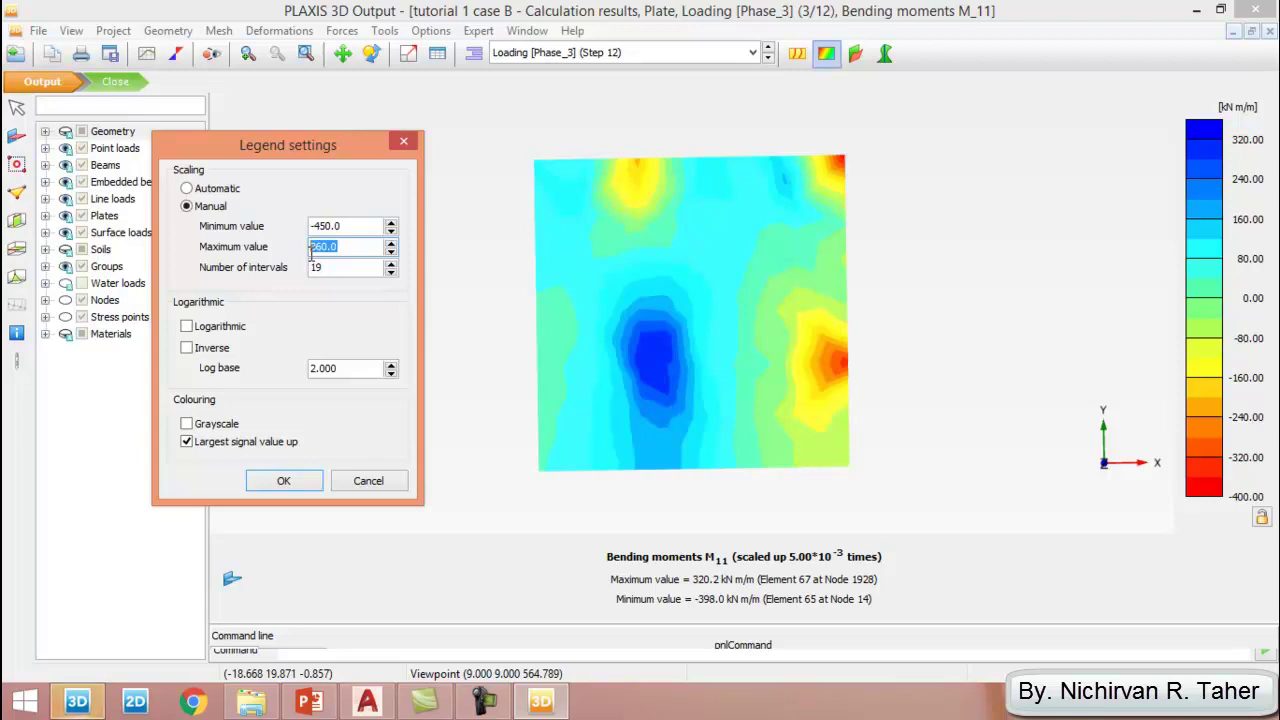
pyautogui.write('550')
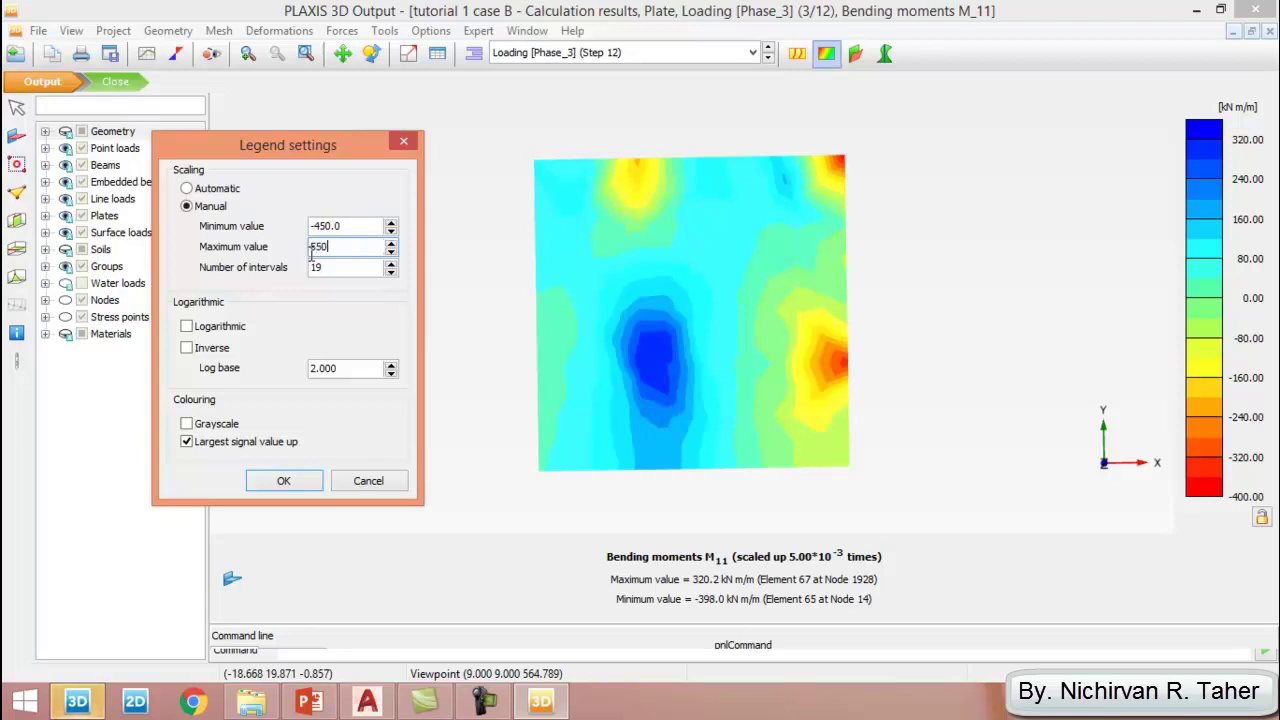
pyautogui.press('Tab')
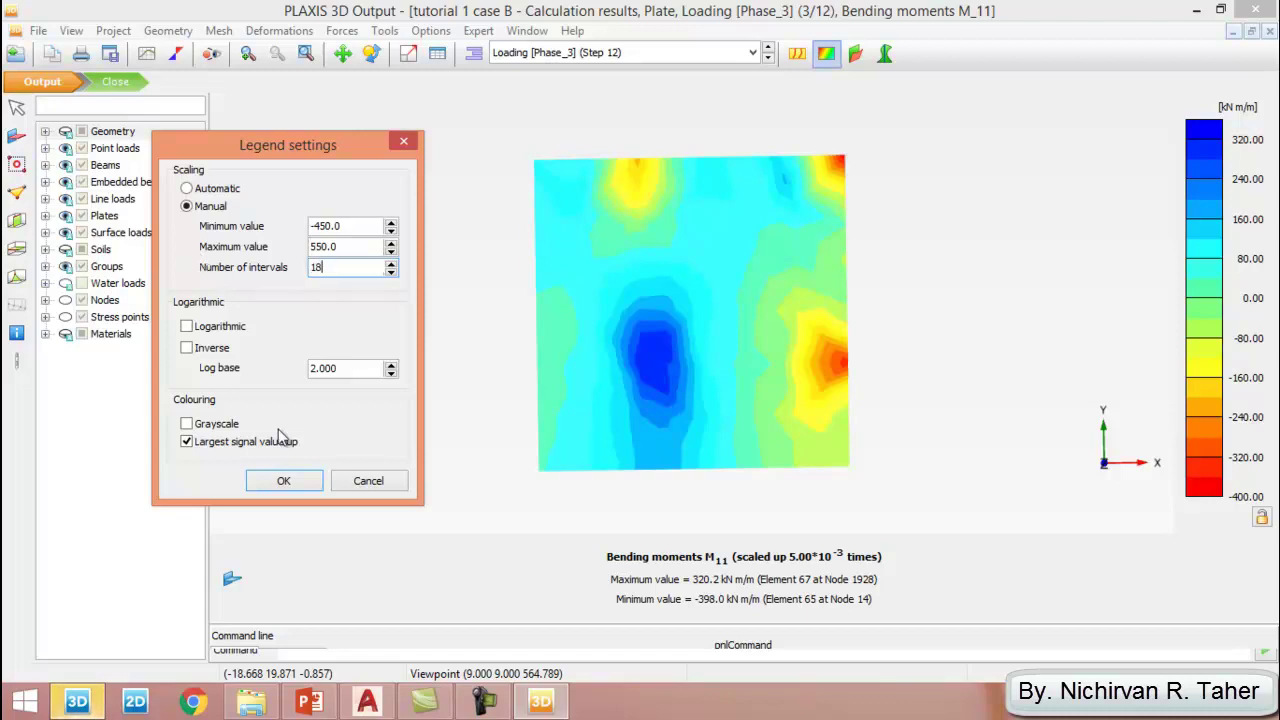
pyautogui.click(283, 480)
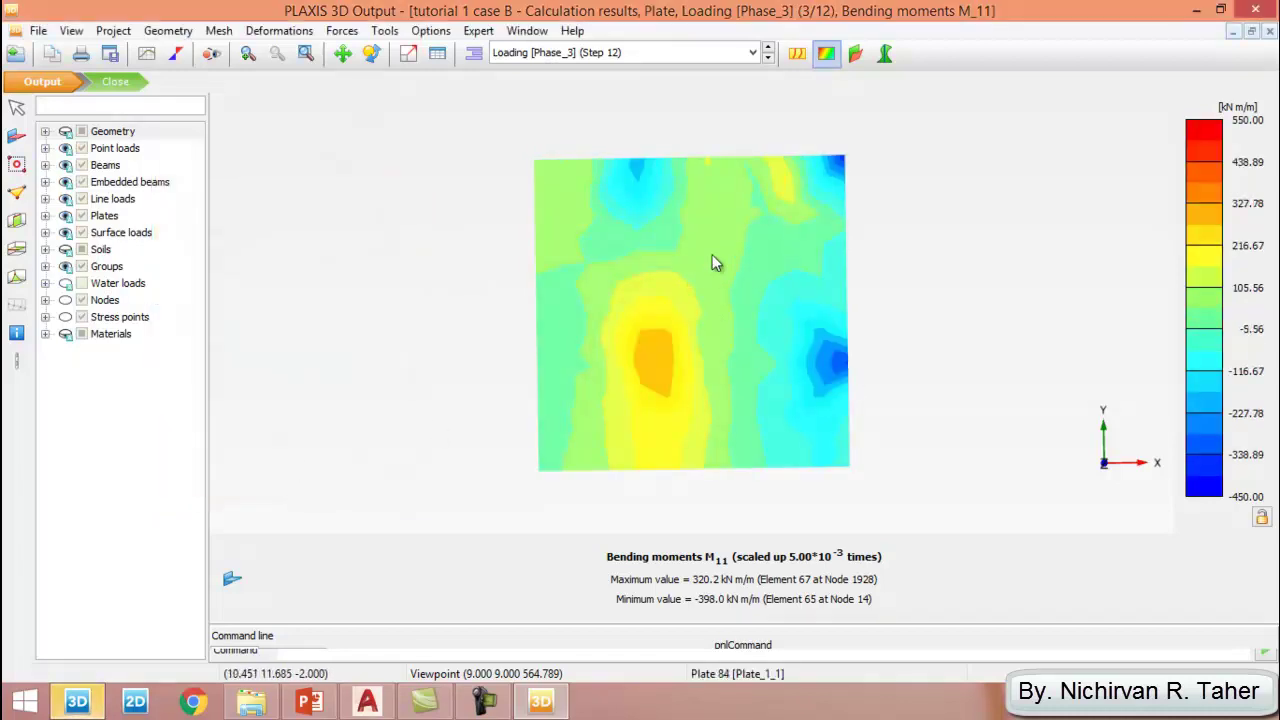
# Close the bending-moment results window.
pyautogui.moveTo(714, 263); pyautogui.dragTo(749, 243, button='middle')
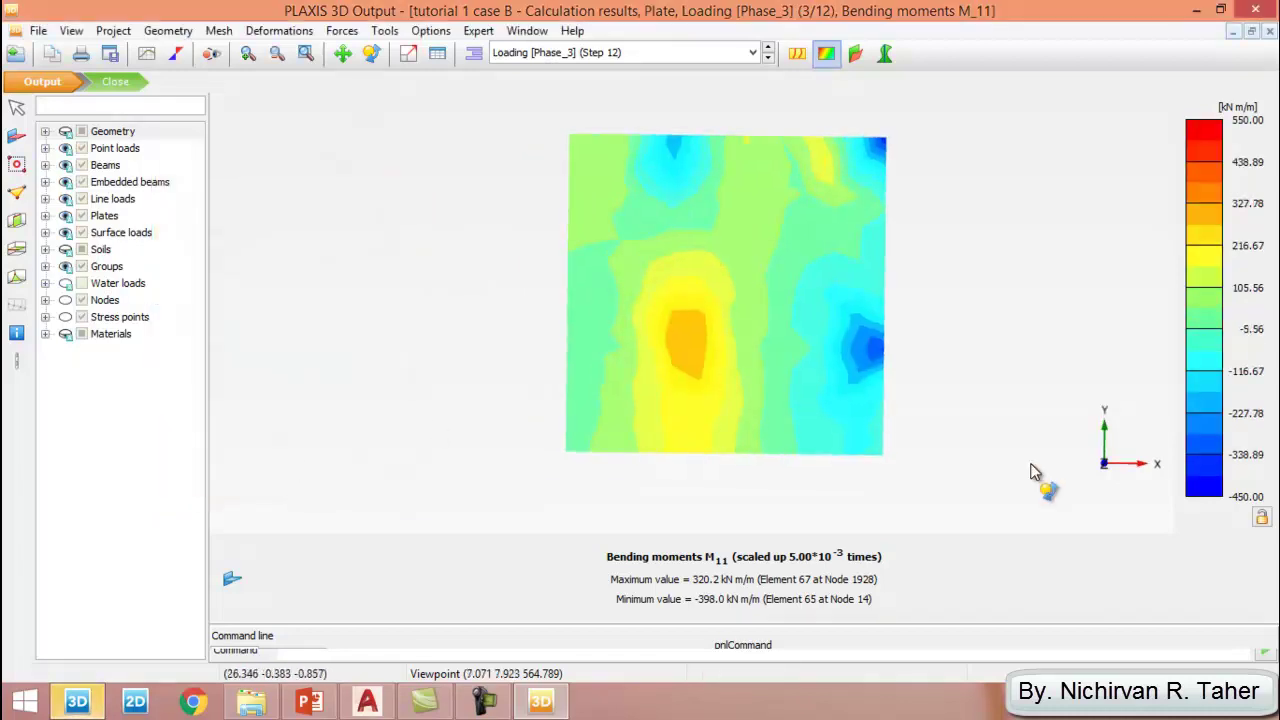
pyautogui.click(530, 31)
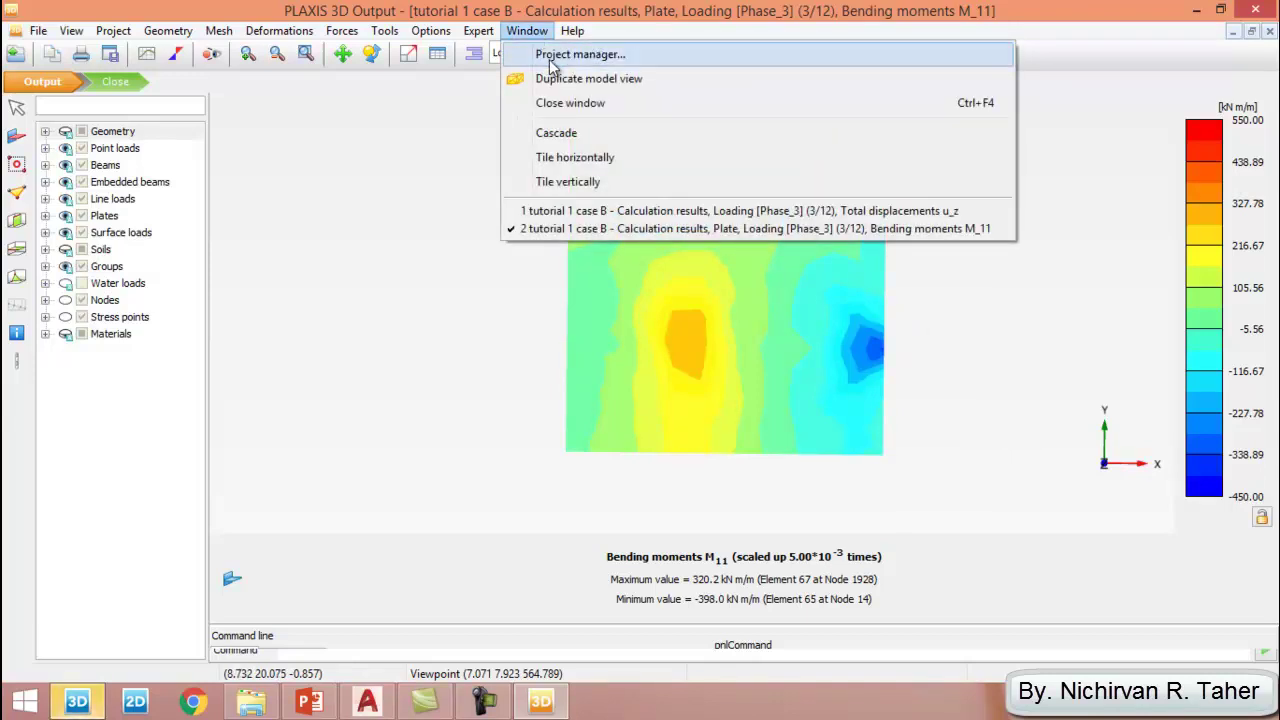
pyautogui.click(574, 106)
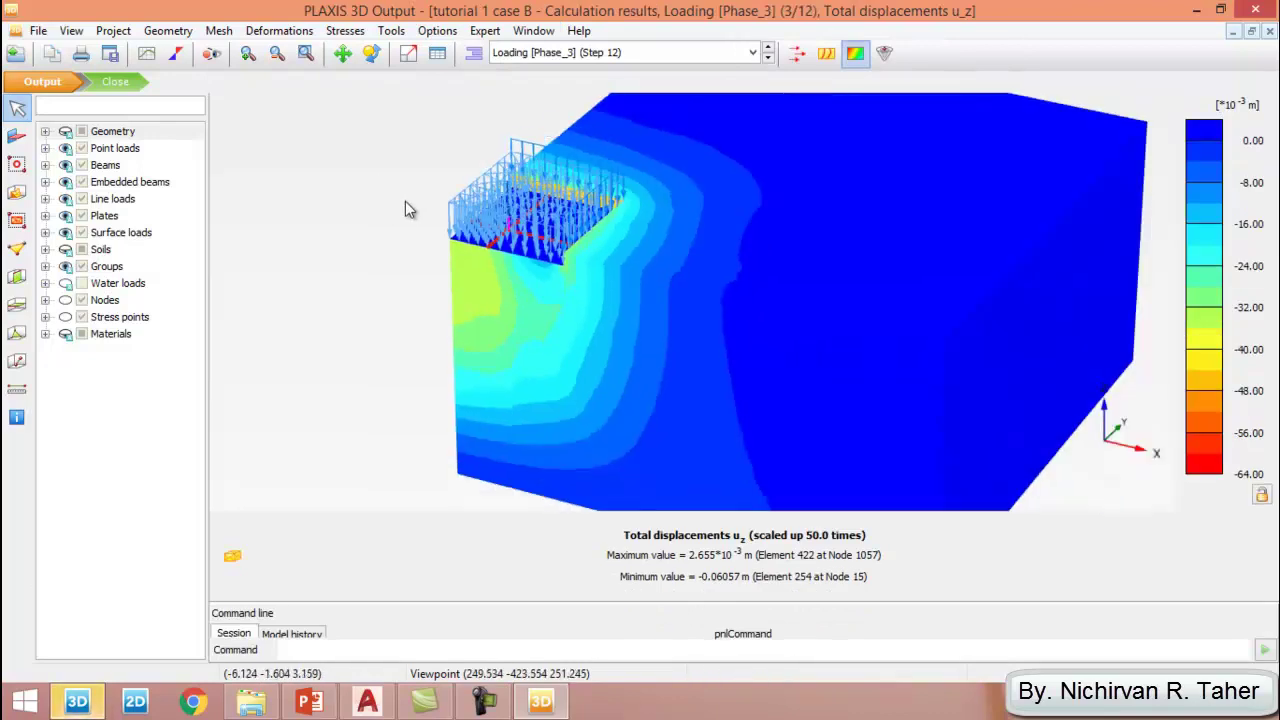
# Hide the soil volume so the raft, loads and piles are exposed, and centre them.
pyautogui.click(17, 195)
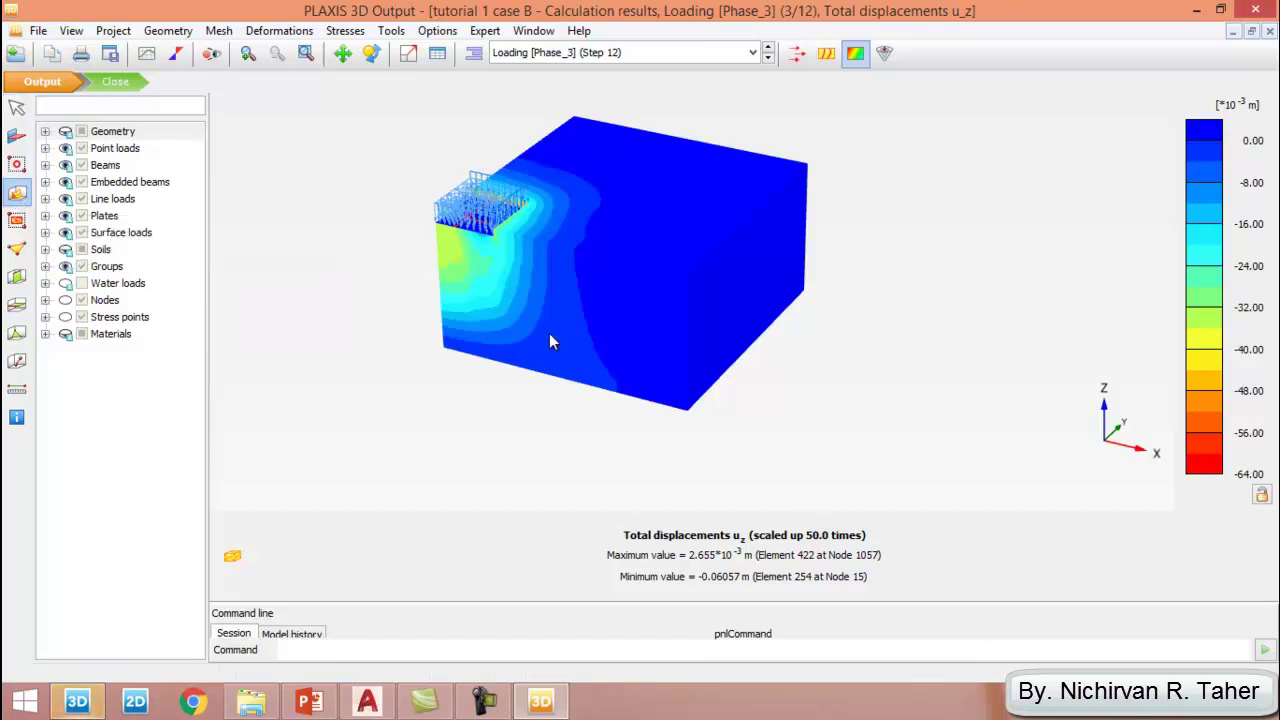
pyautogui.click(702, 228)
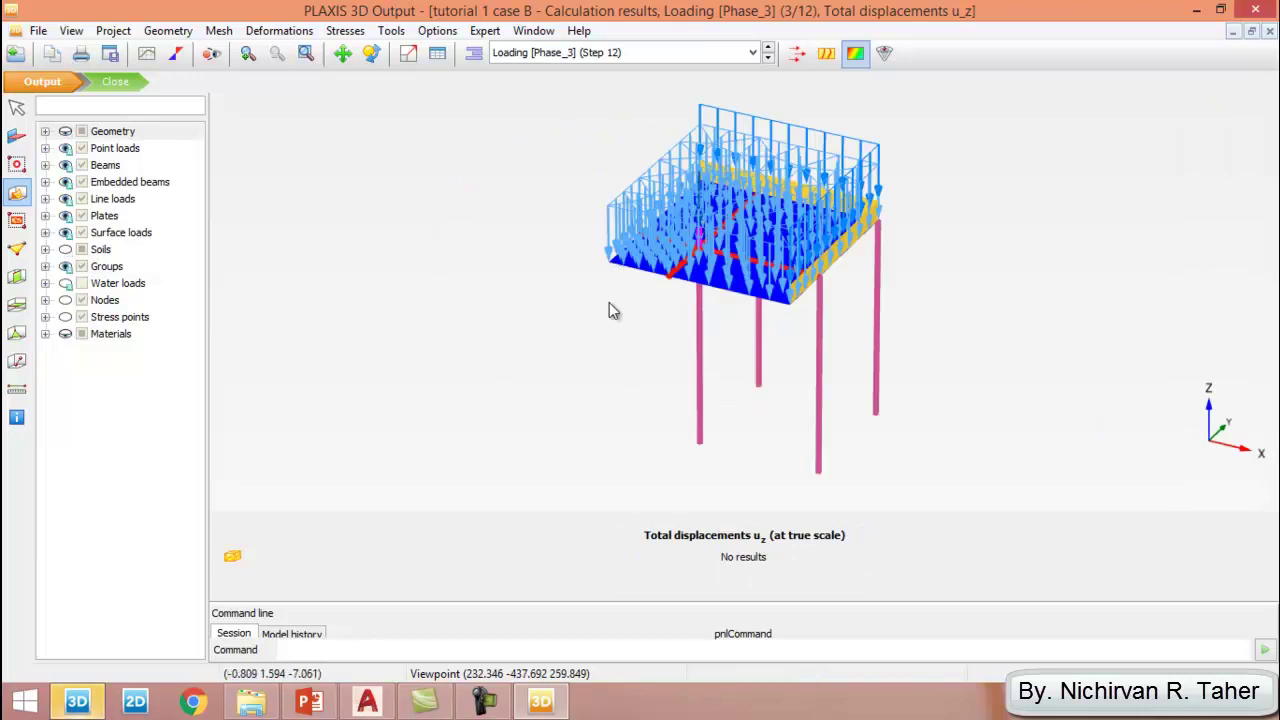
pyautogui.moveTo(609, 357); pyautogui.dragTo(556, 339, button='middle')
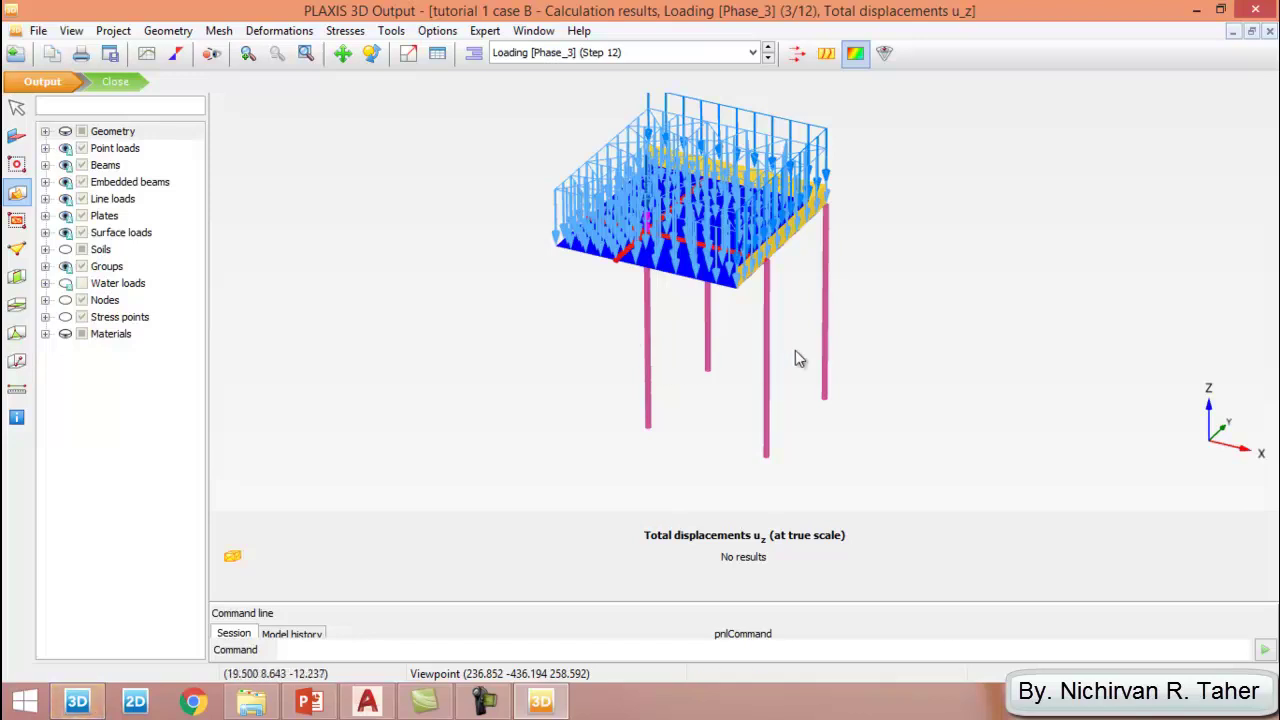
# Open the four piles in their own view and plot axial forces N (−9034 to −468.6 kN).
pyautogui.click(17, 140)
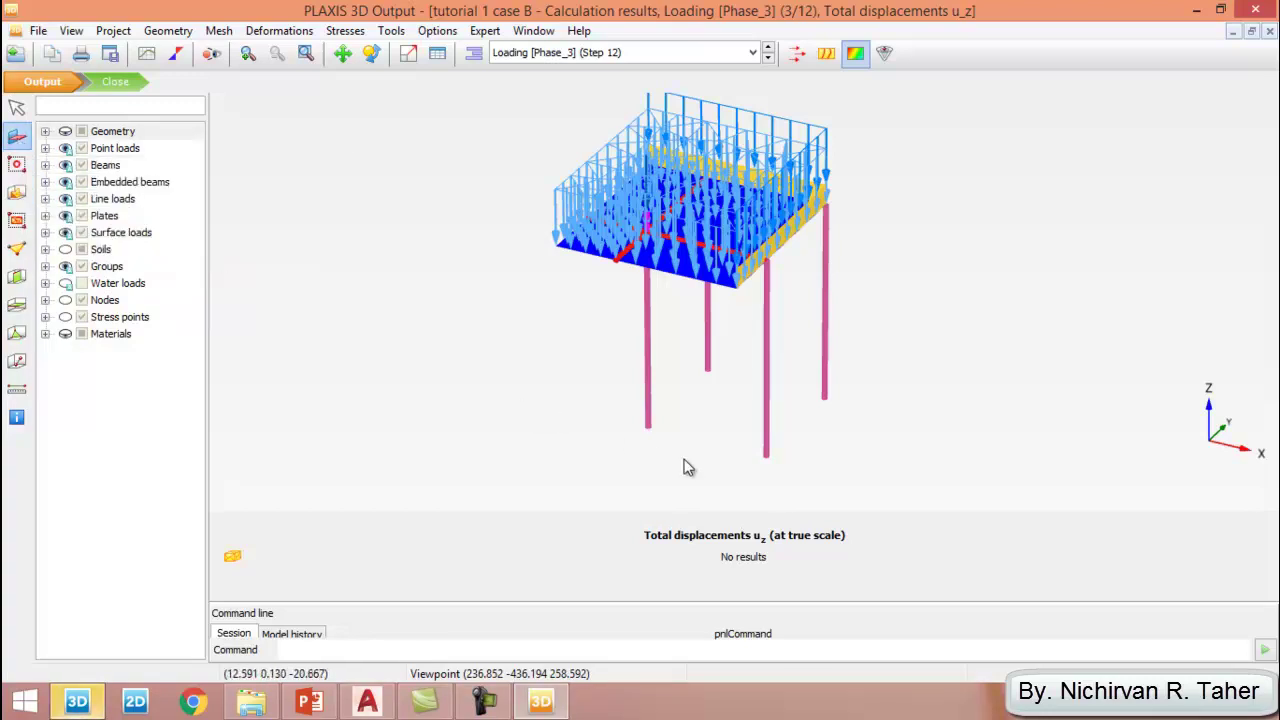
pyautogui.doubleClick(769, 332)
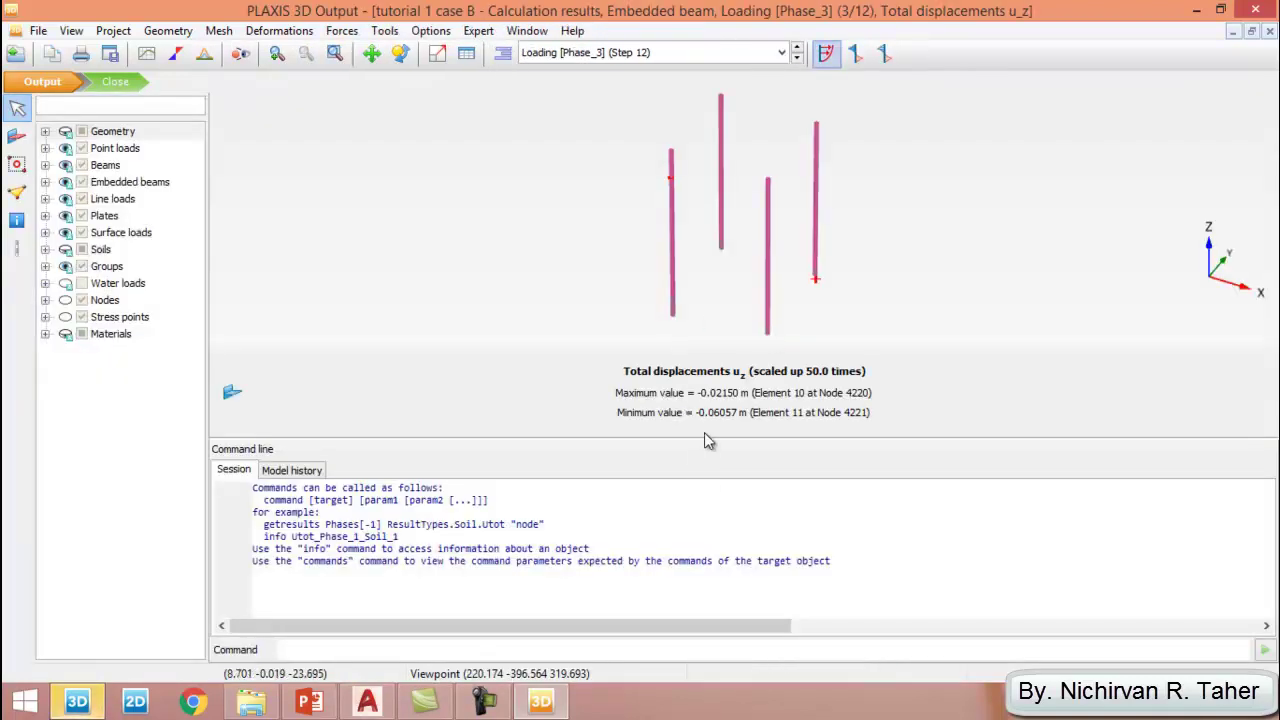
pyautogui.moveTo(705, 440); pyautogui.dragTo(716, 603)
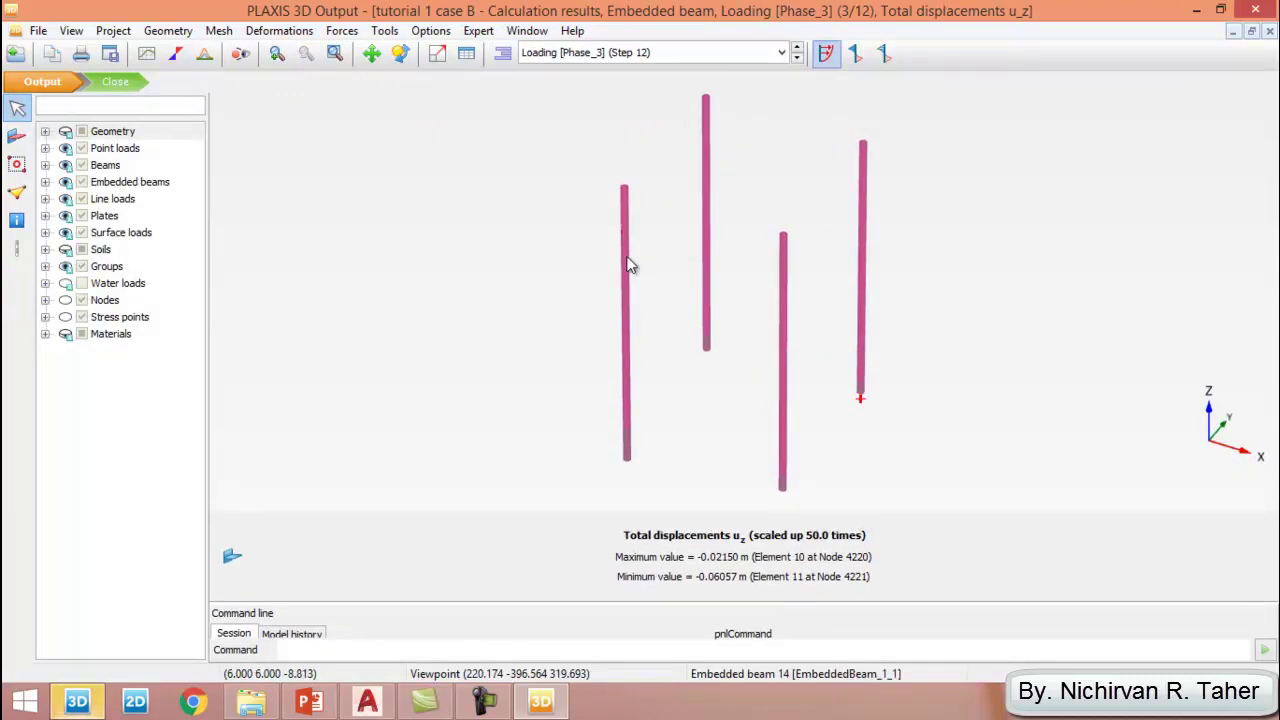
pyautogui.click(342, 31)
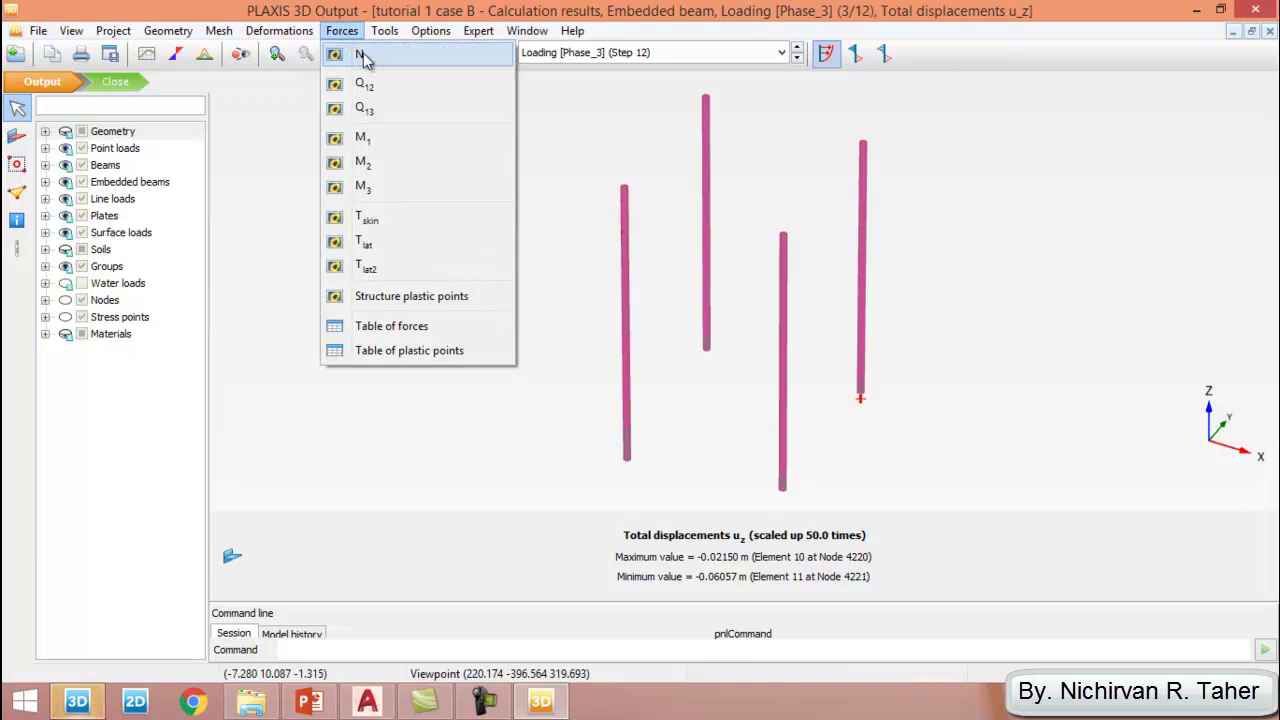
pyautogui.click(363, 56)
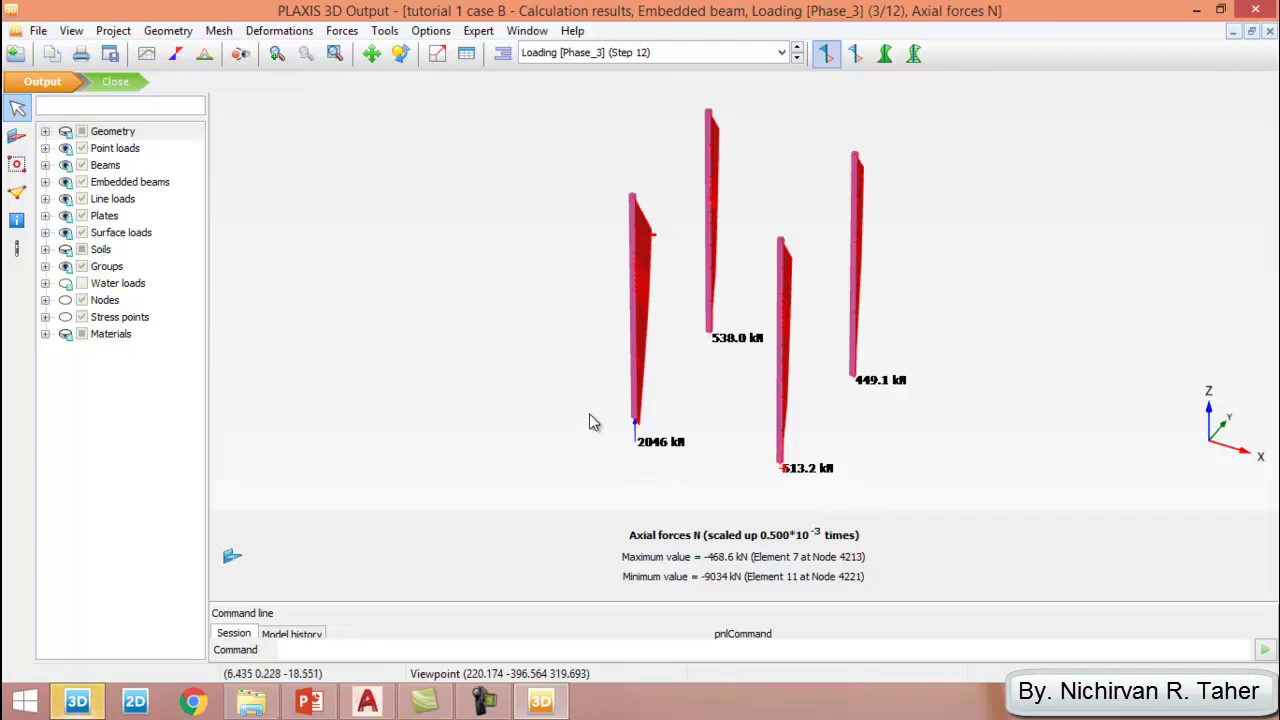
# Close the pile axial-forces window to return to the Loading phase displacement view.
pyautogui.click(527, 31)
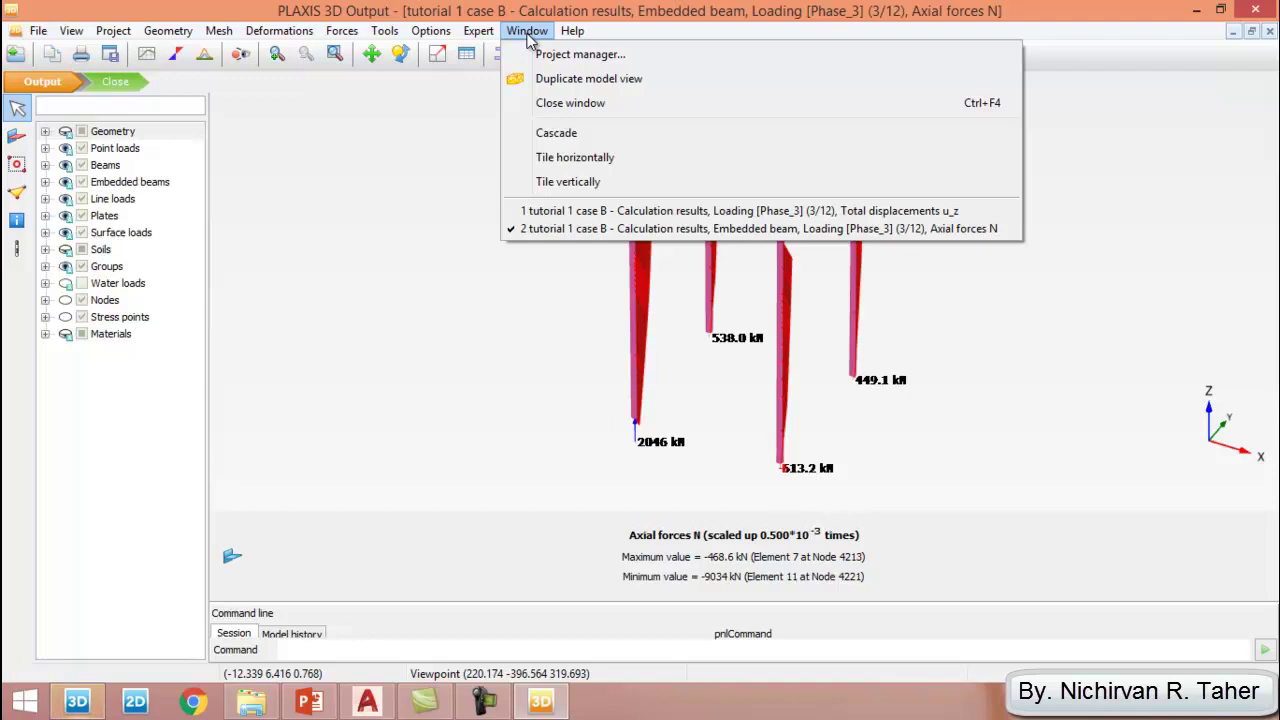
pyautogui.click(595, 104)
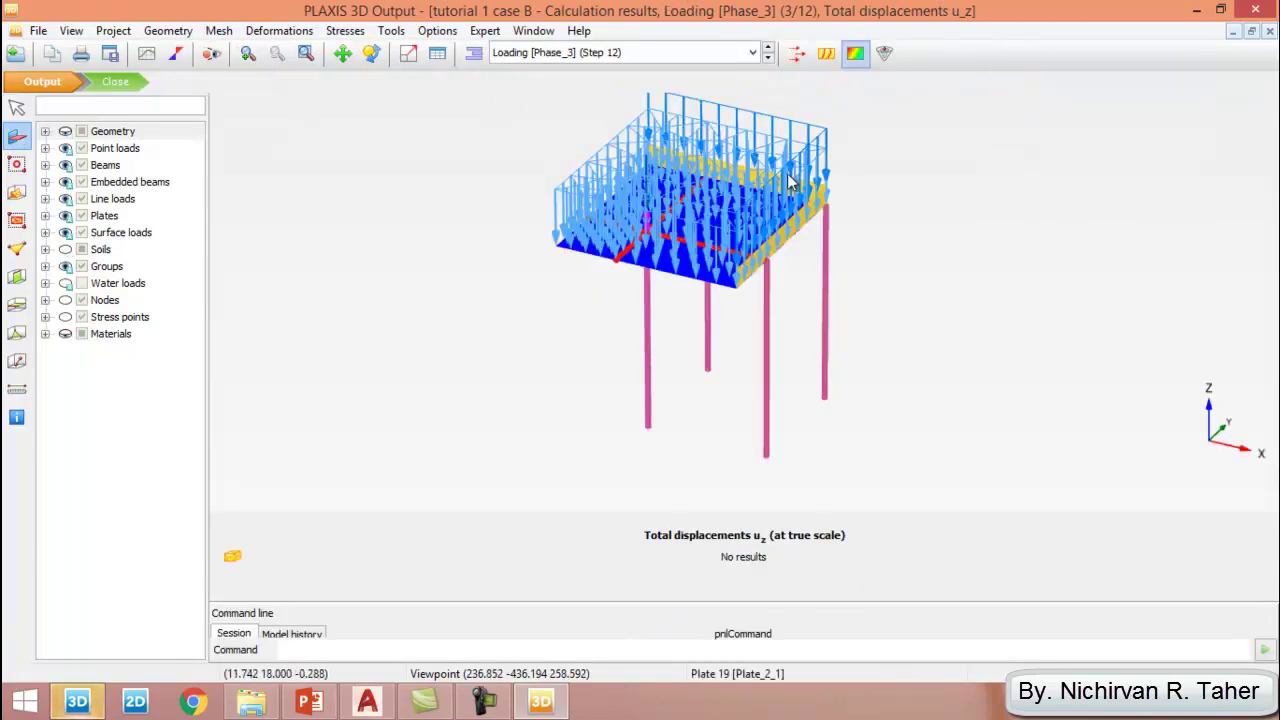